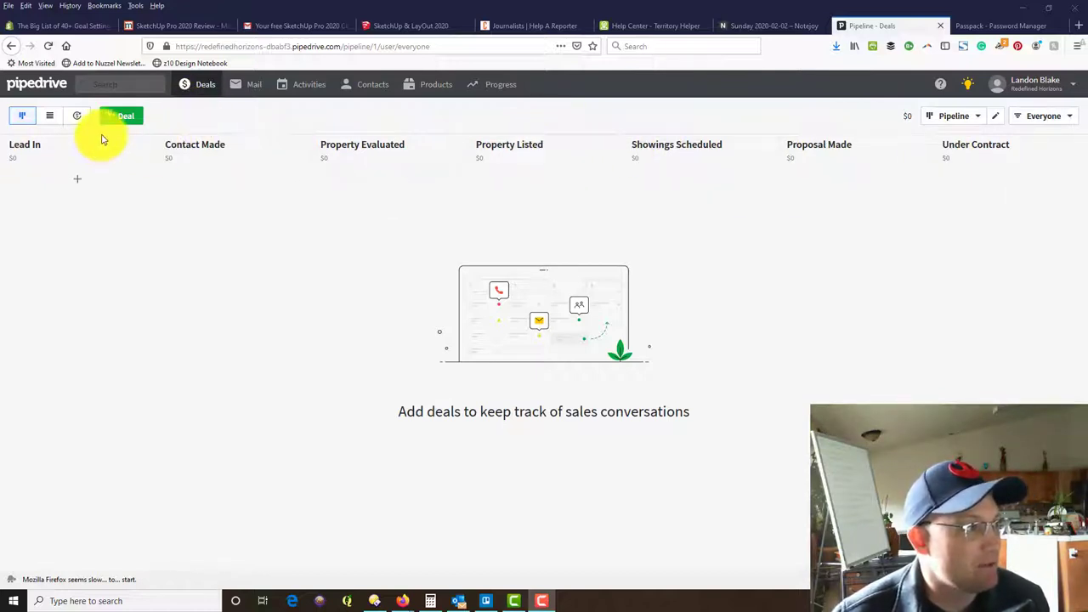
Start a new organization named Little John's Creek Real Estate Investments from the Organizations list.
click(375, 92)
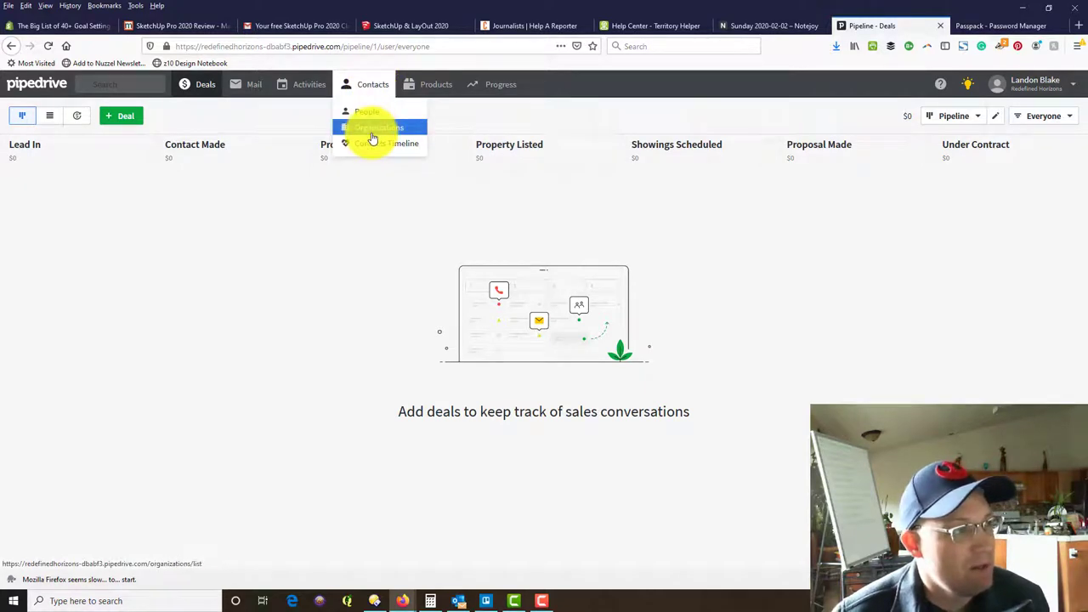
click(374, 127)
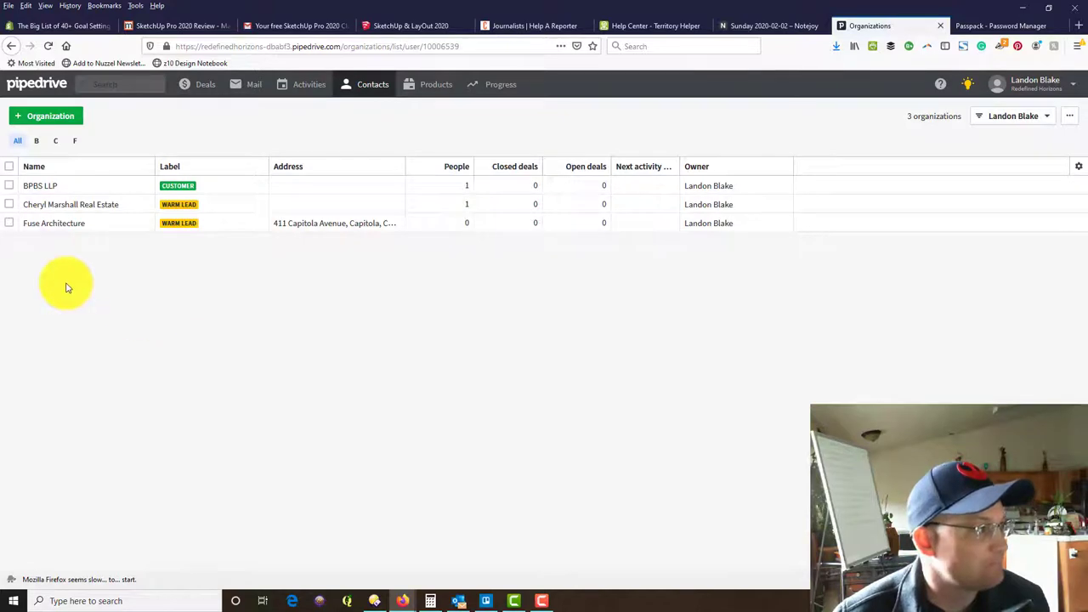
click(48, 119)
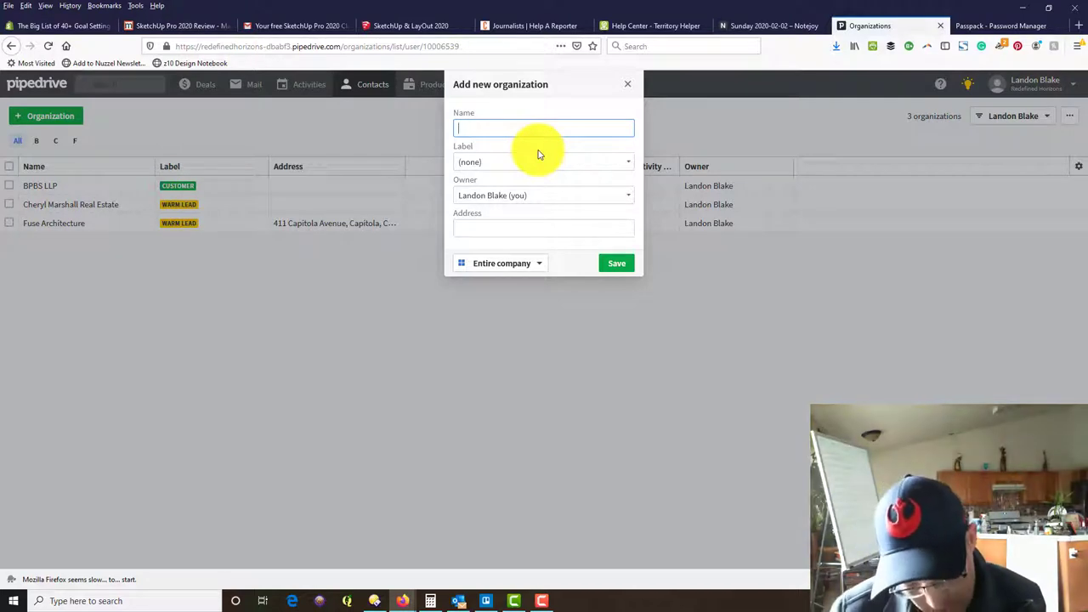
text(Stockton)
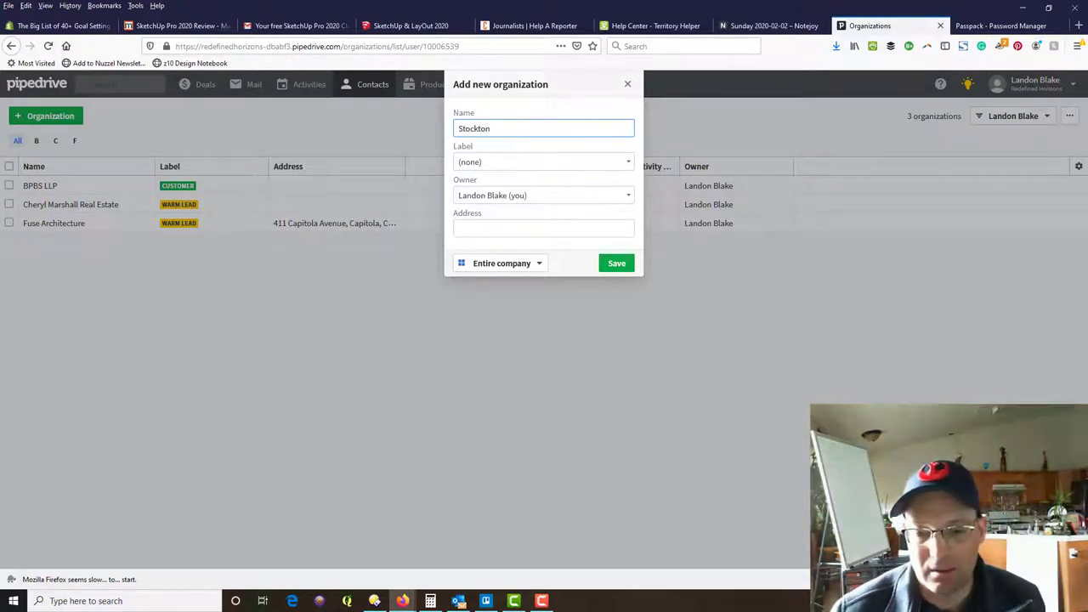
click(541, 601)
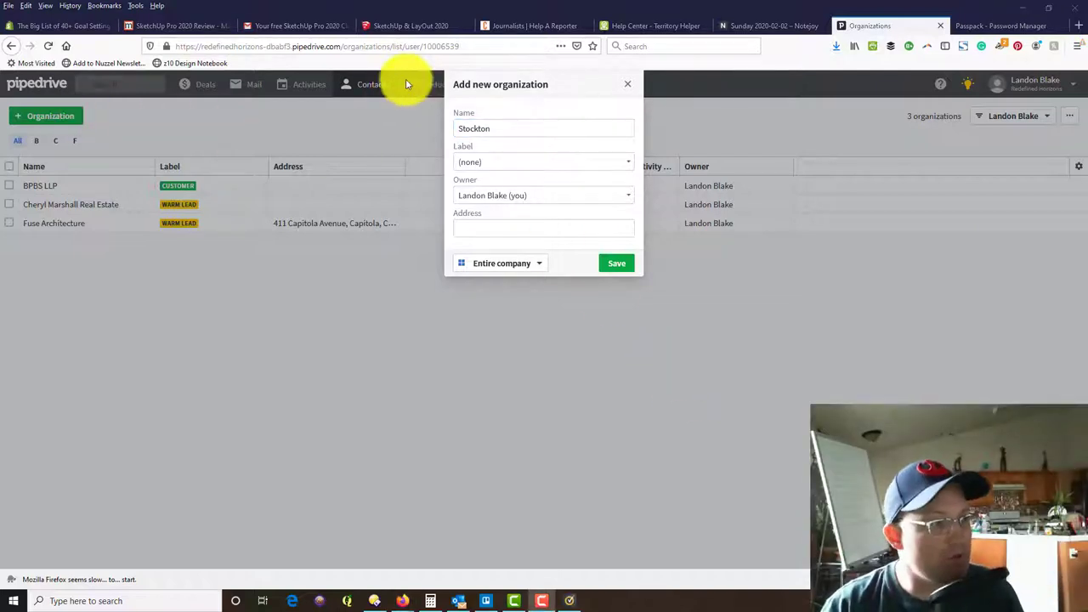
double_click(479, 126)
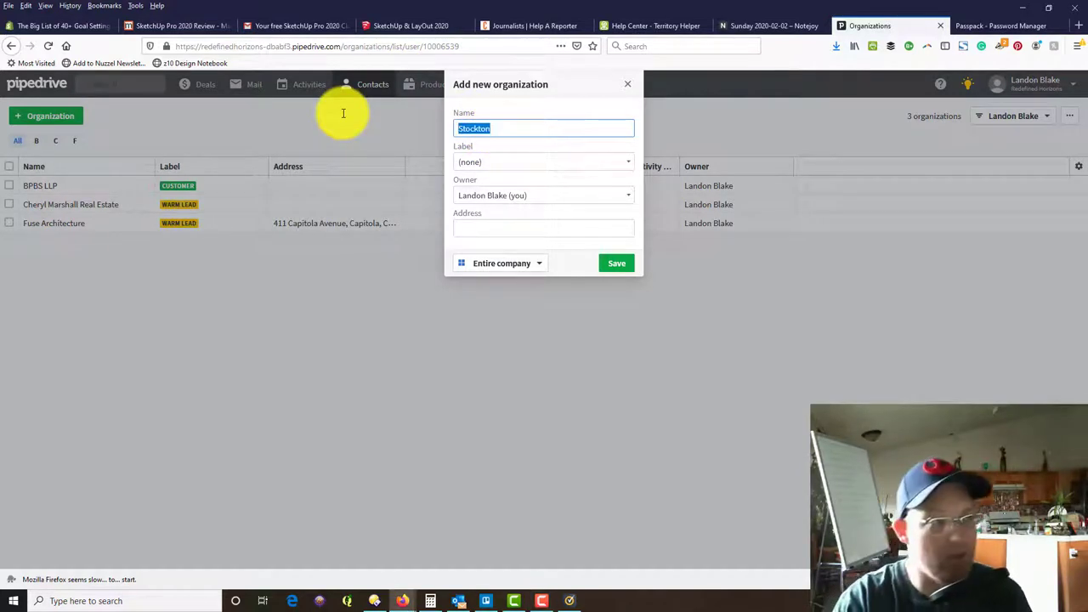
text(Little John)
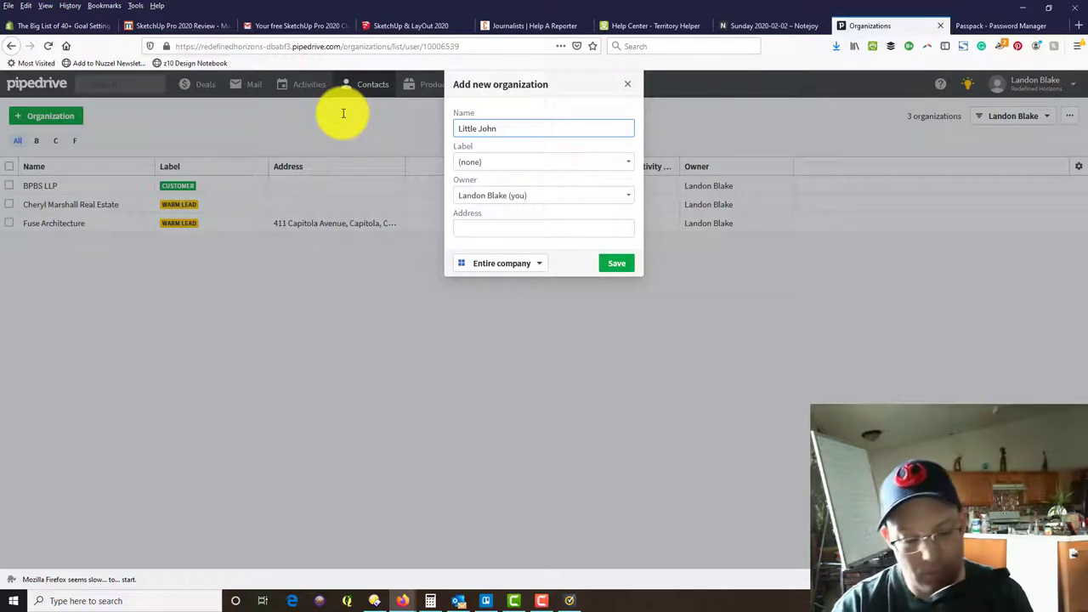
text('s Cree)
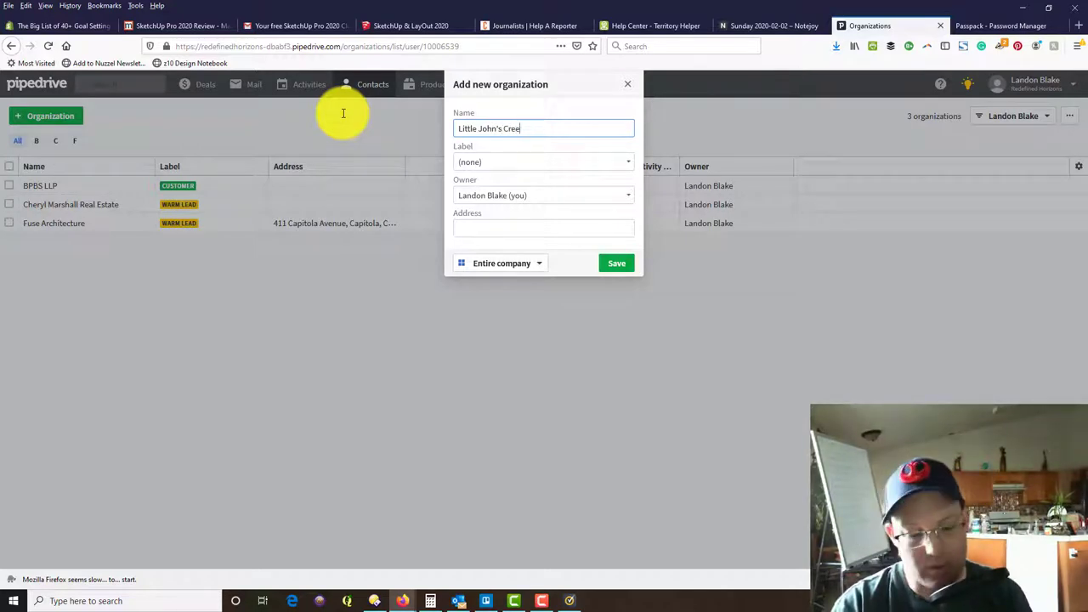
text(k Real Estate in)
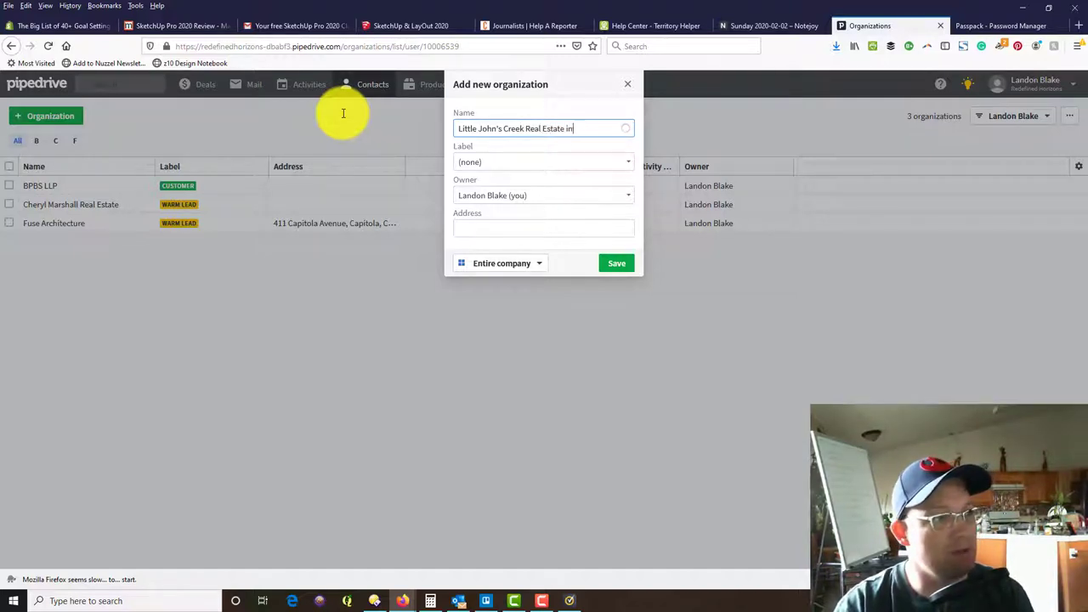
key(BackSpace)
key(BackSpace)
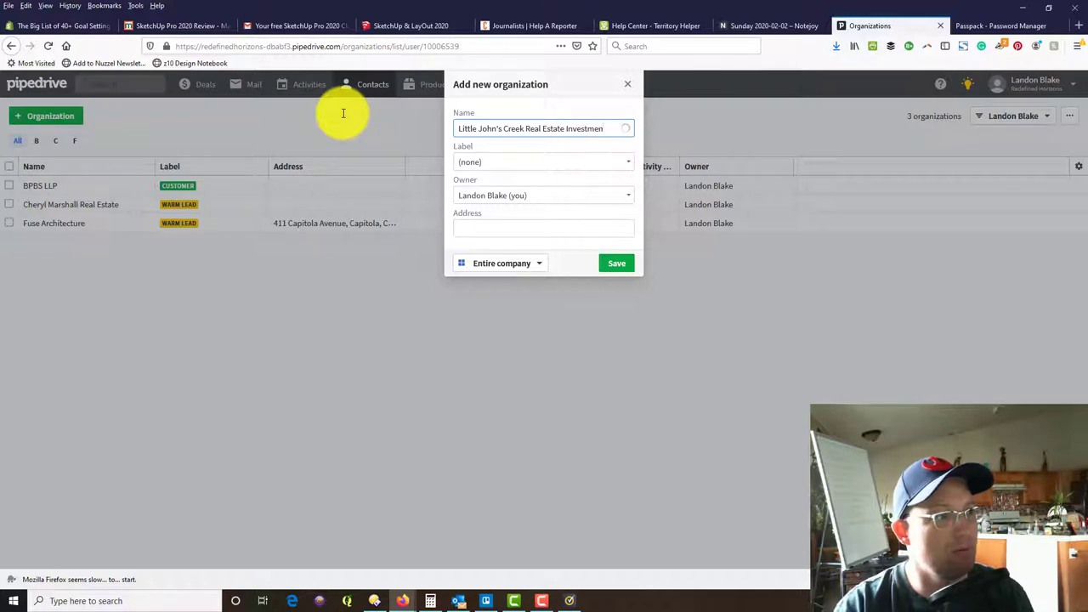
Label it Warm Lead, keep yourself as owner, add its Stockton street address, and save.
click(588, 163)
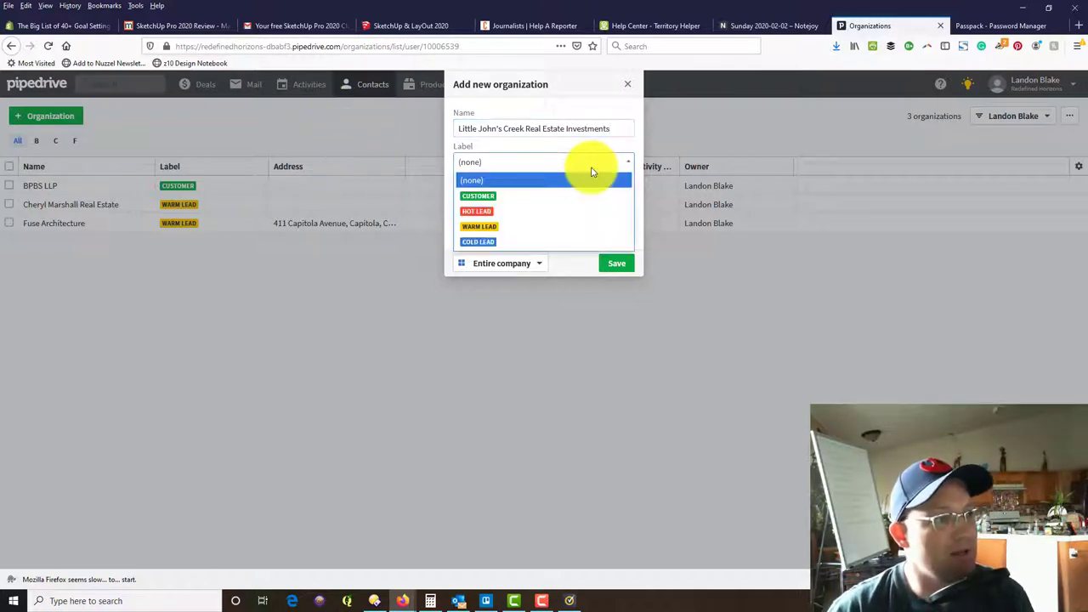
click(480, 226)
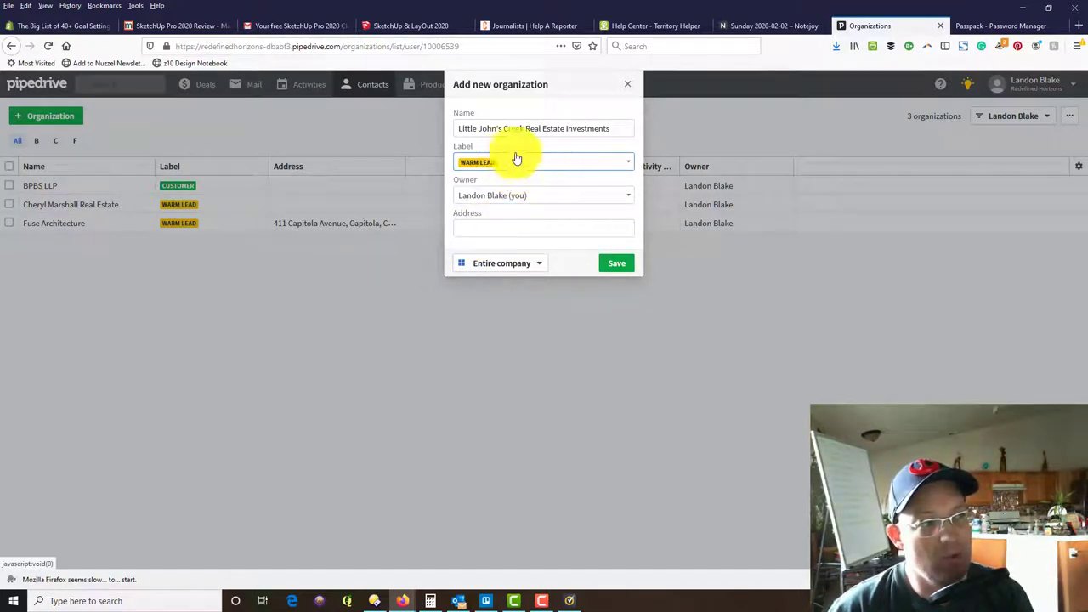
click(579, 200)
click(581, 204)
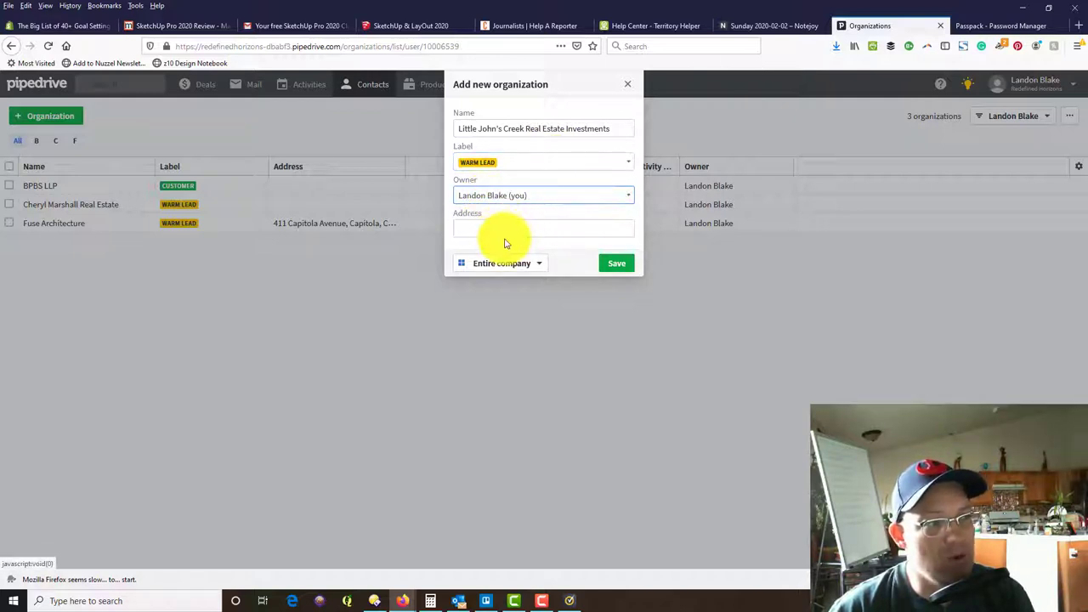
click(508, 229)
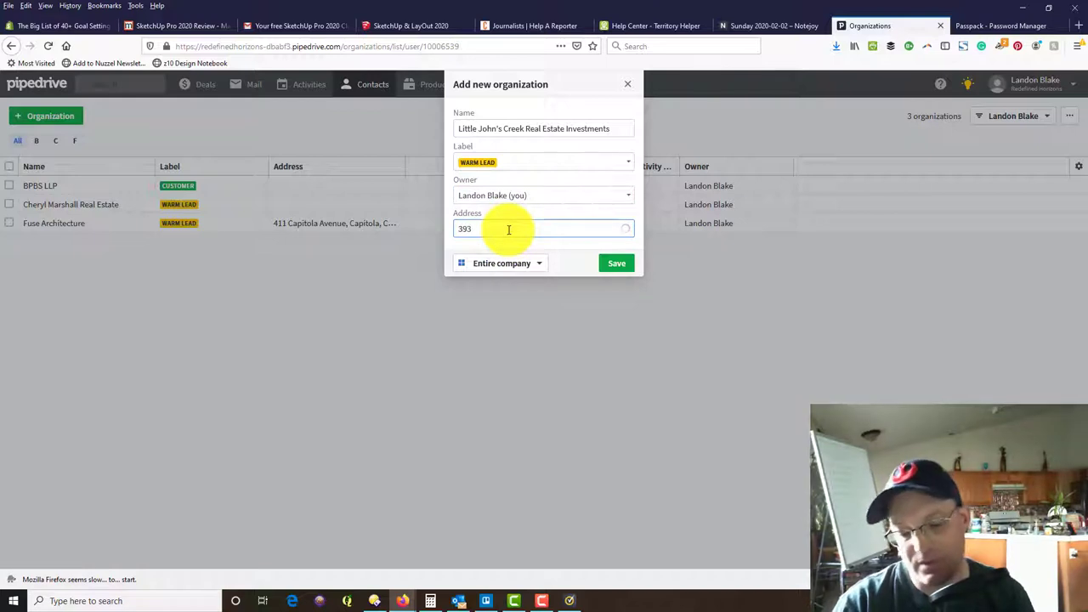
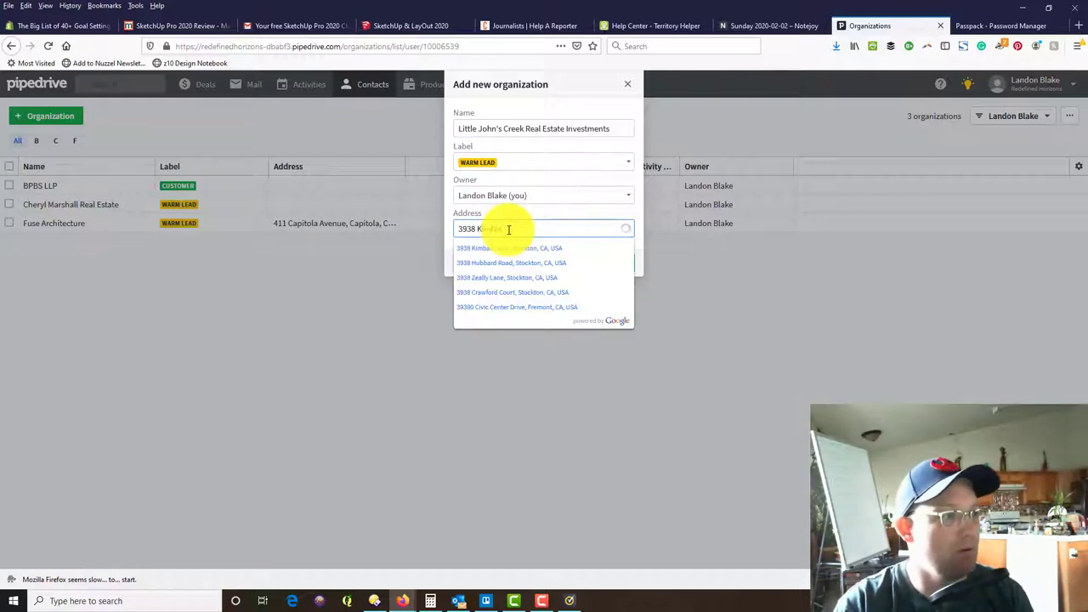
click(548, 247)
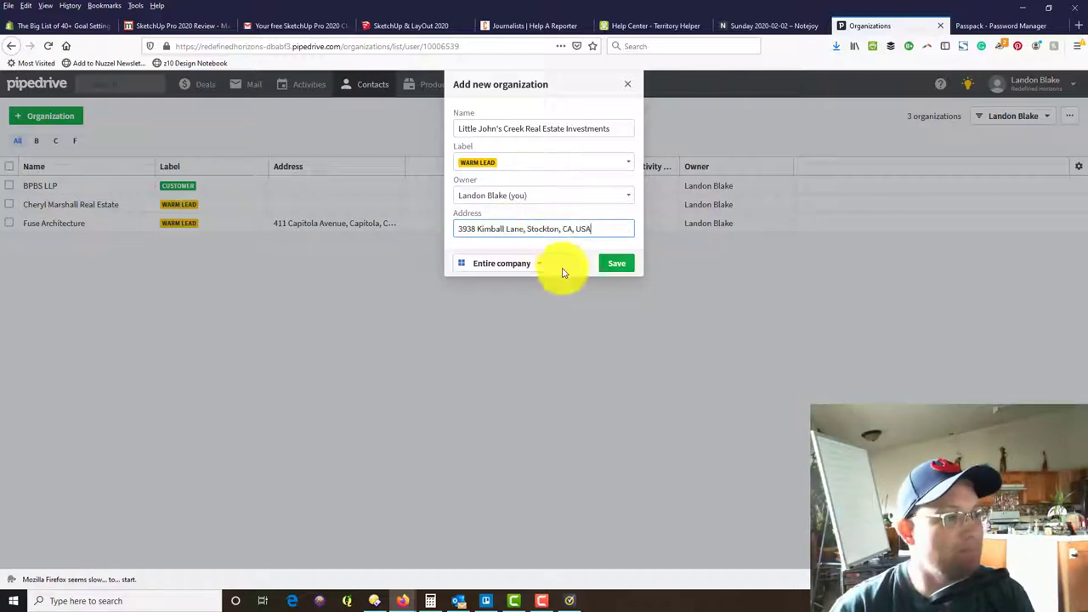
click(634, 270)
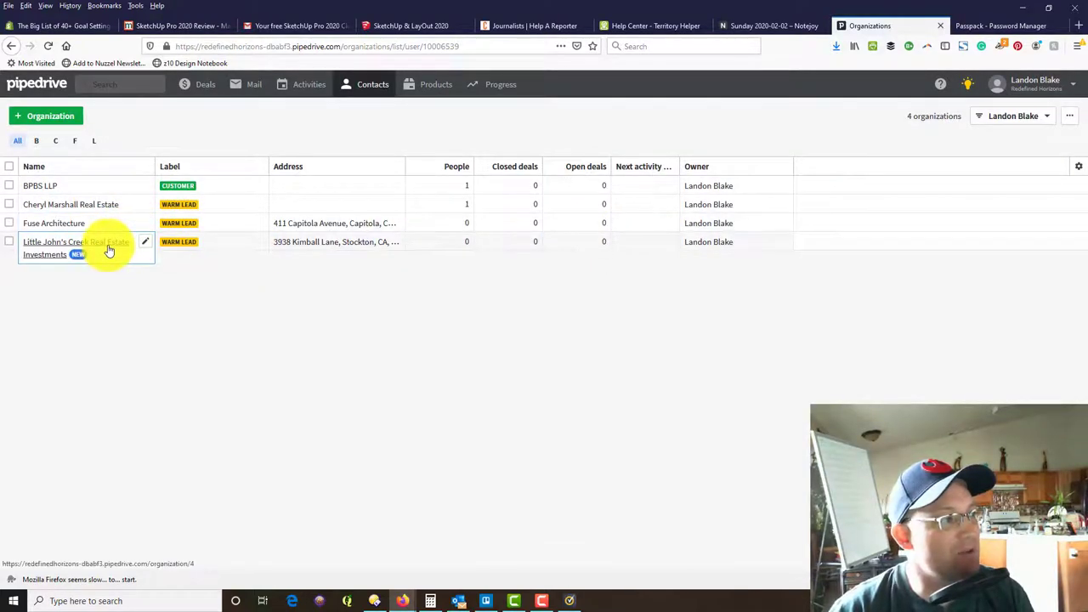
Start a new person in the People list, entering the contact's name and leaving the label empty.
mouse_move(353, 87)
click(367, 113)
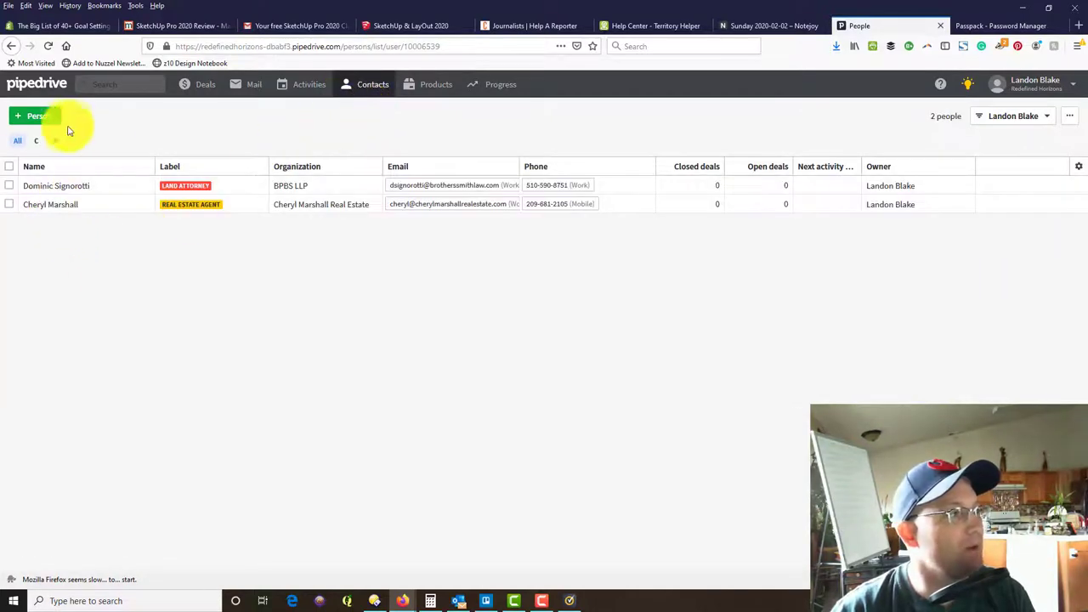
click(40, 118)
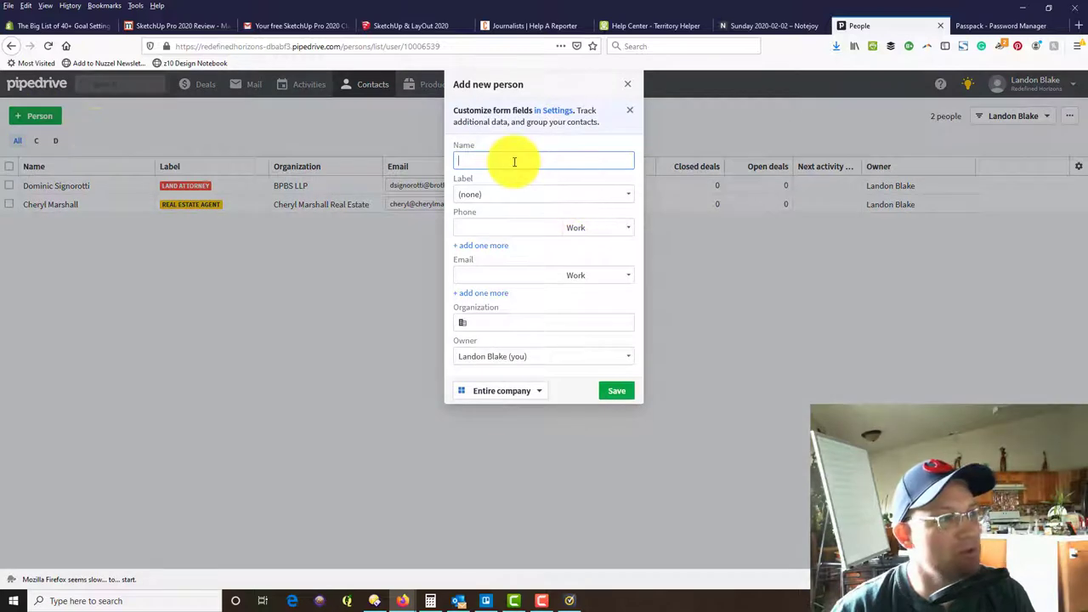
click(514, 162)
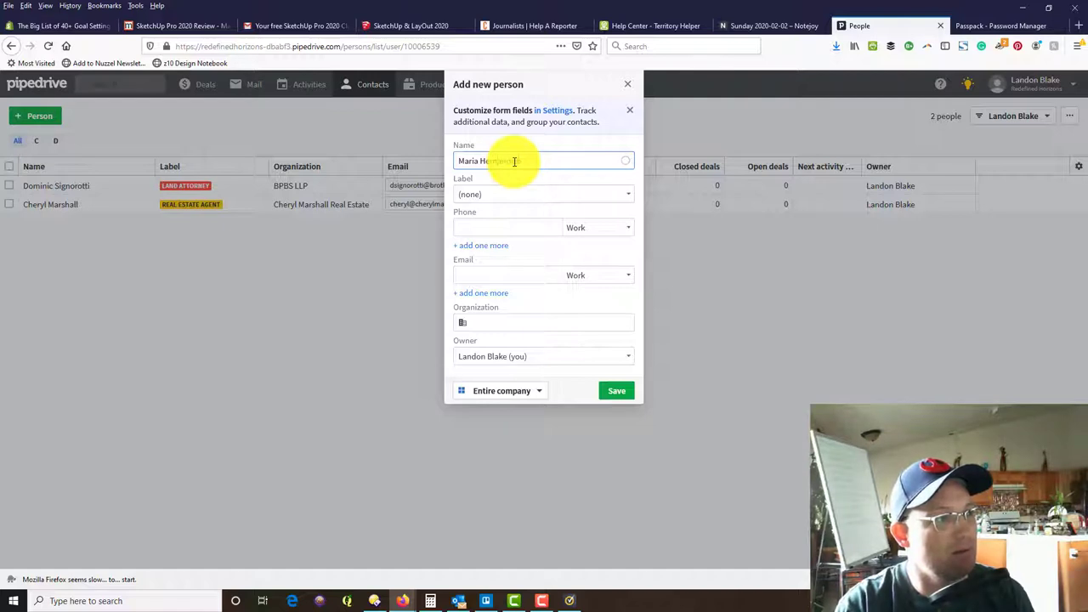
key(Tab)
click(566, 191)
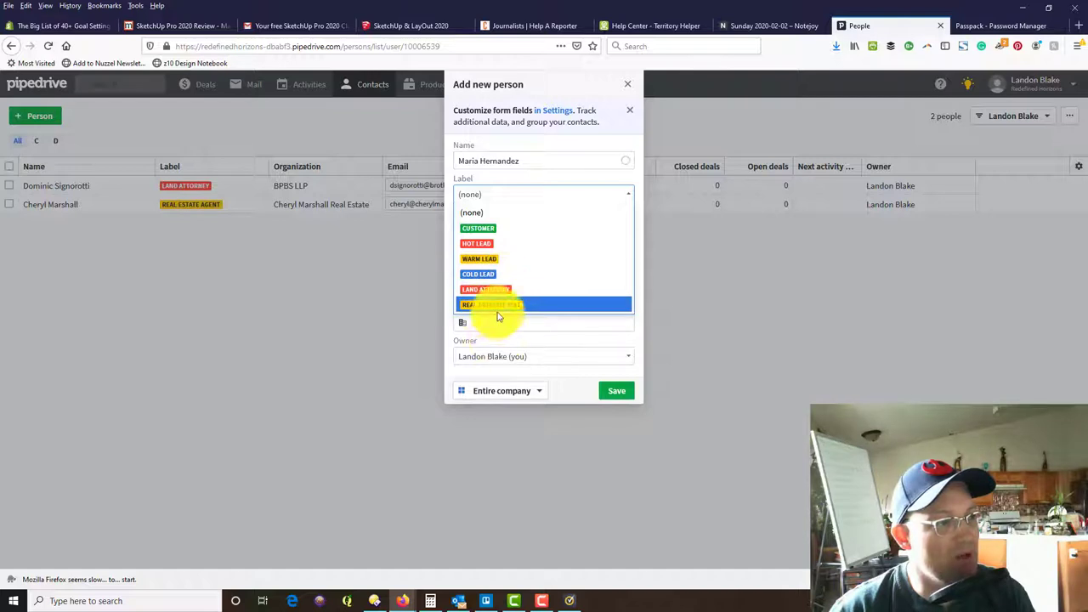
click(516, 201)
click(516, 194)
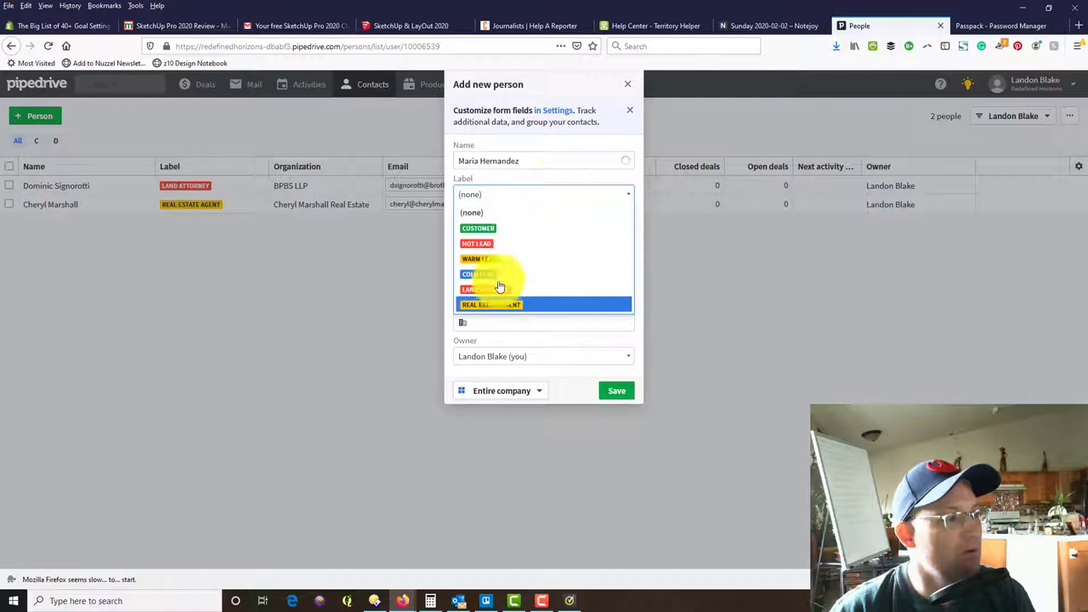
click(473, 213)
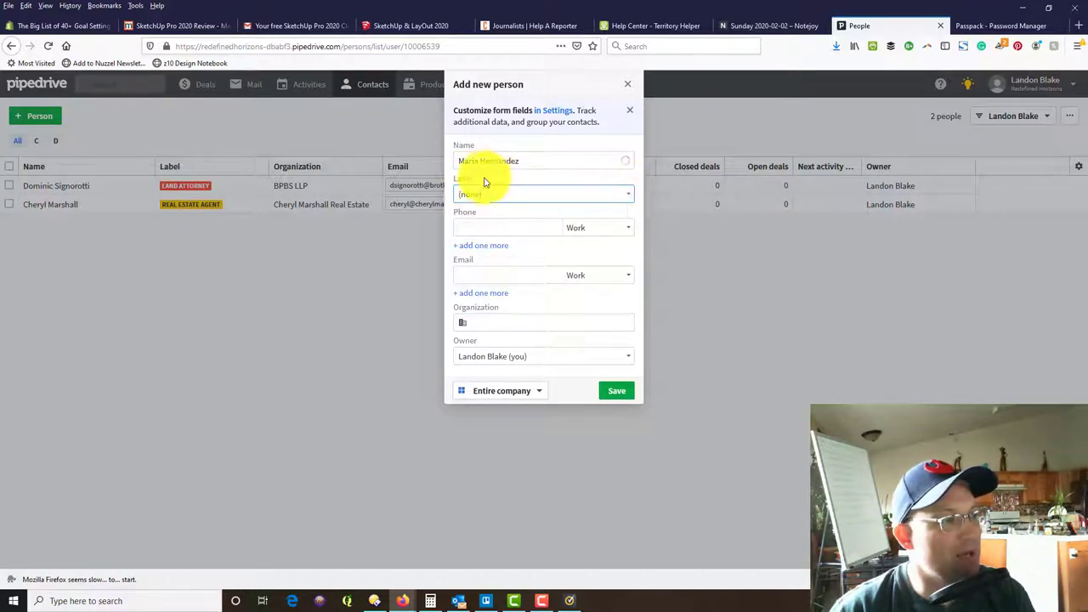
Add the contact's work phone and e-mail, link Little John's Creek as organization, and save.
click(504, 230)
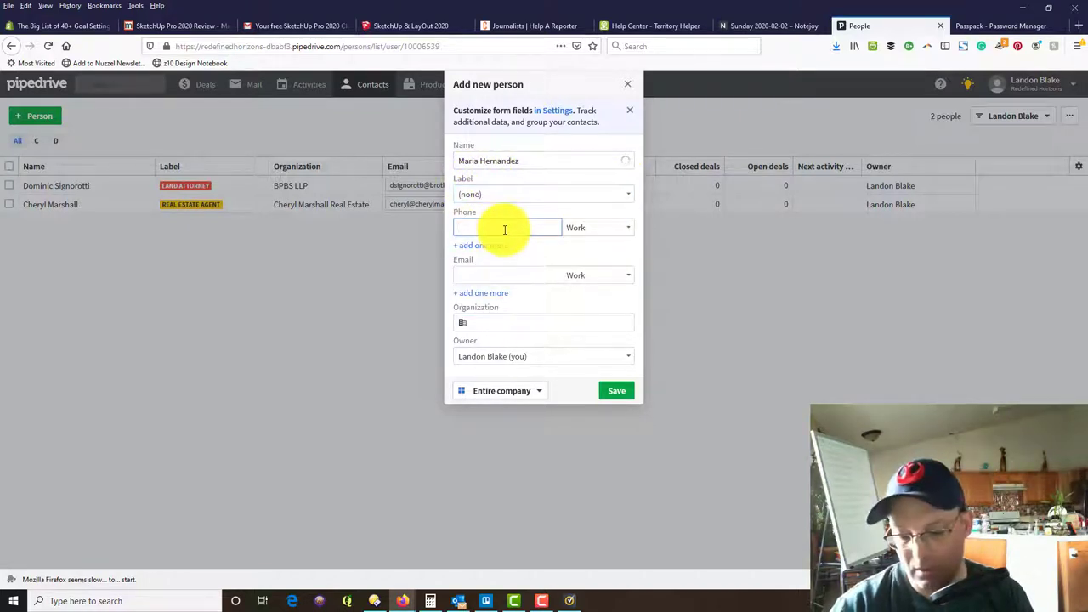
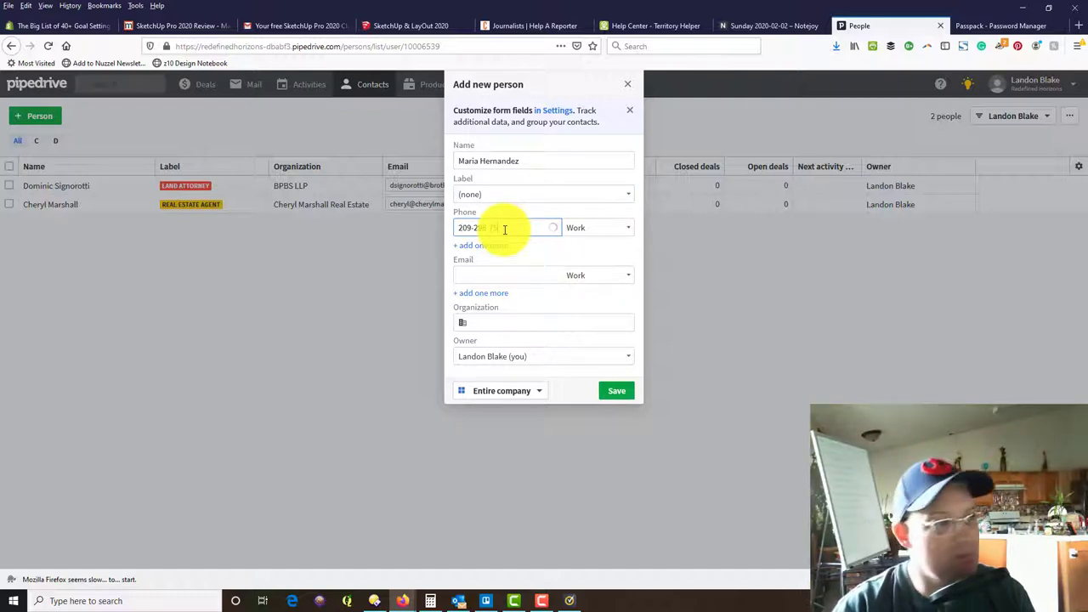
click(478, 276)
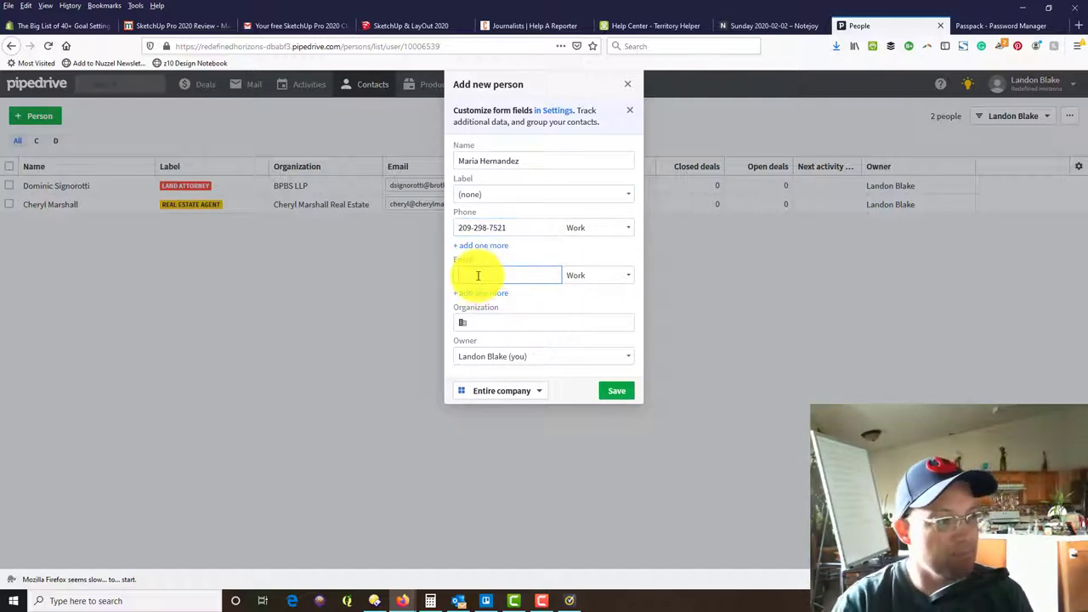
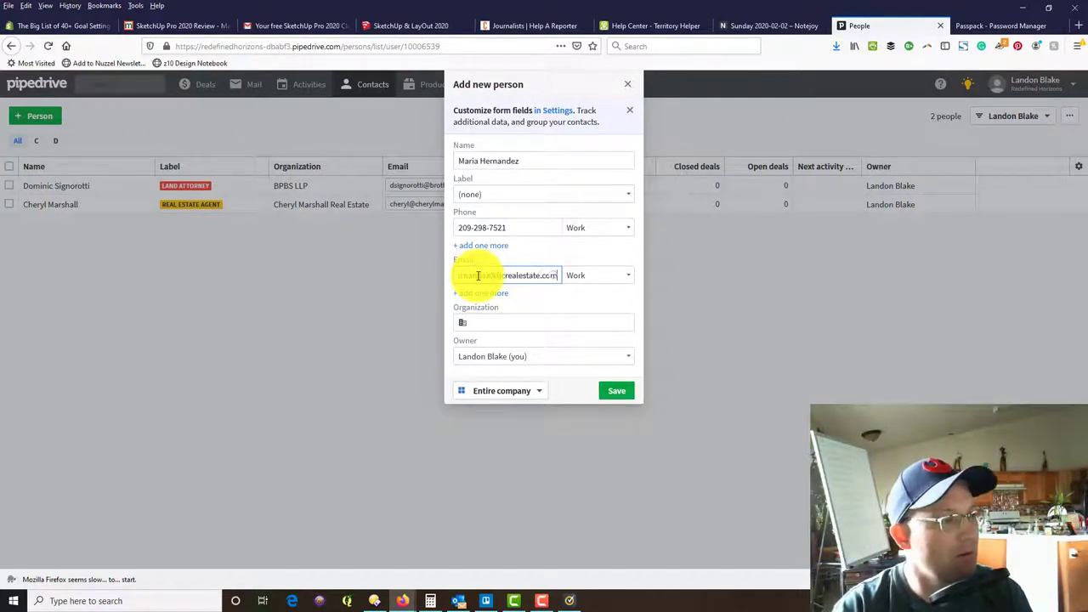
key(Tab)
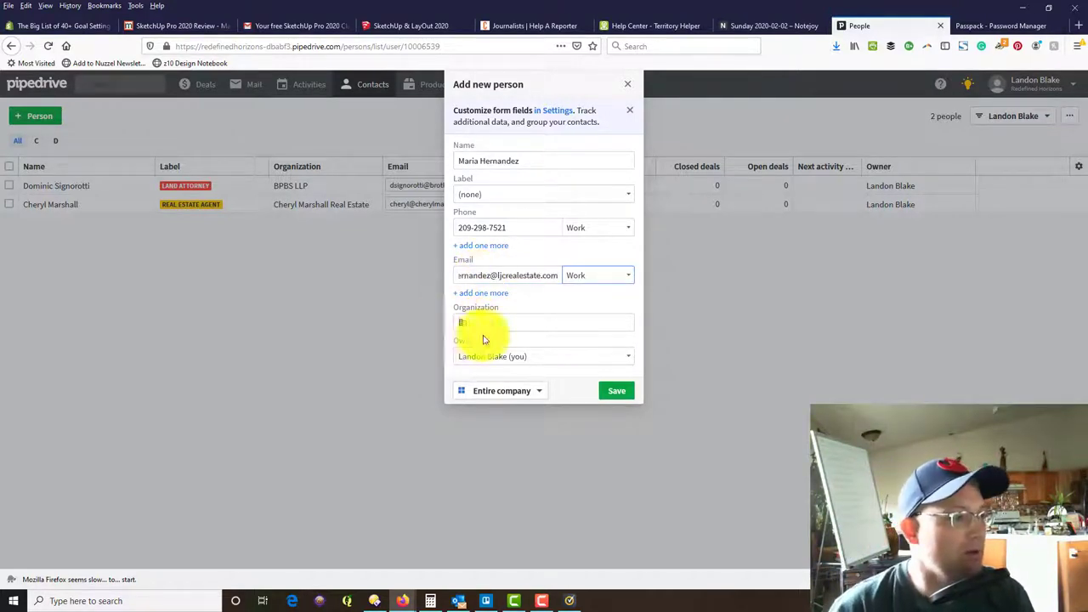
click(489, 322)
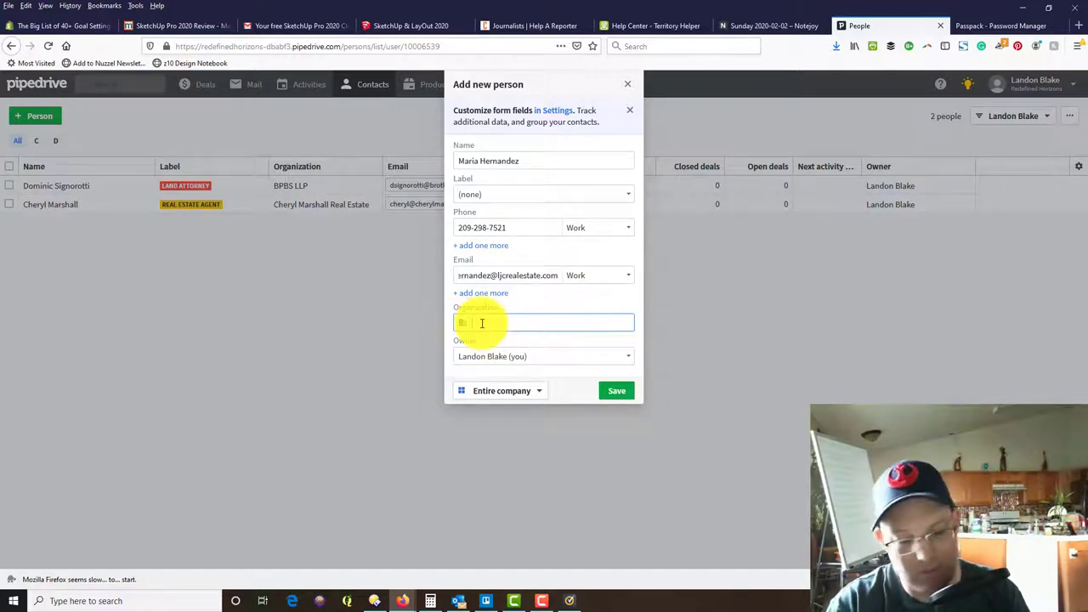
text(Little John's Creek Real Estate Investments)
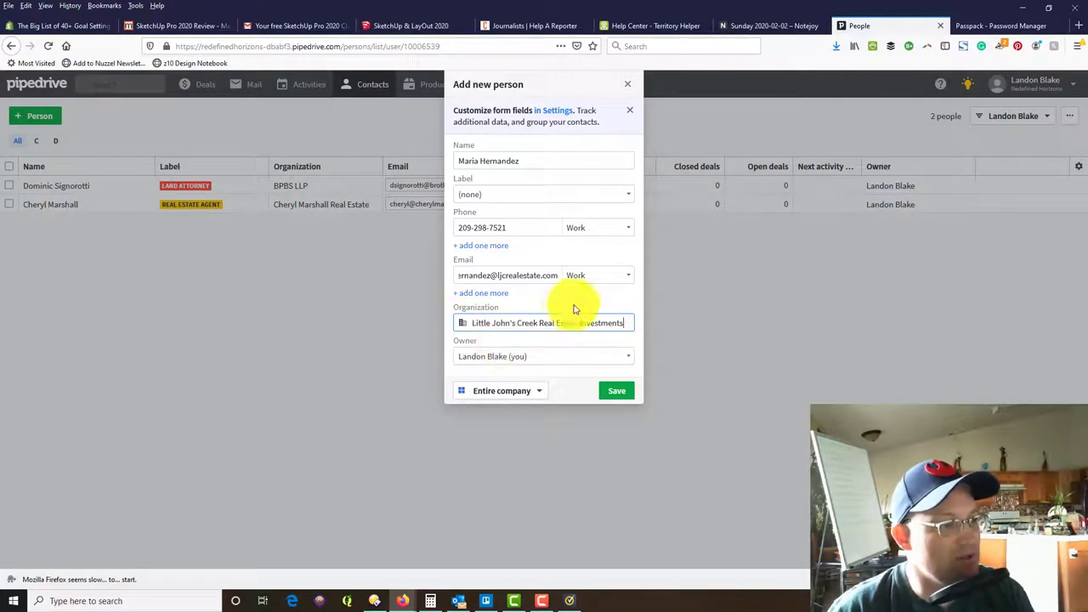
click(620, 395)
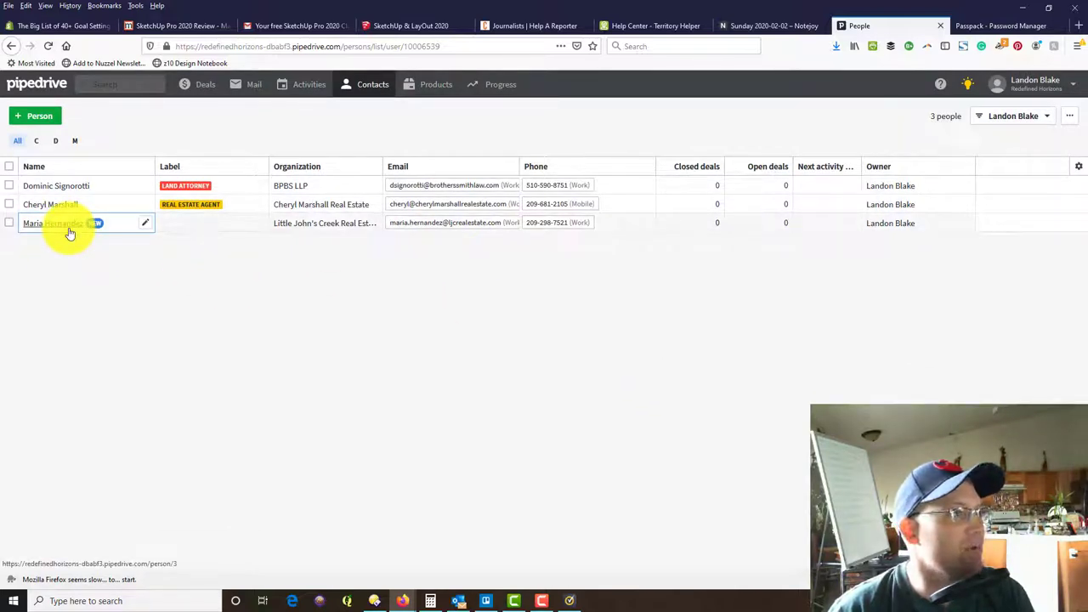
Open account Settings > Custom fields and show the People fields.
click(1070, 117)
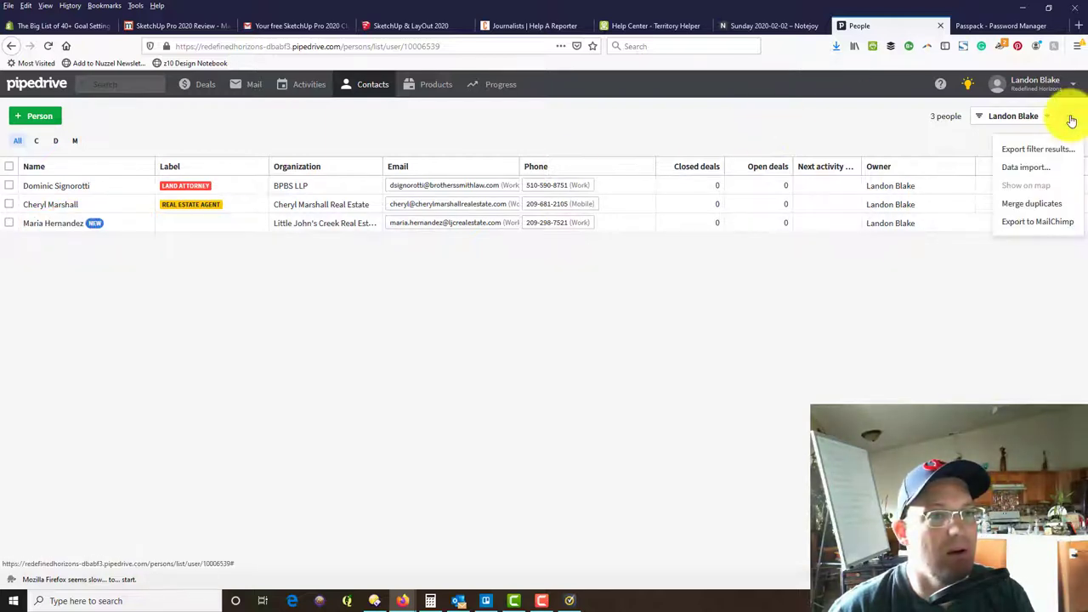
click(1046, 82)
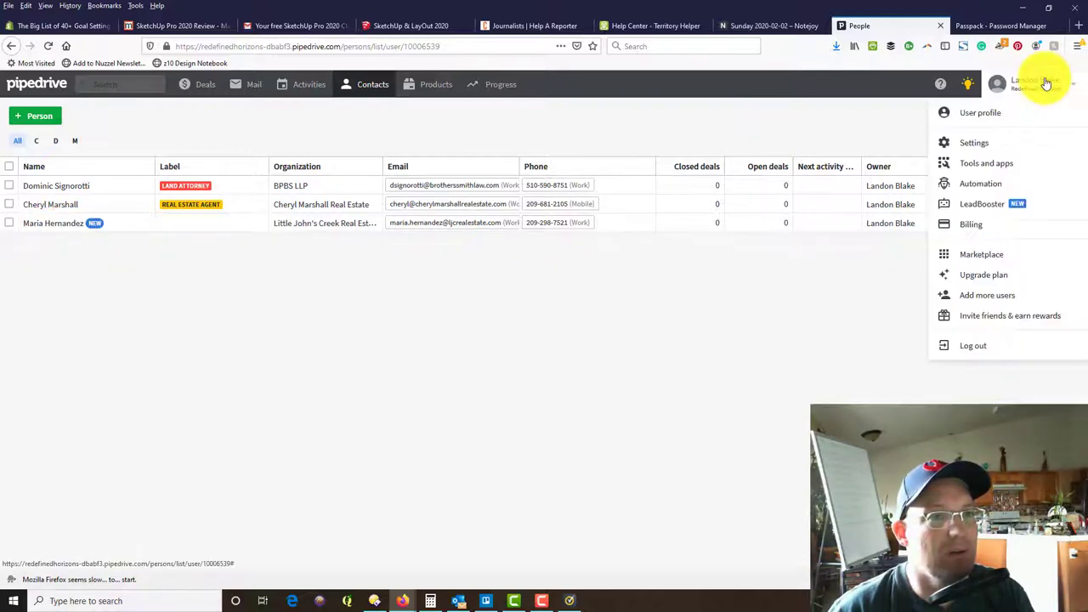
click(971, 144)
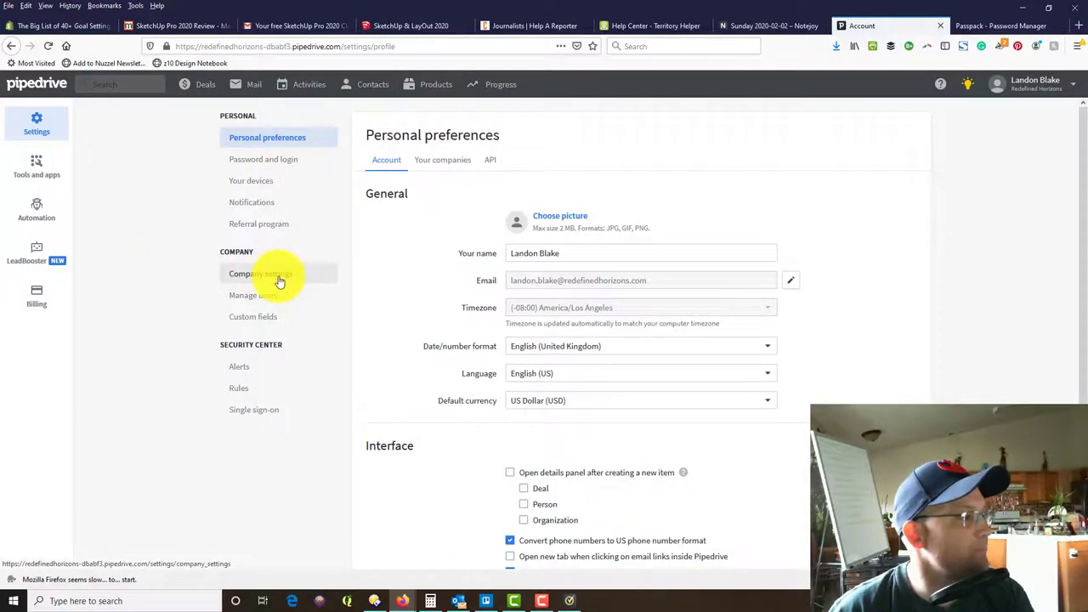
click(279, 320)
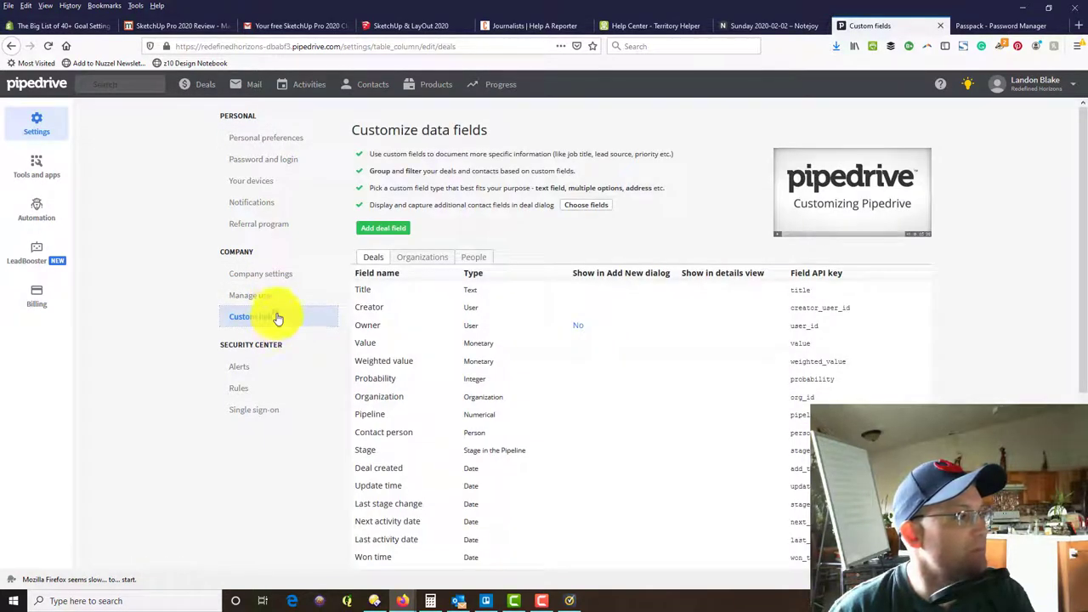
click(471, 264)
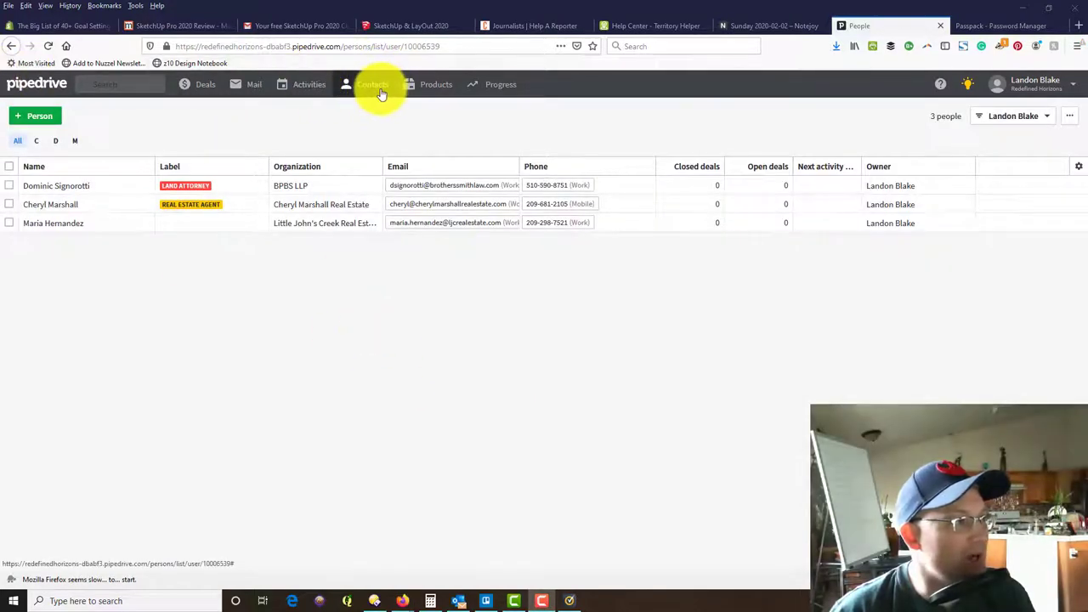
Create a Real Estate Manager label and apply it to the new contact.
click(259, 228)
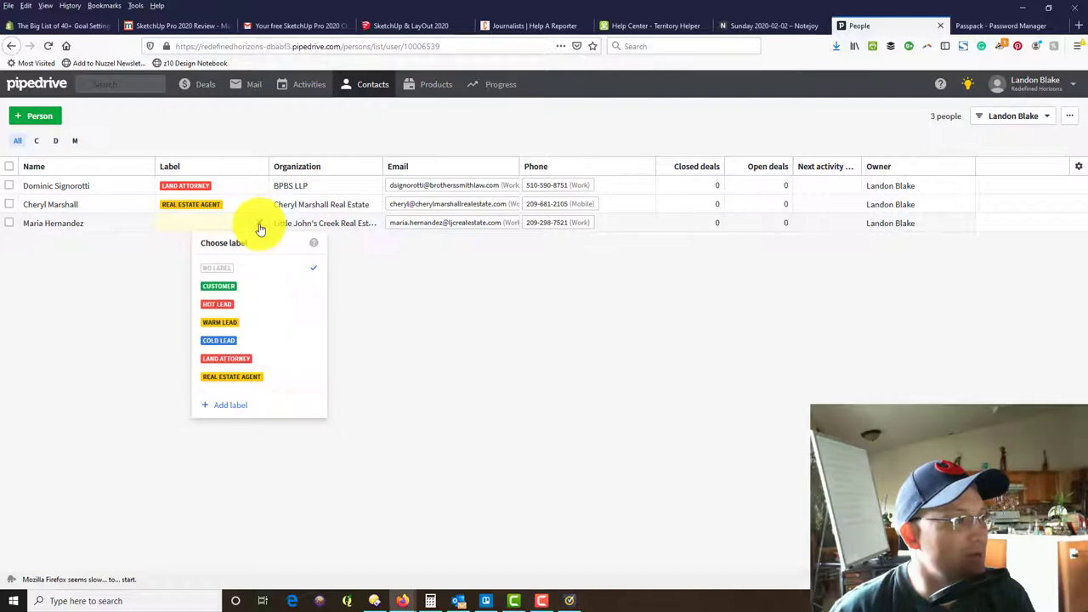
click(246, 412)
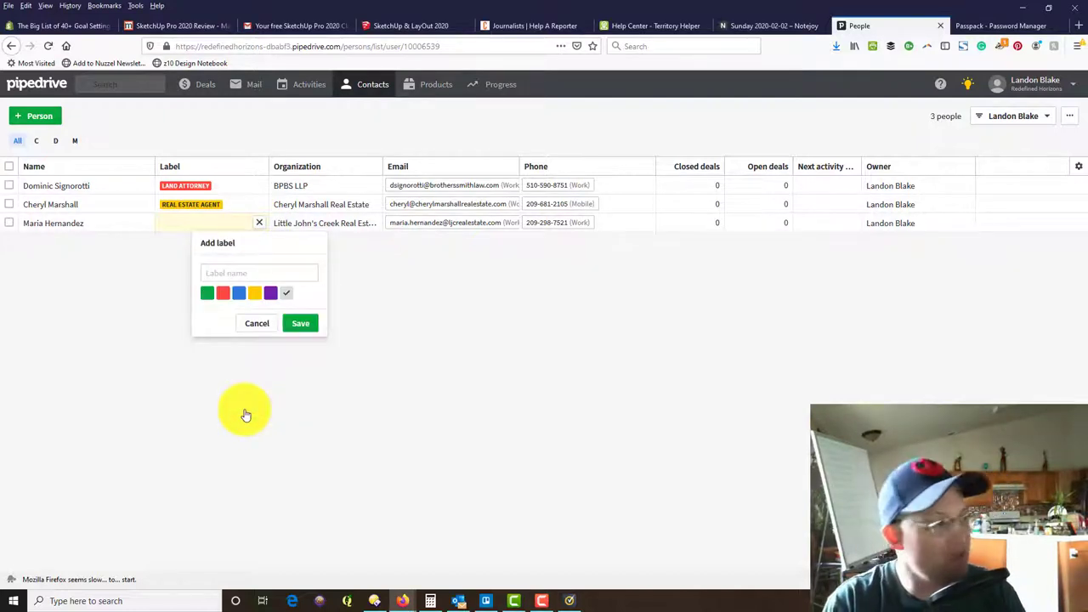
click(265, 270)
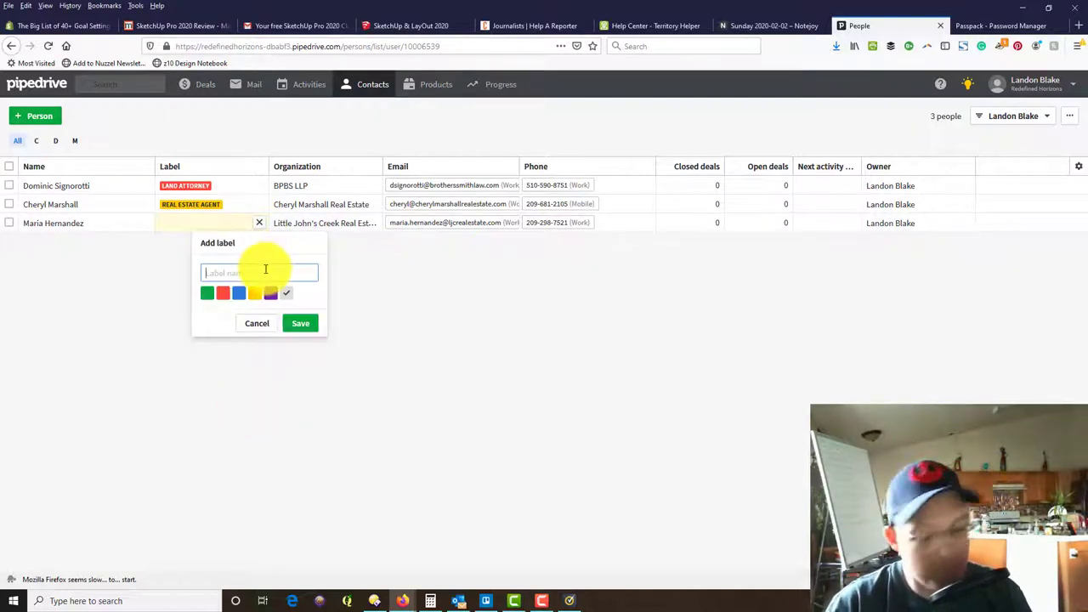
text(Real Esta)
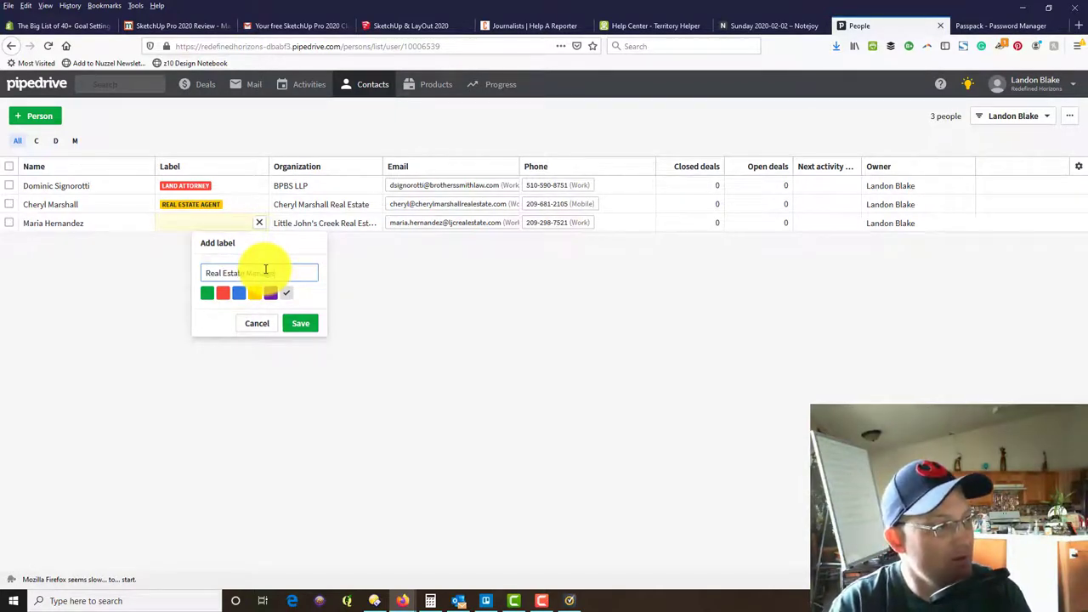
text(te Manager)
key(Return)
click(258, 400)
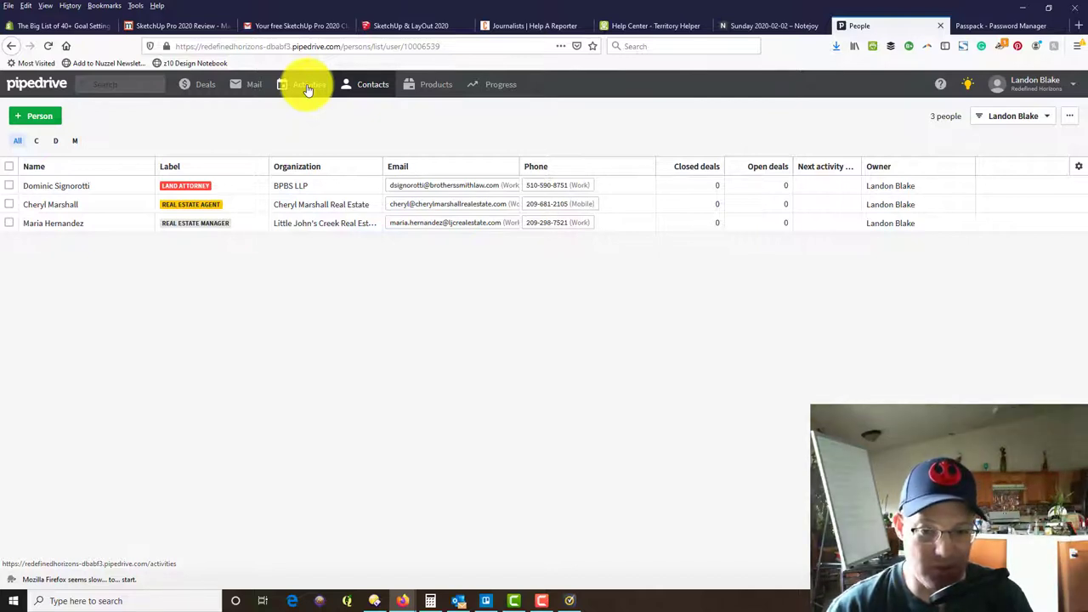
Return to the People list, open the new contact's detail page, and start a bulleted note.
click(308, 88)
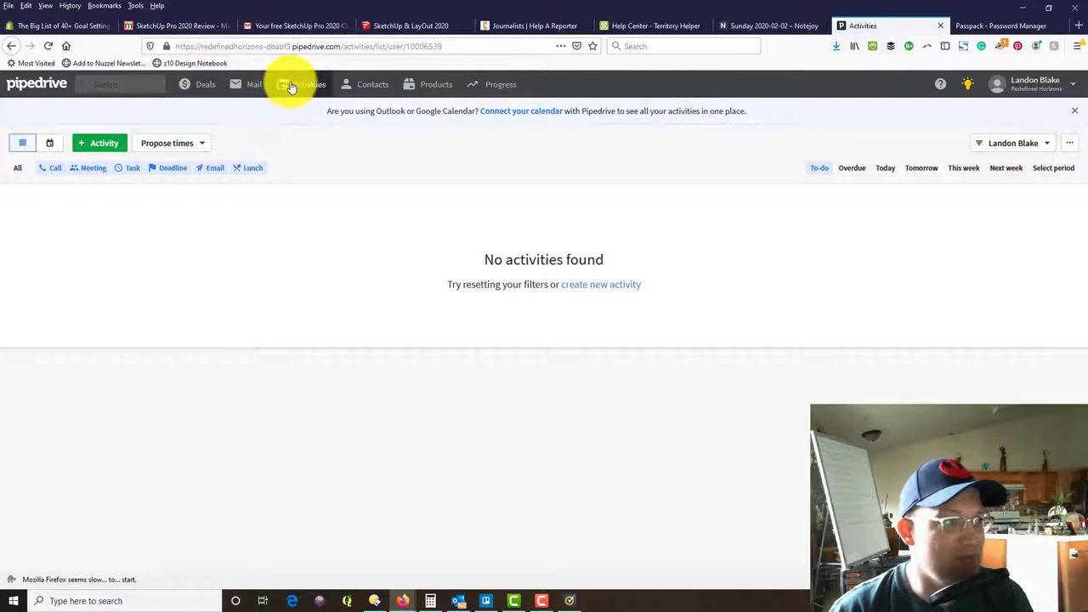
mouse_move(378, 88)
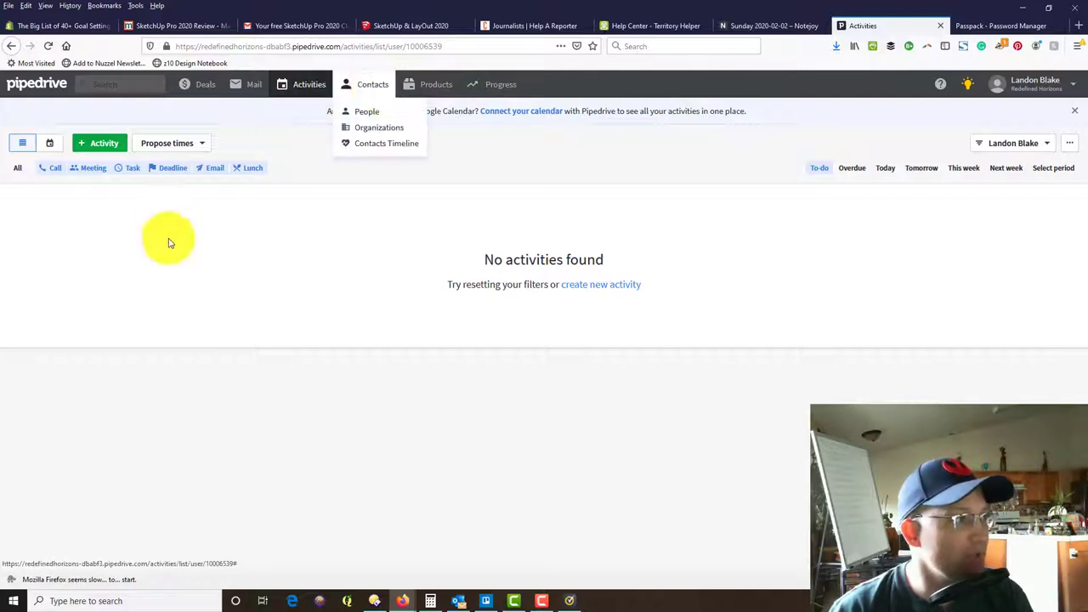
click(364, 110)
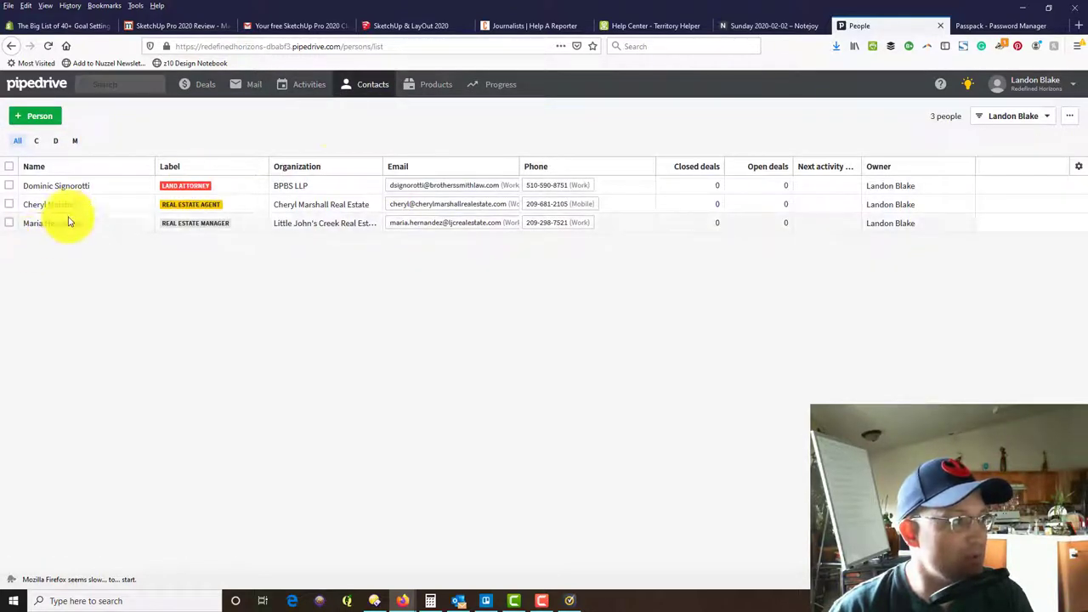
click(68, 225)
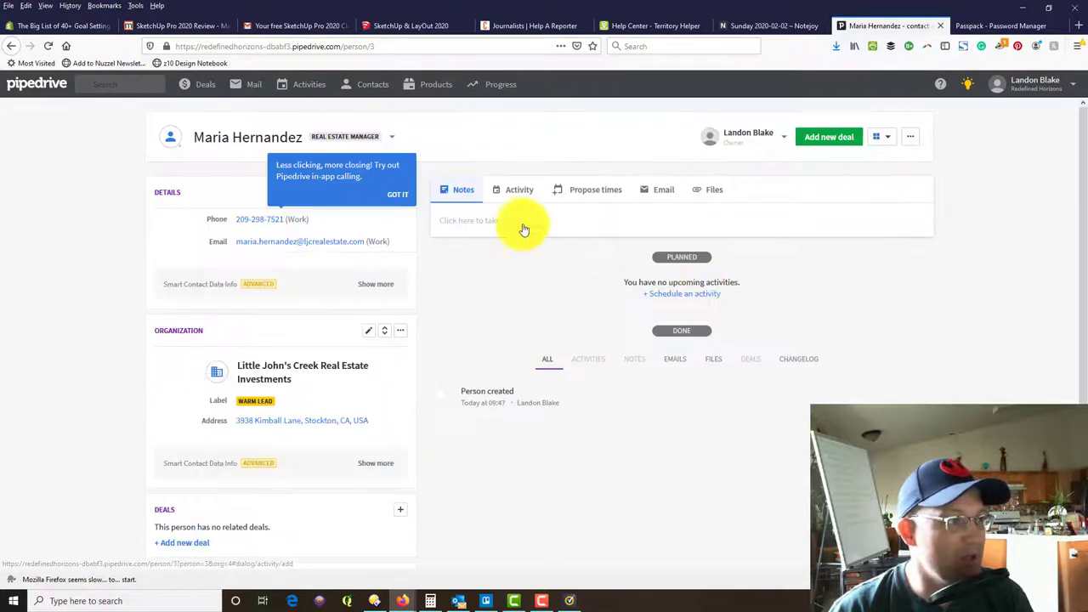
click(613, 227)
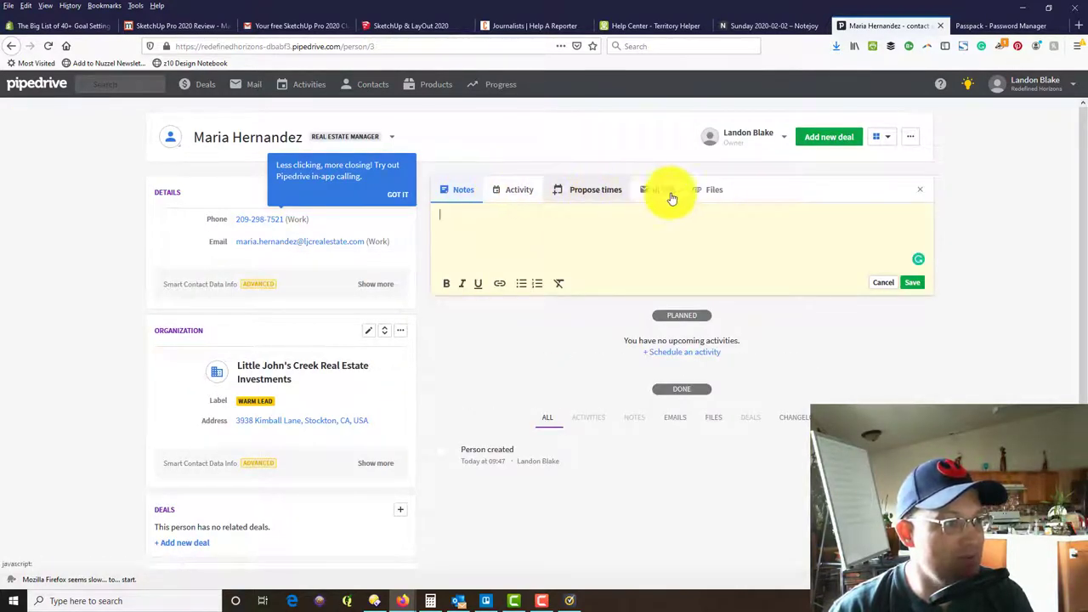
click(521, 285)
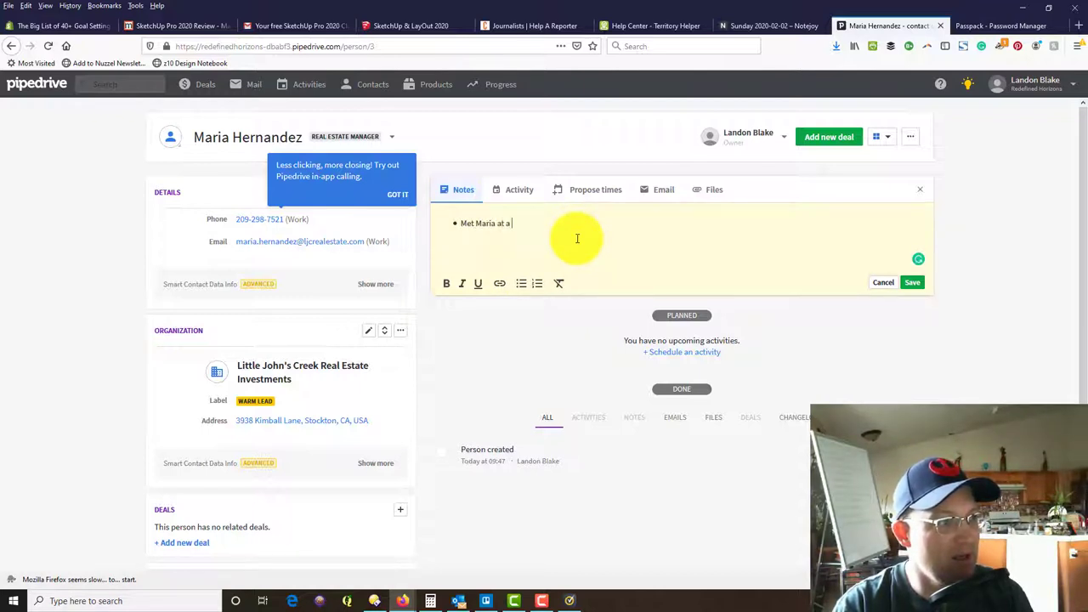
Write bullets about meeting her at the February 2020 Stockton Chamber of Commerce Meeting and her work history.
text(the)
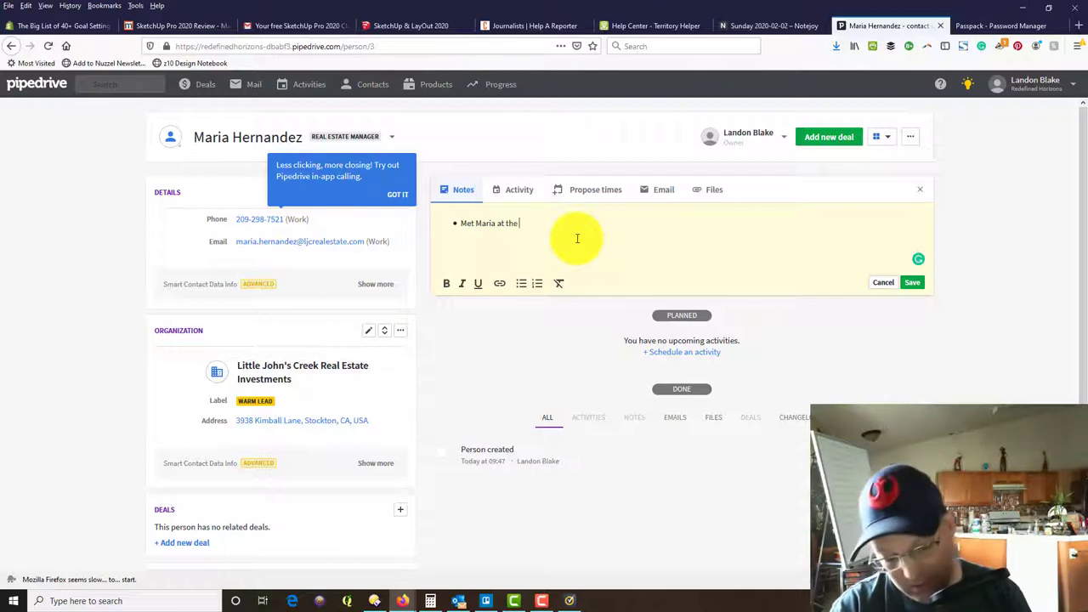
text( February)
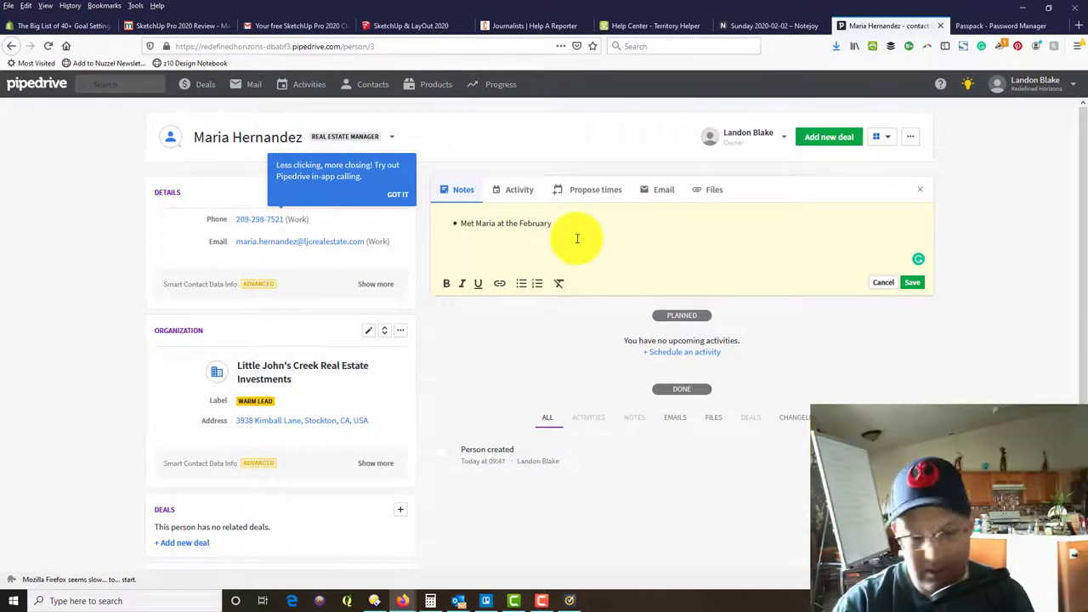
text( S)
text(, 2020)
text( Stockton Chamger)
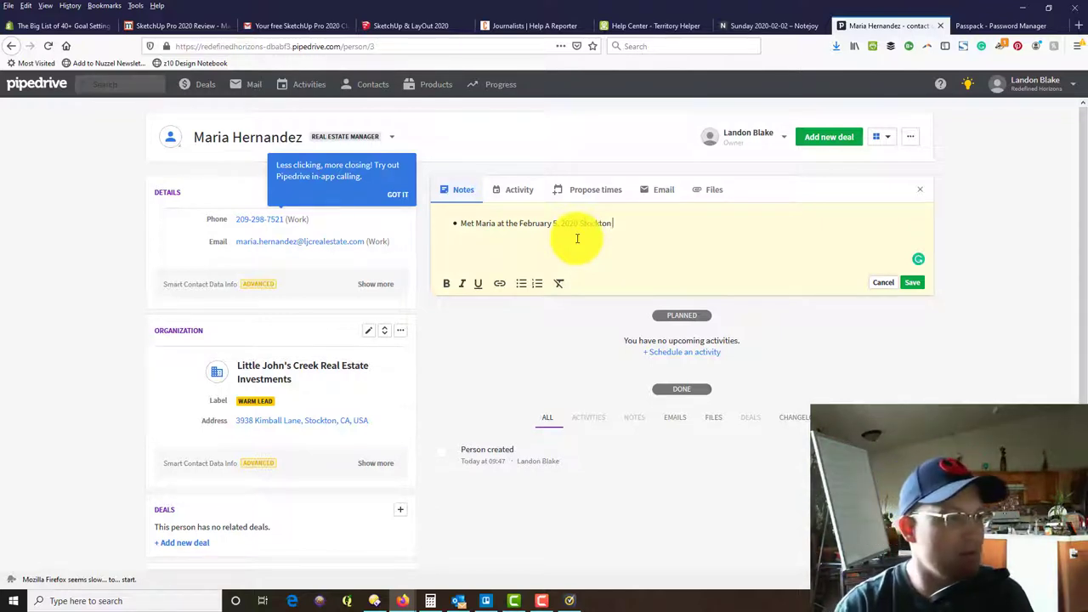
key(BackSpace)
key(BackSpace)
key(BackSpace)
text(ber of Commerc)
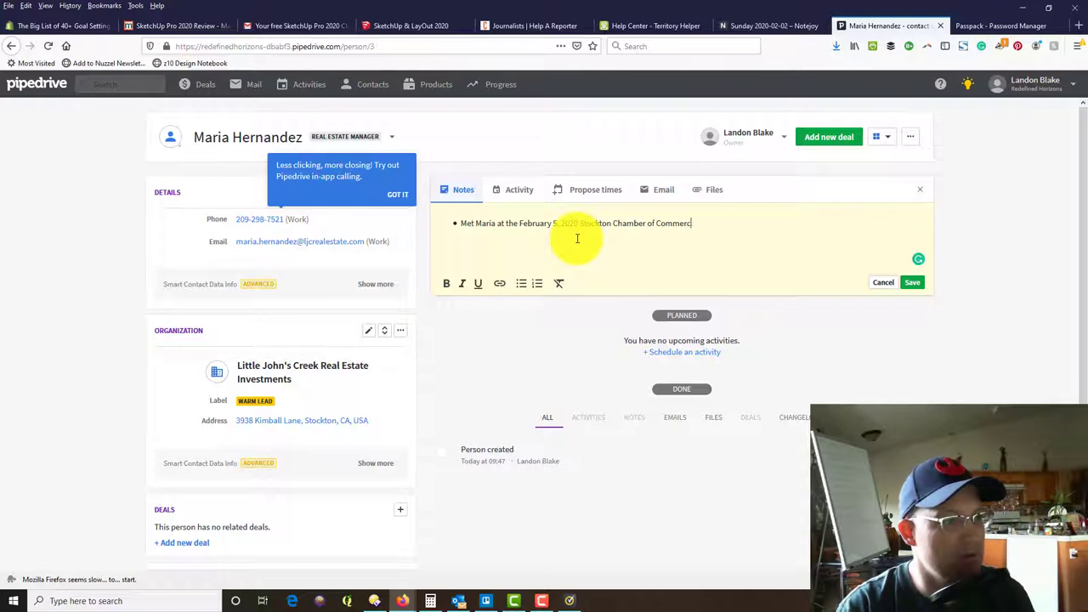
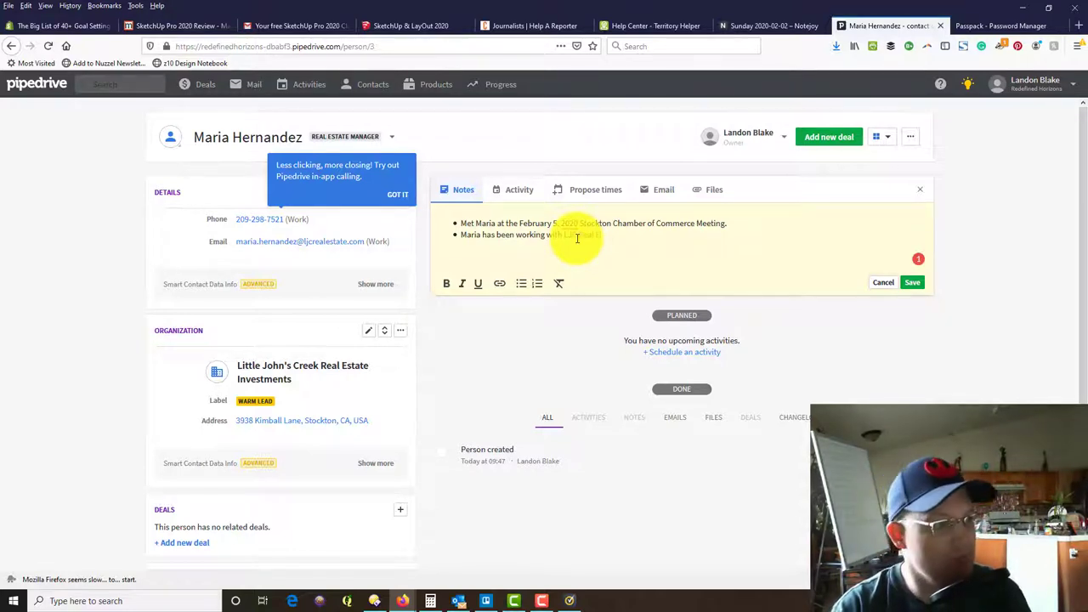
text(stments for the past)
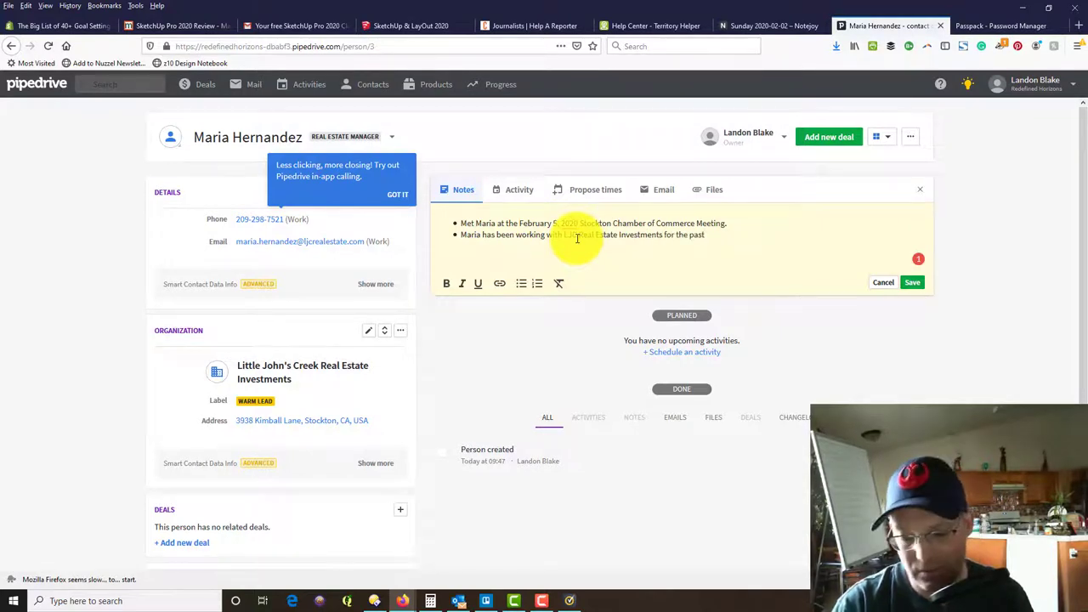
text( 4 years. She)
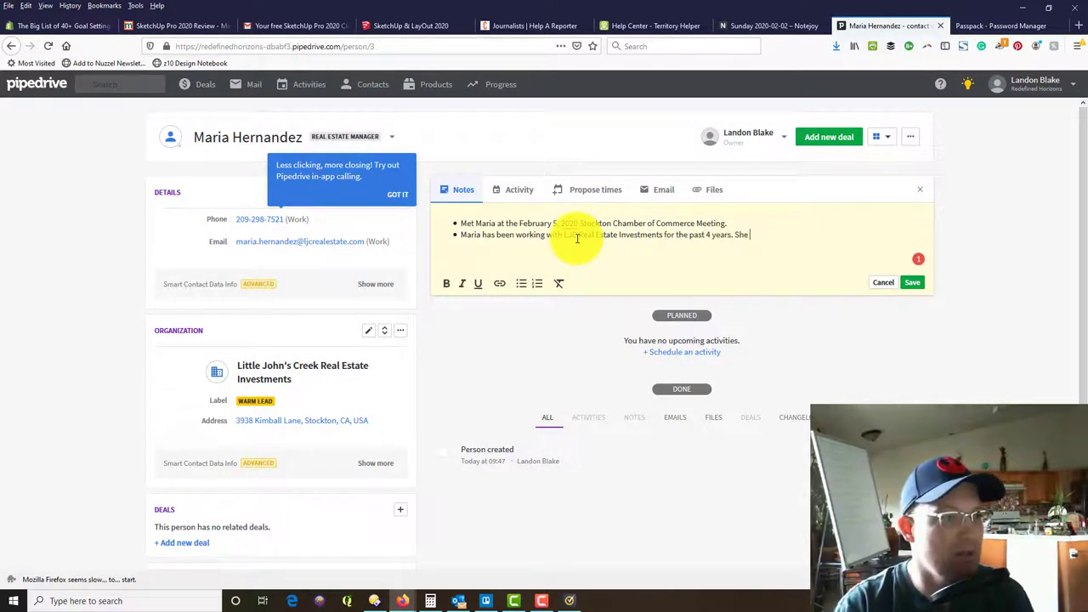
key(BackSpace)
key(BackSpace)
key(BackSpace)
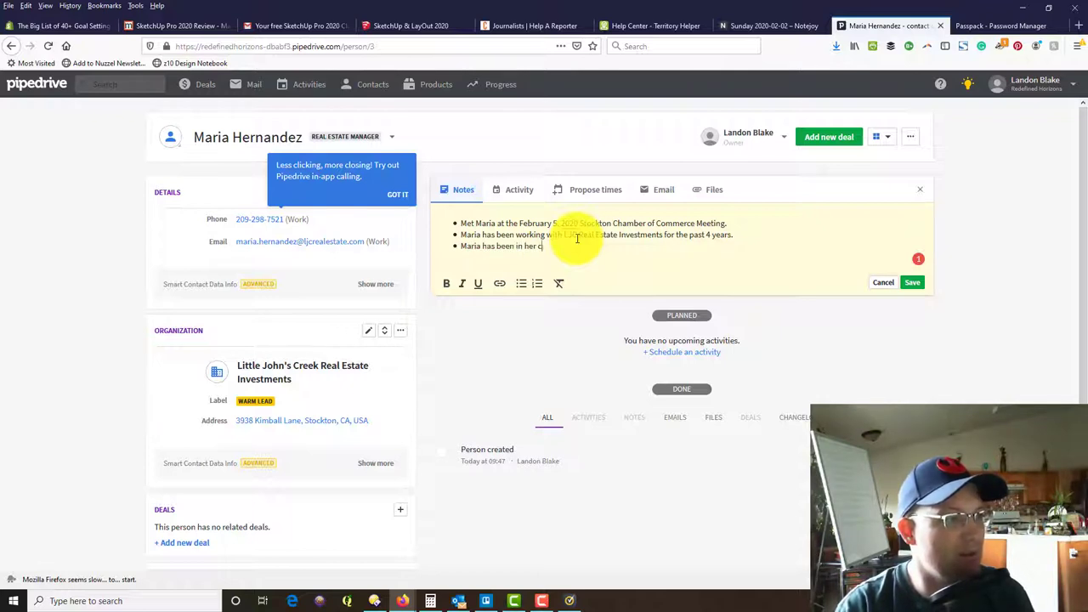
key(BackSpace)
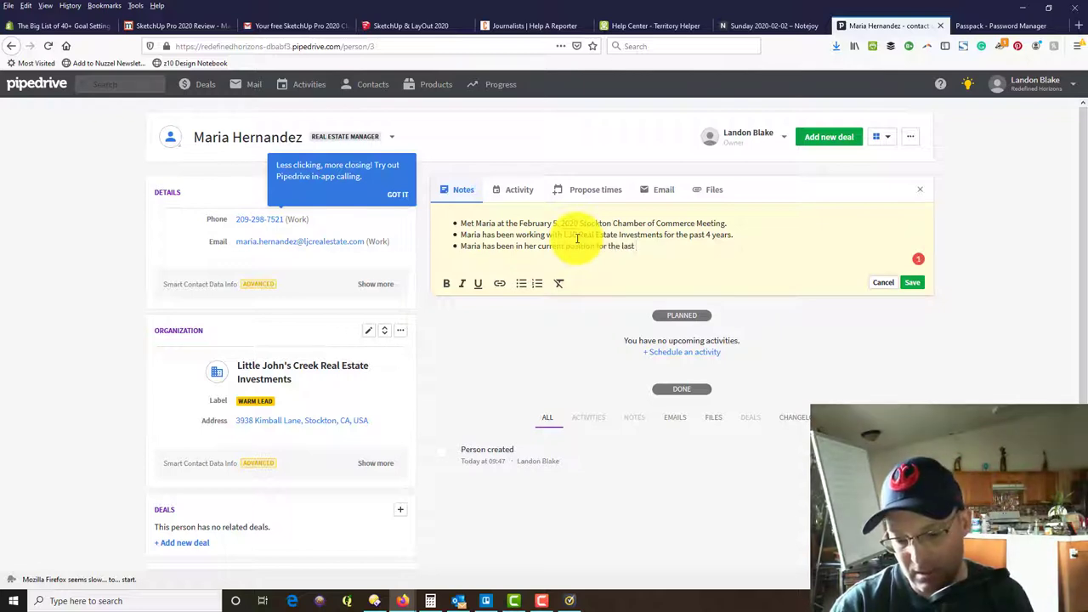
text(118 months.)
Add bullets on her North Stockton family and her San Joaquin Delta College business degree, correcting 'associate's'.
key(Return)
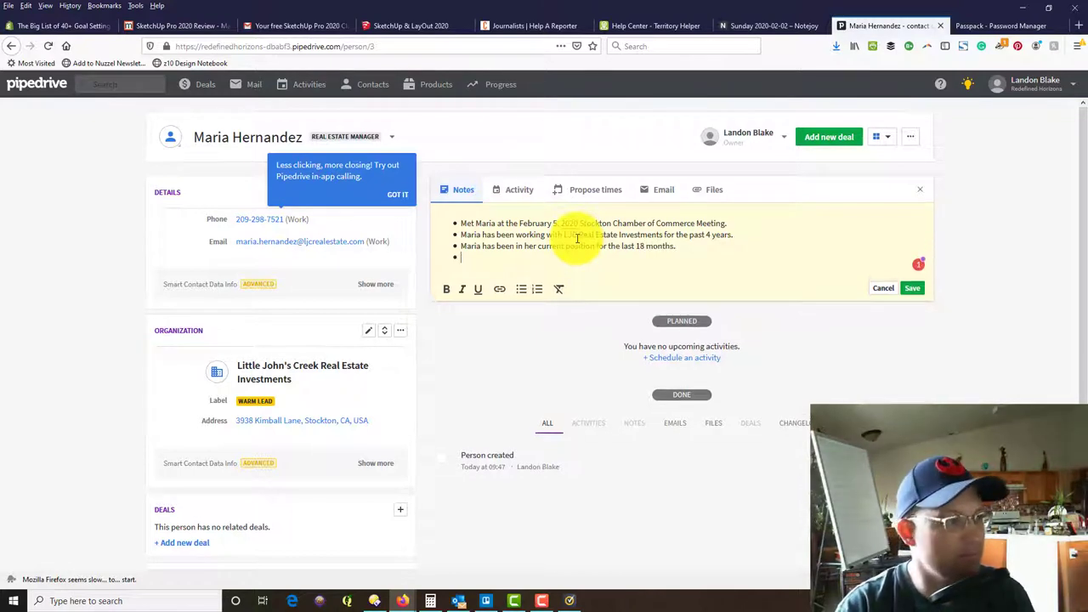
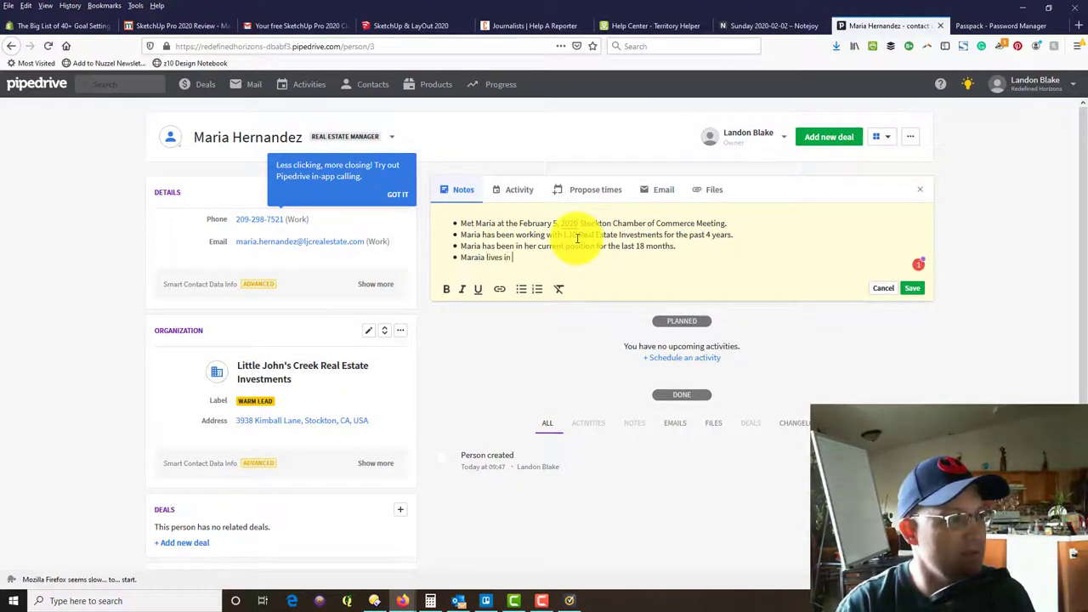
text( North Stockton with her hus)
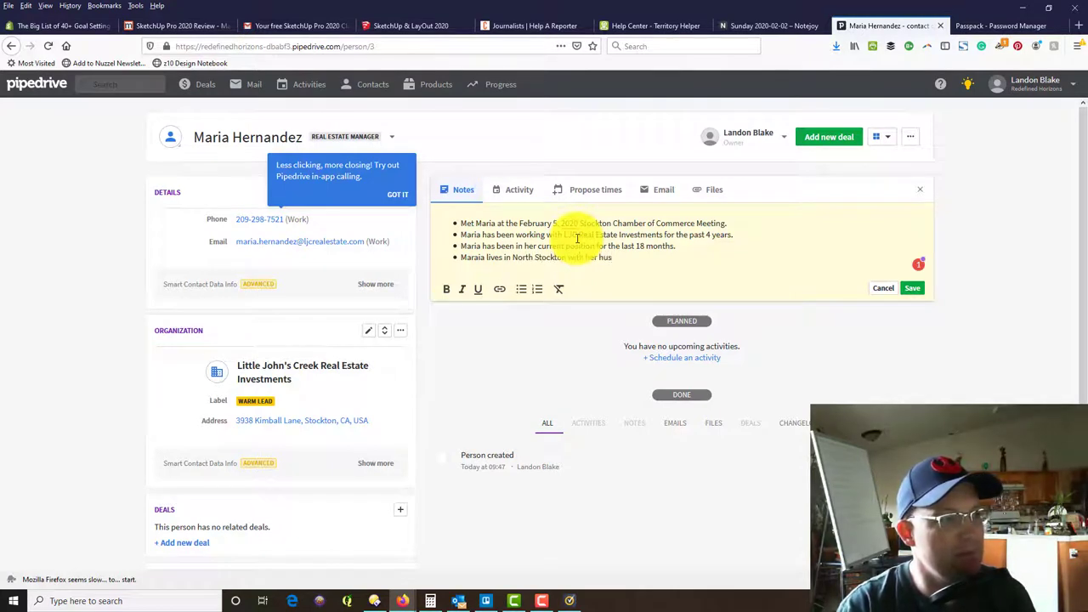
text(band and 2)
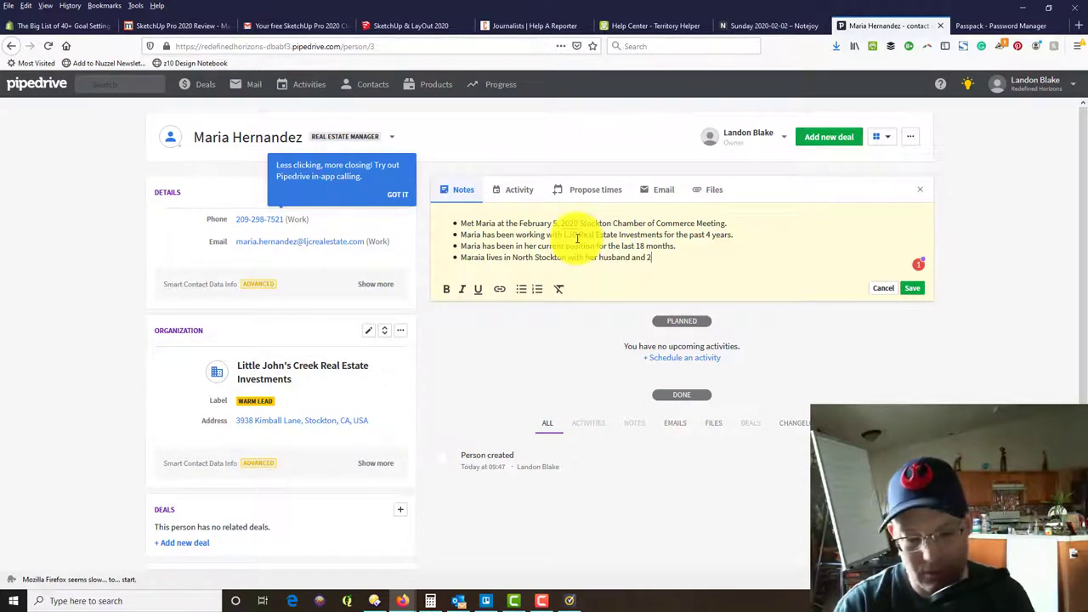
text( young boys.)
key(Return)
text(M)
key(BackSpace)
key(BackSpace)
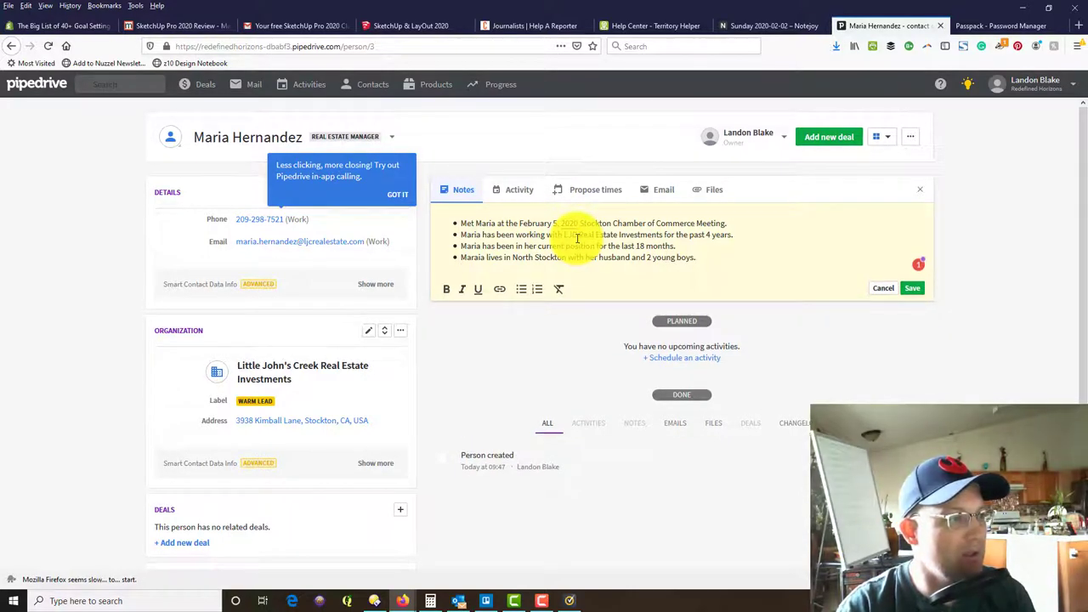
key(Return)
text(Mara)
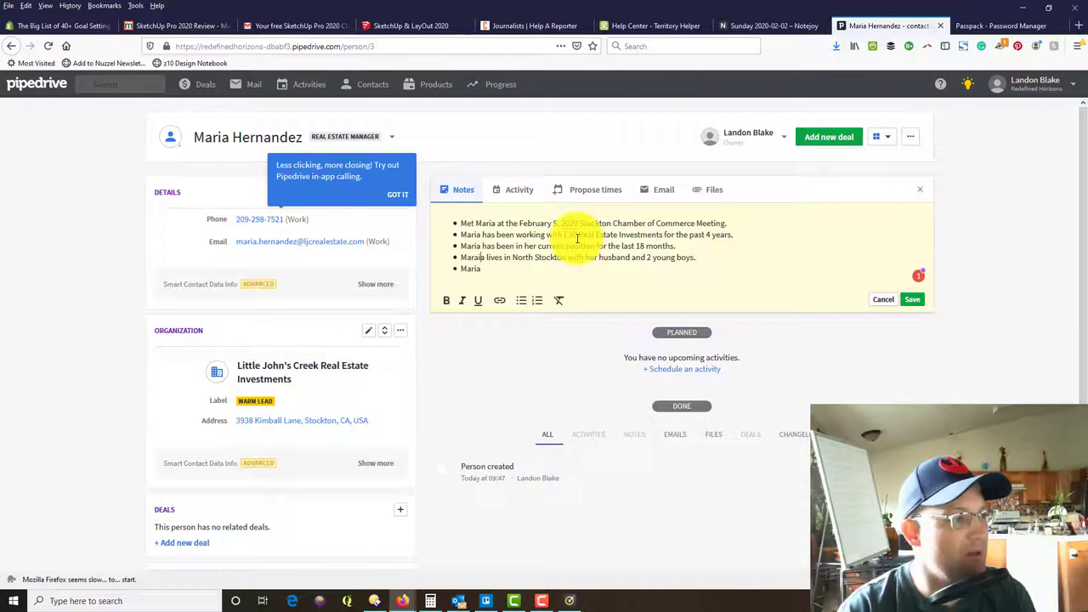
key(BackSpace)
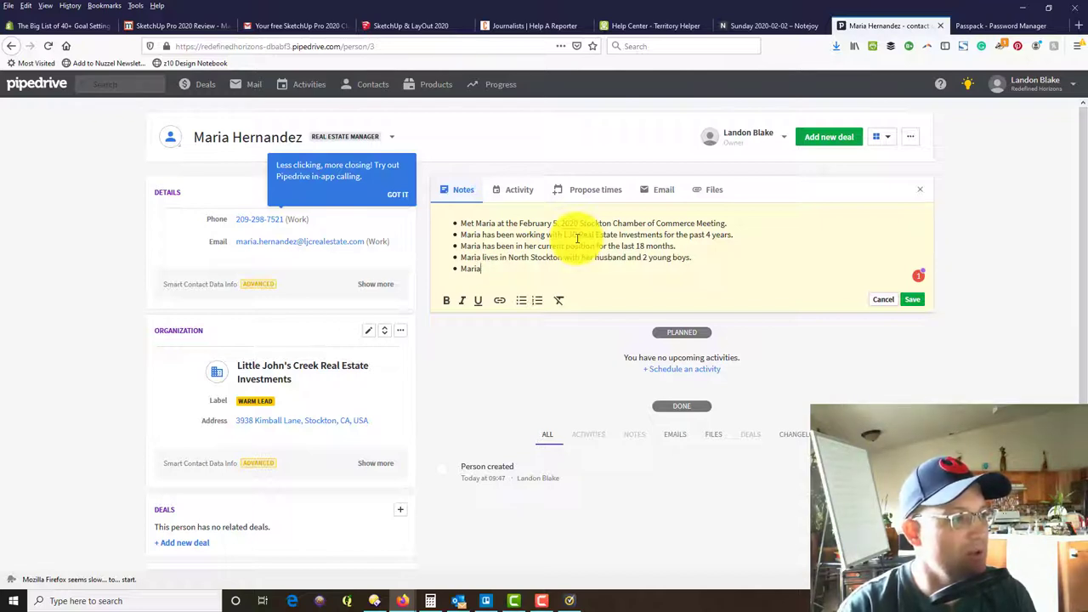
text(got here)
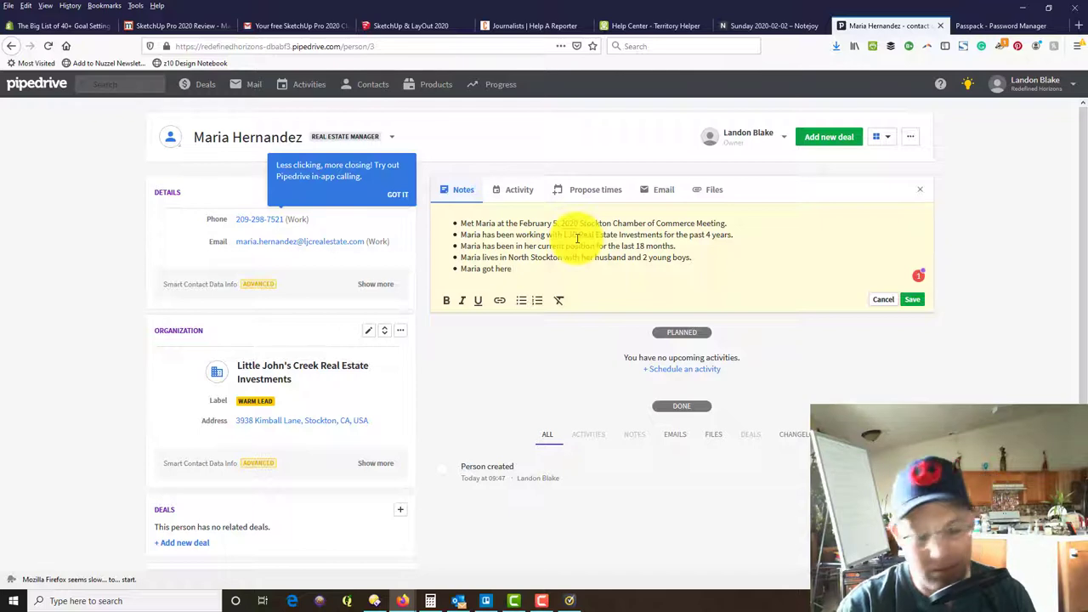
key(BackSpace)
text(associa)
text(ates)
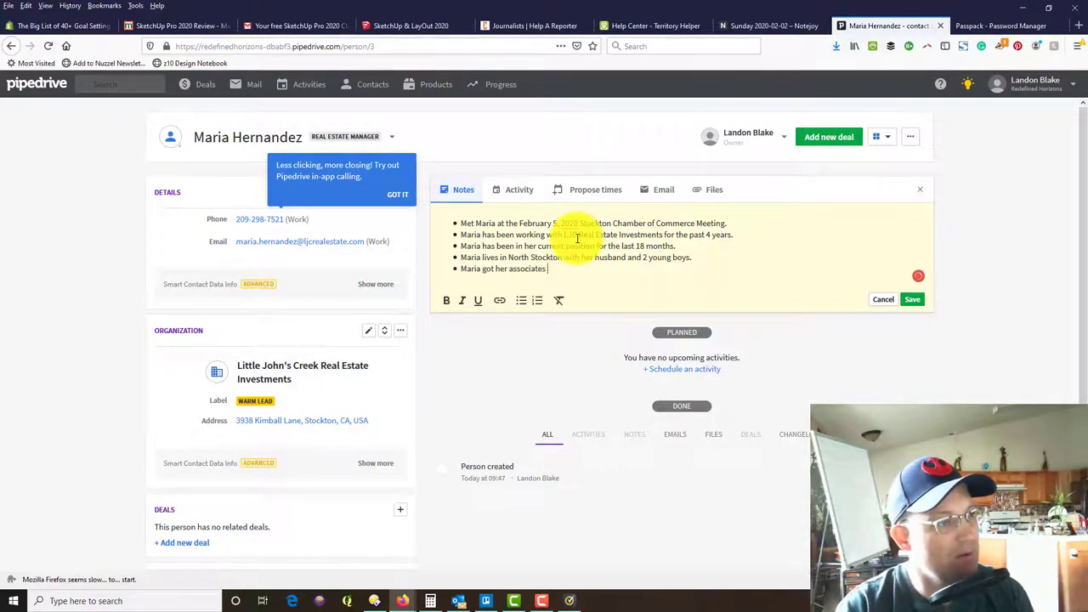
text( dec)
text(ree in business from S)
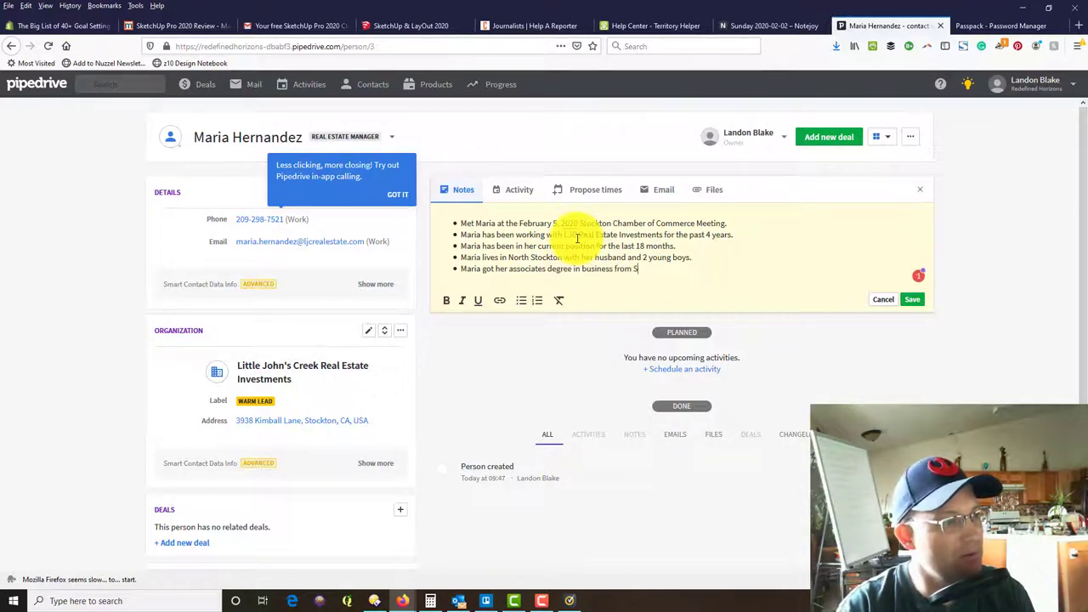
text(an Joaquin)
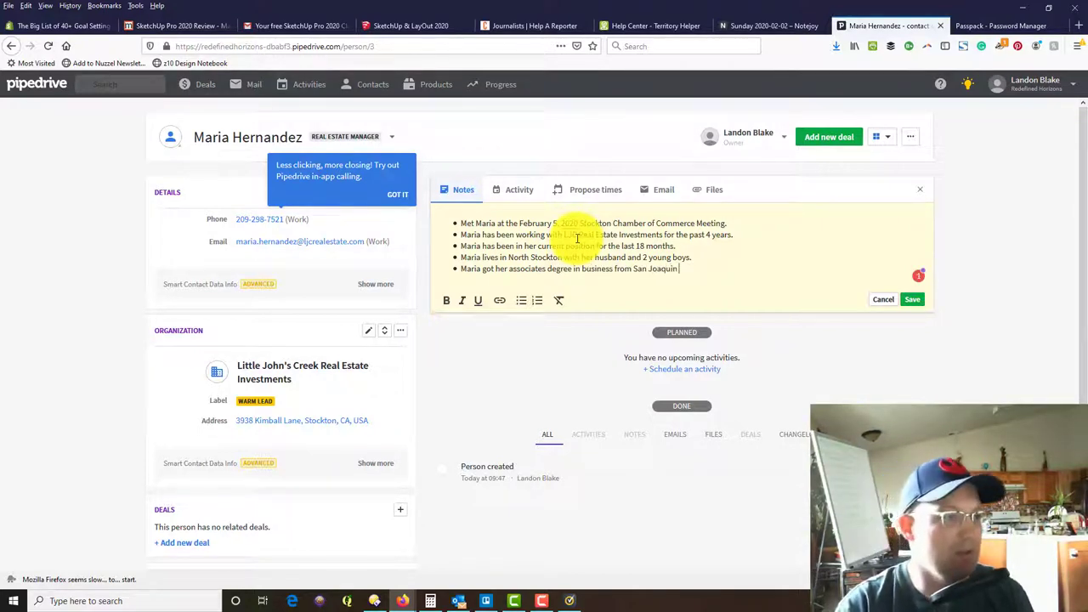
text( Delta Colle)
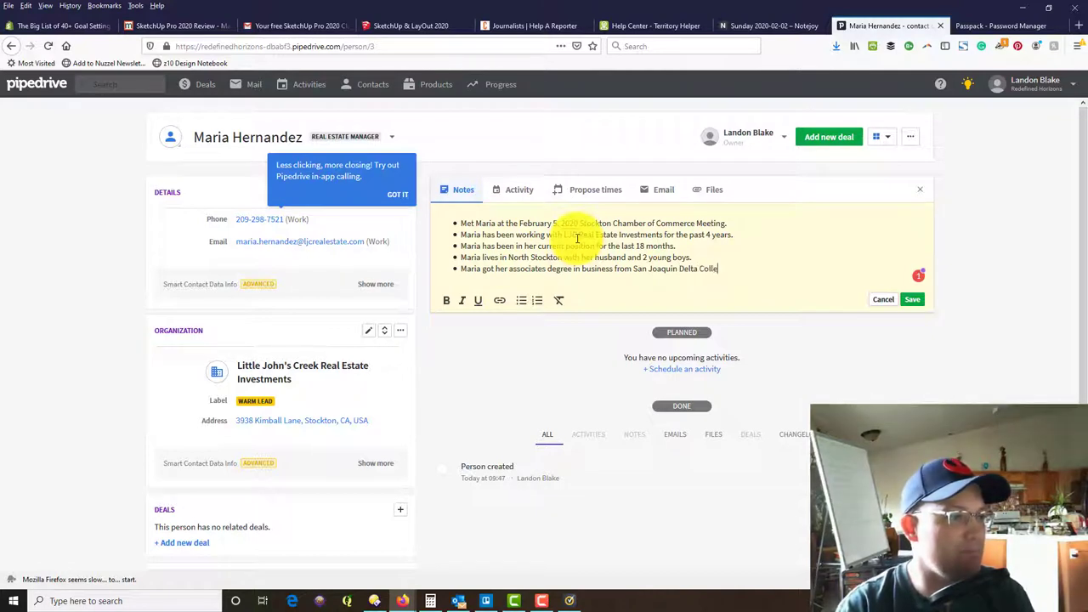
text(ge.)
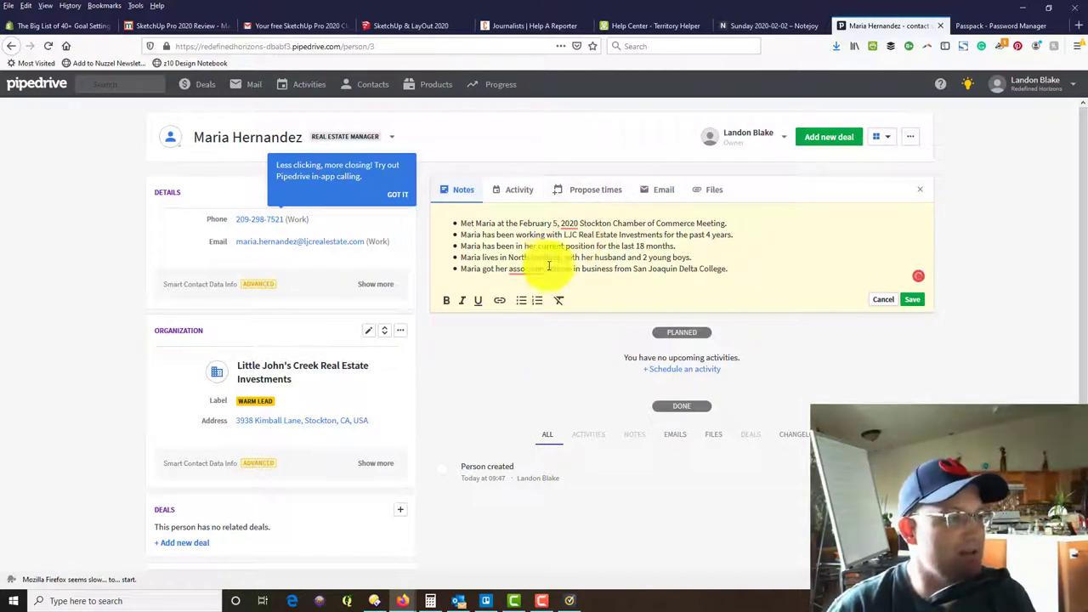
mouse_move(522, 267)
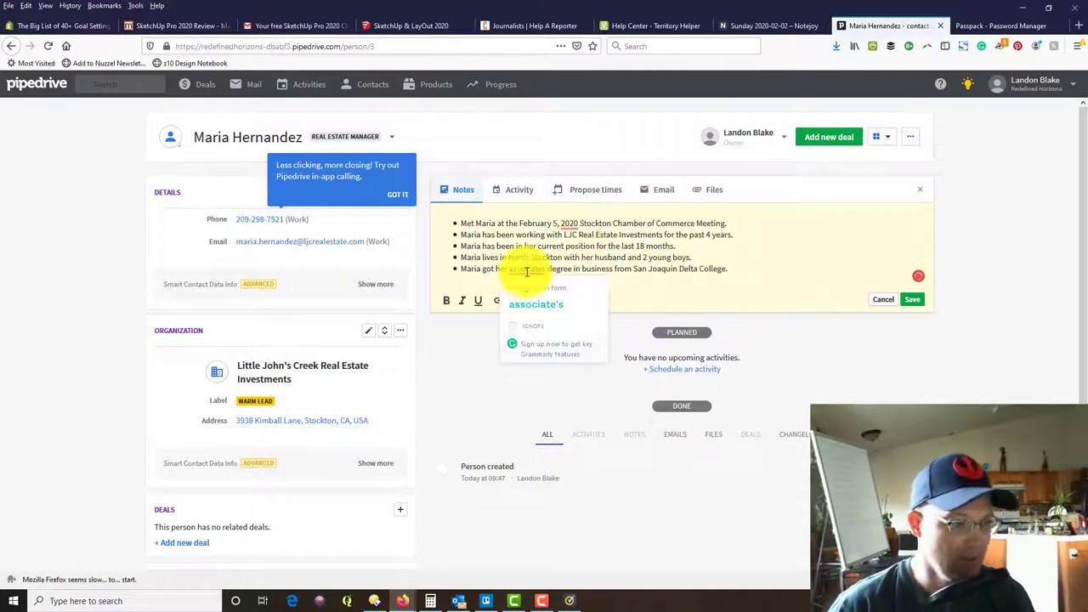
click(548, 311)
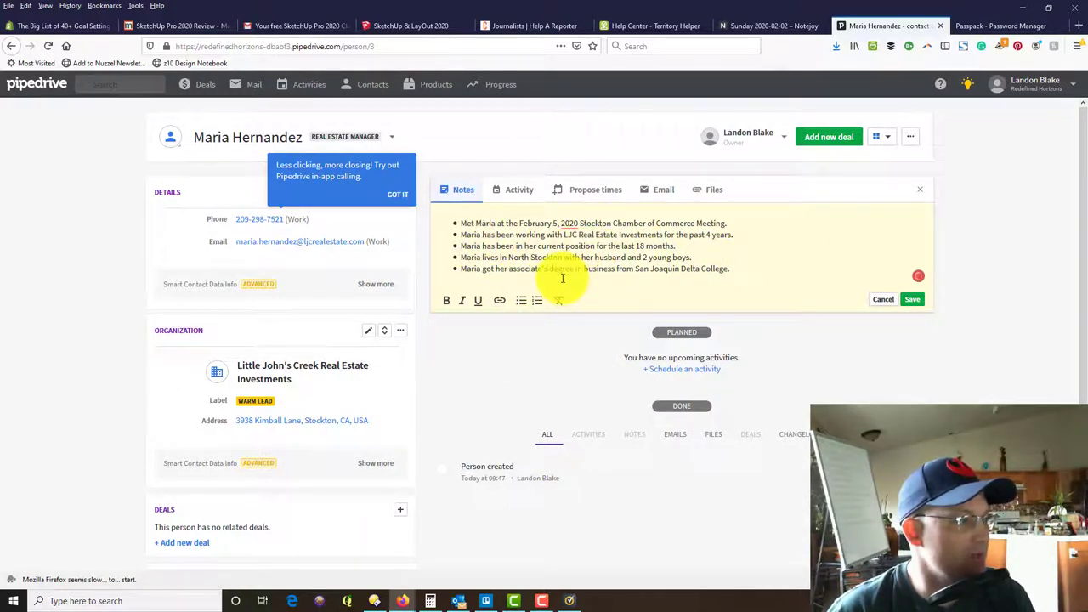
Set up a Call activity for 31 Jan 2020 from 10:00 to 10:05.
click(500, 192)
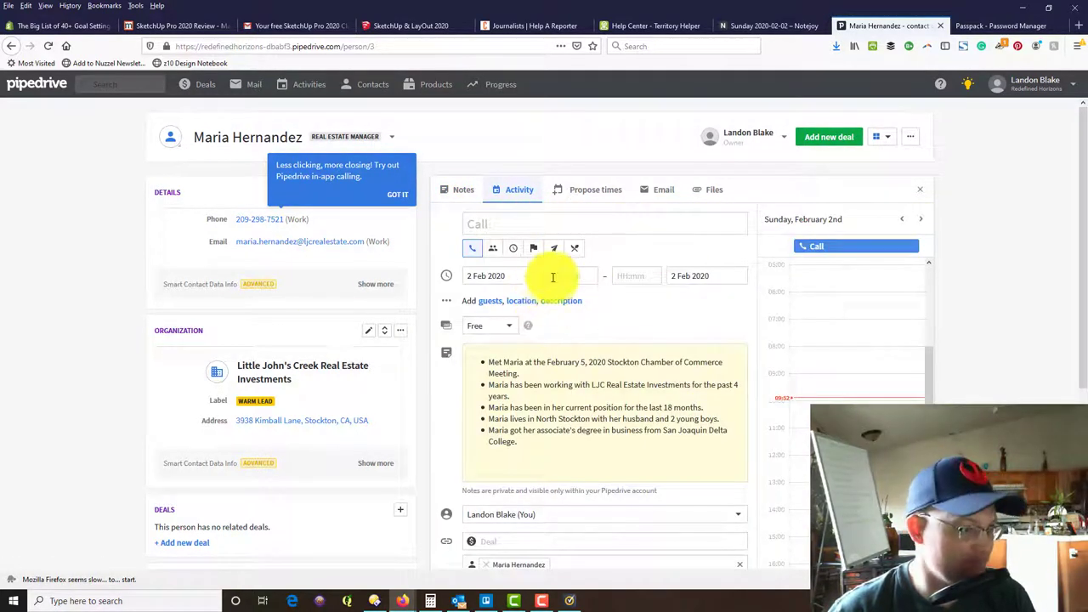
click(533, 226)
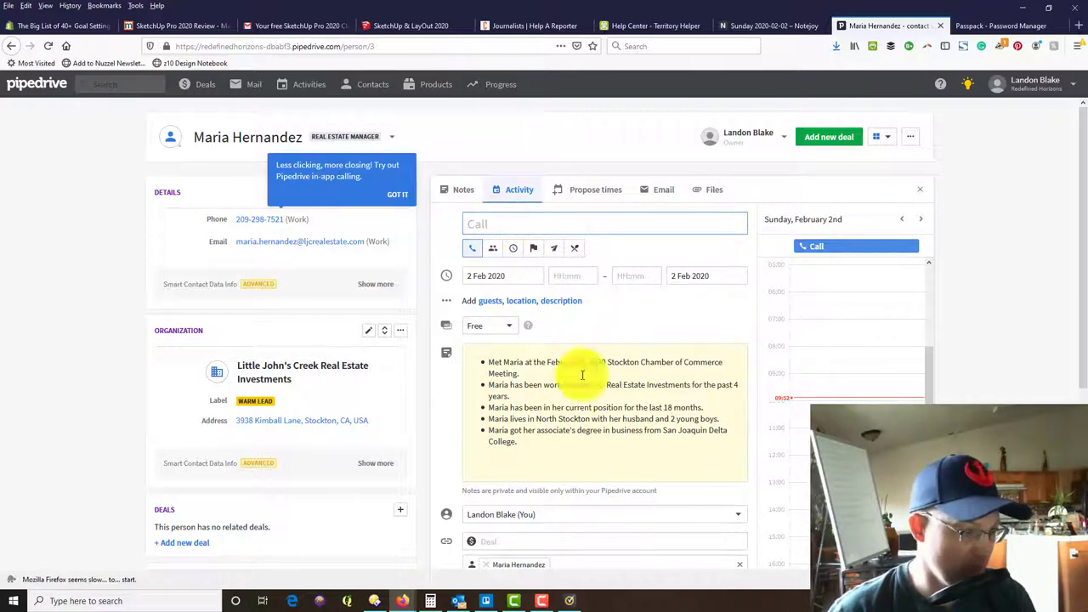
scroll(565, 233, down, 2)
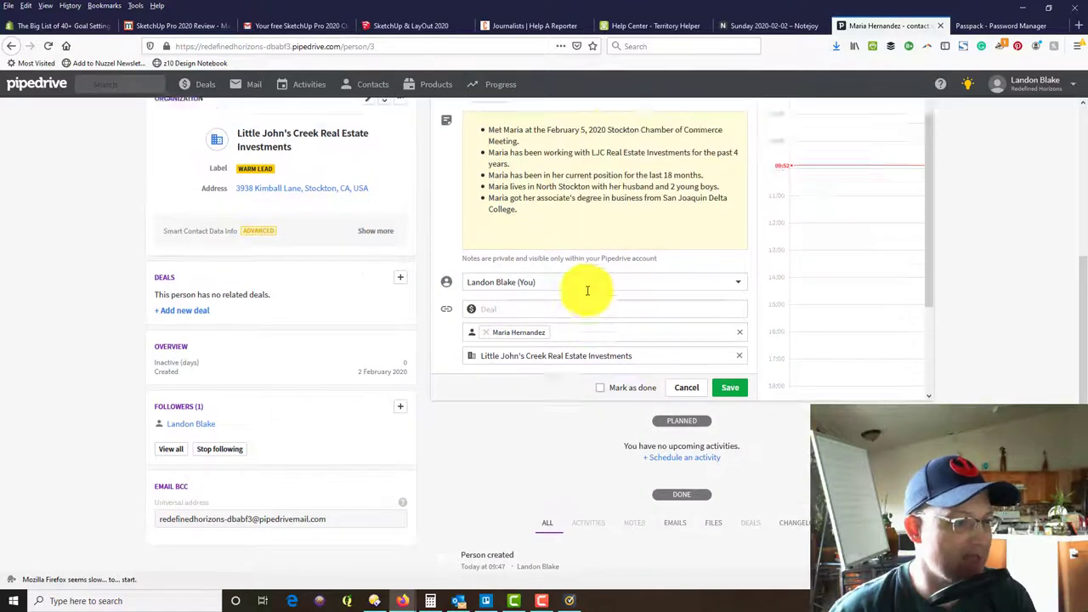
scroll(587, 292, up, 2)
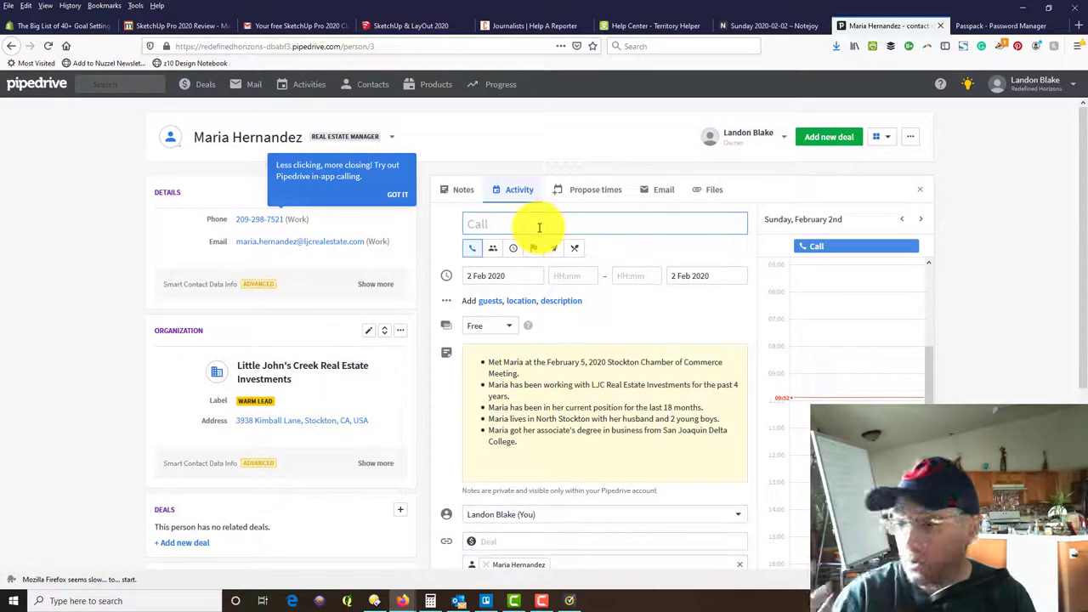
scroll(539, 228, down, 2)
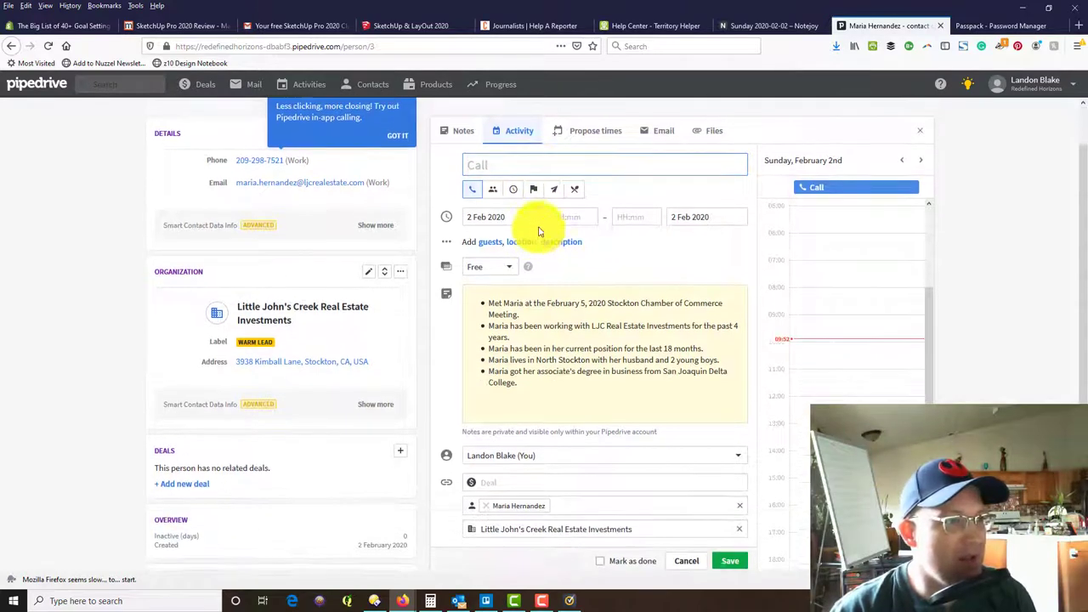
scroll(562, 226, up, 2)
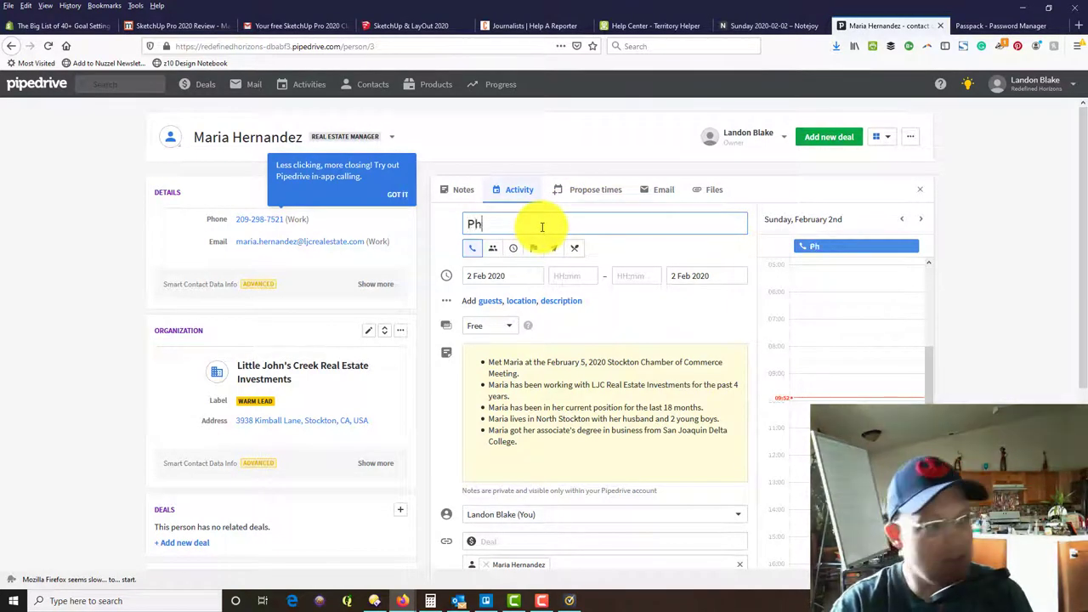
key(BackSpace)
key(BackSpace)
text(Call)
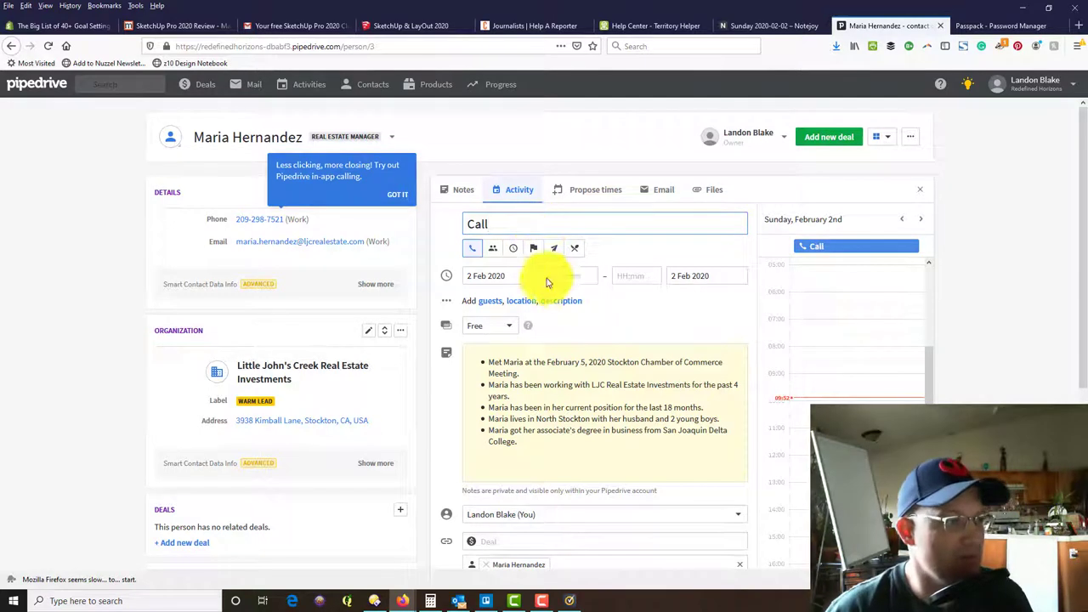
click(517, 278)
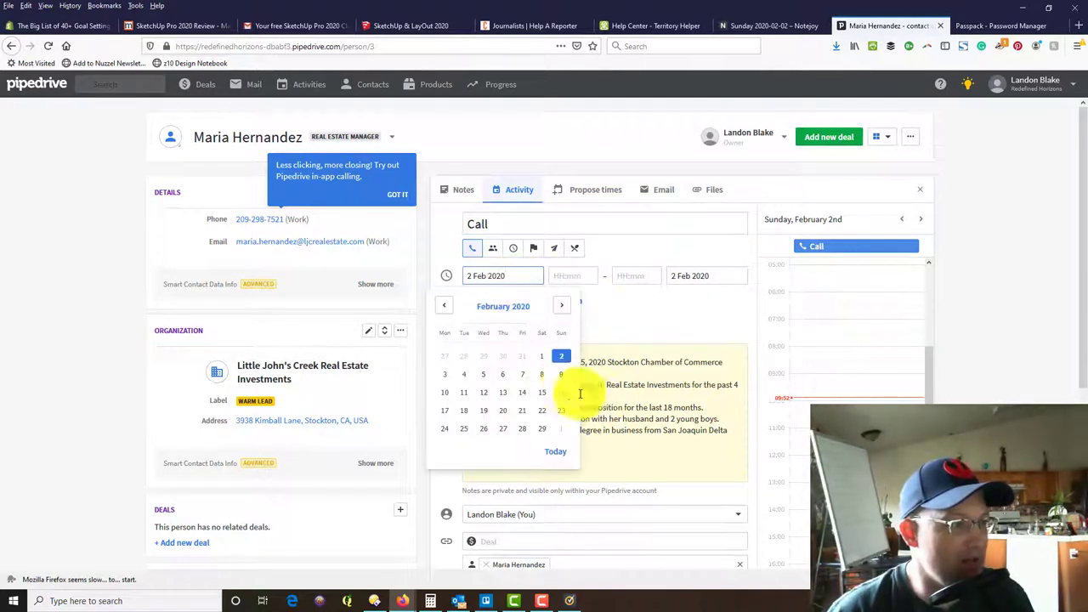
click(519, 362)
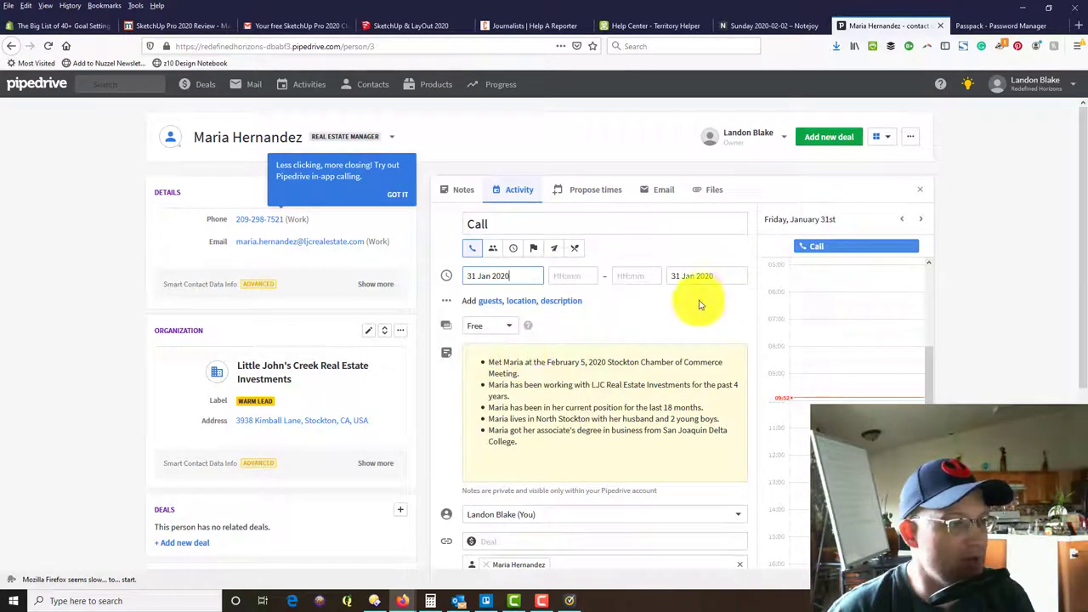
click(587, 275)
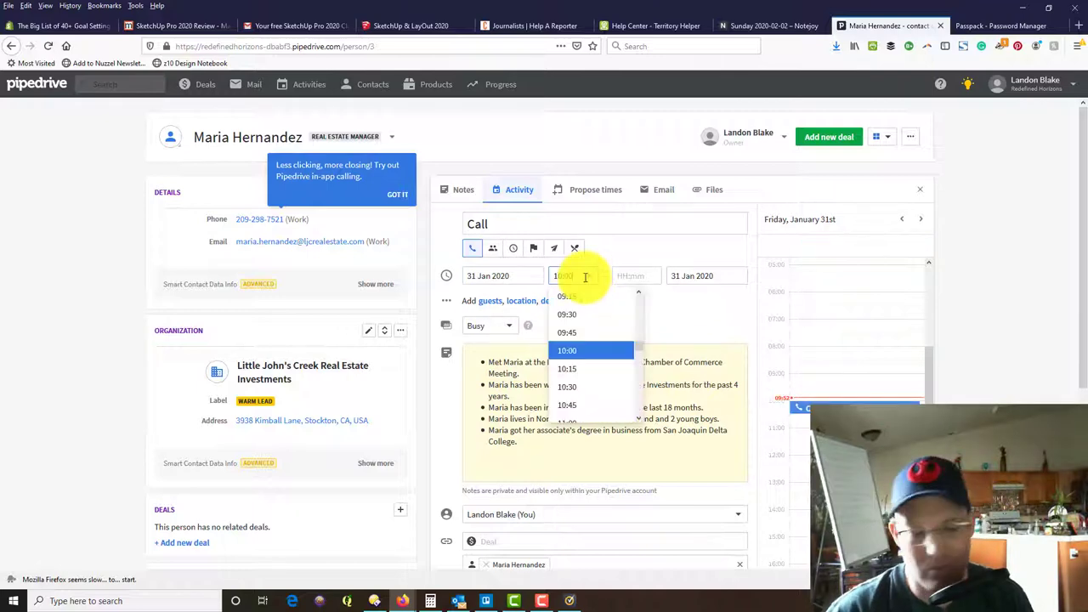
click(627, 275)
click(705, 306)
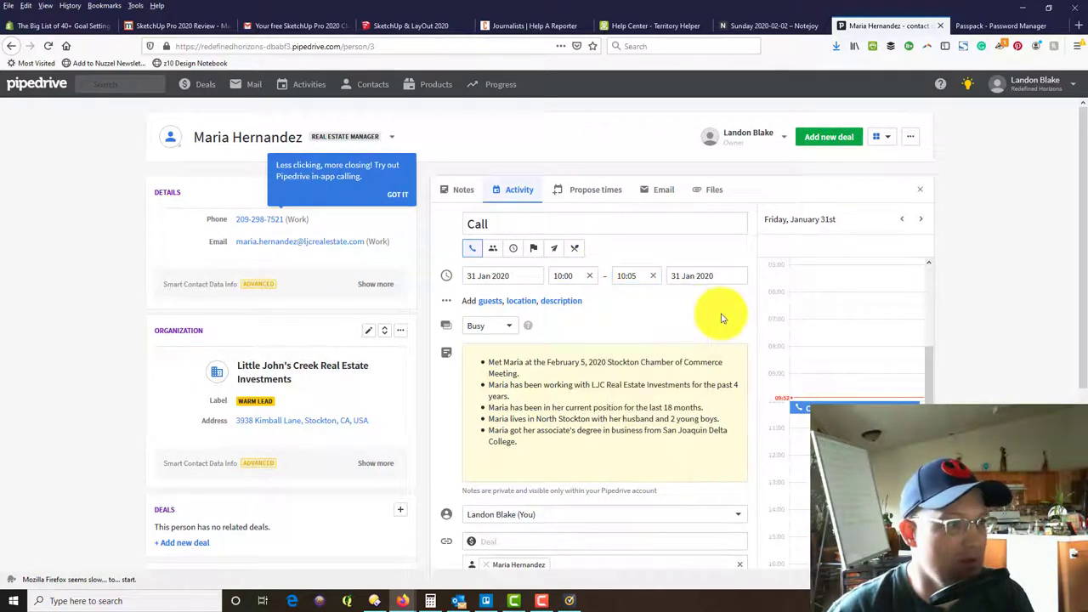
Save the call with its five-bullet notes and mark it as done.
scroll(721, 316, down, 3)
scroll(626, 238, up, 3)
scroll(632, 309, down, 1)
scroll(515, 204, up, 1)
scroll(632, 309, down, 3)
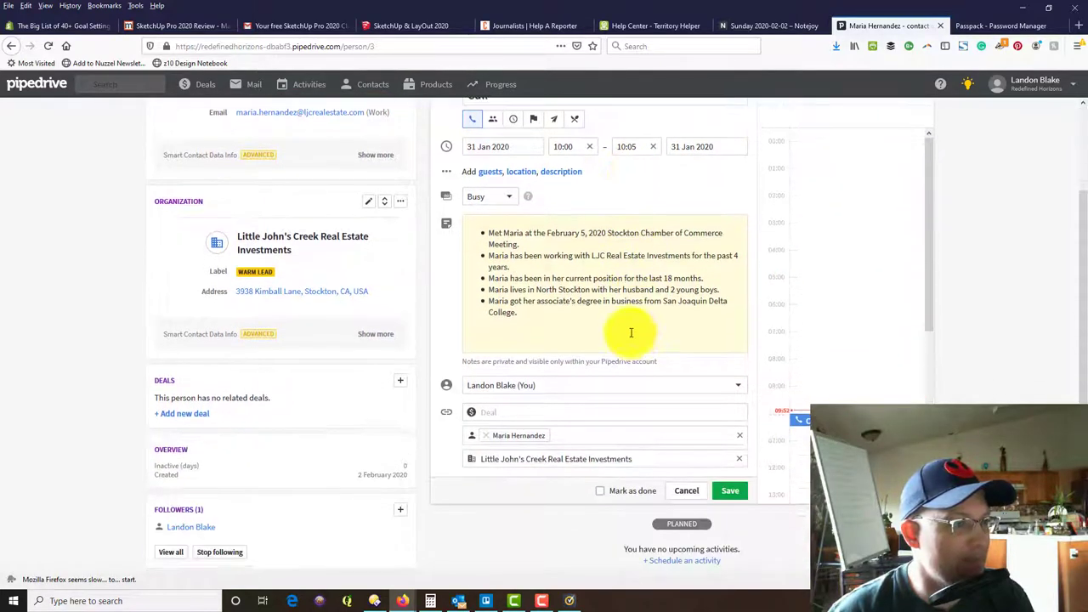
click(632, 328)
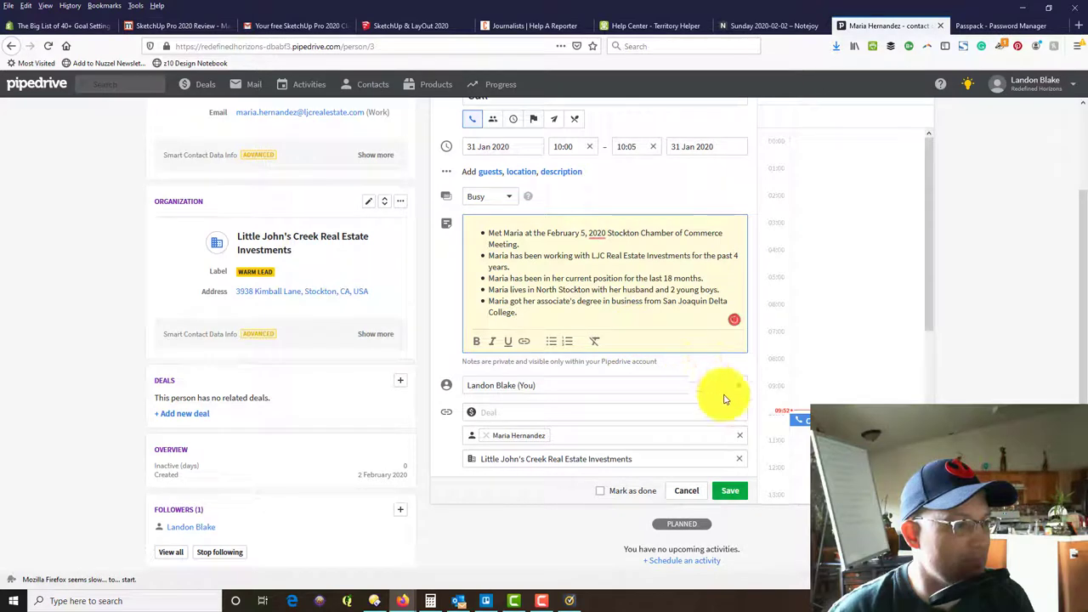
scroll(637, 401, up, 2)
scroll(629, 422, down, 1)
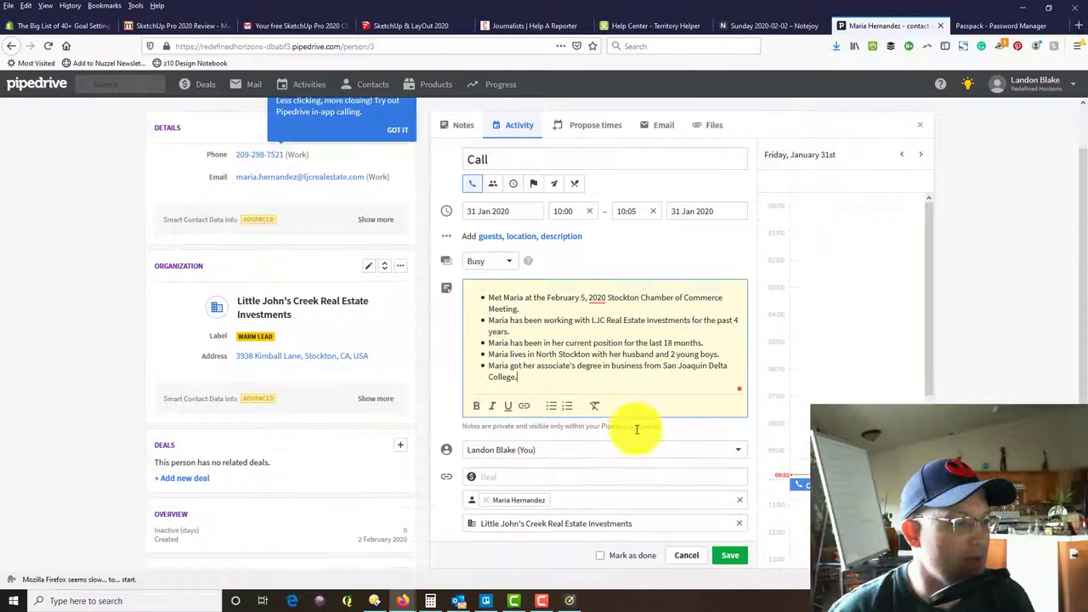
click(731, 557)
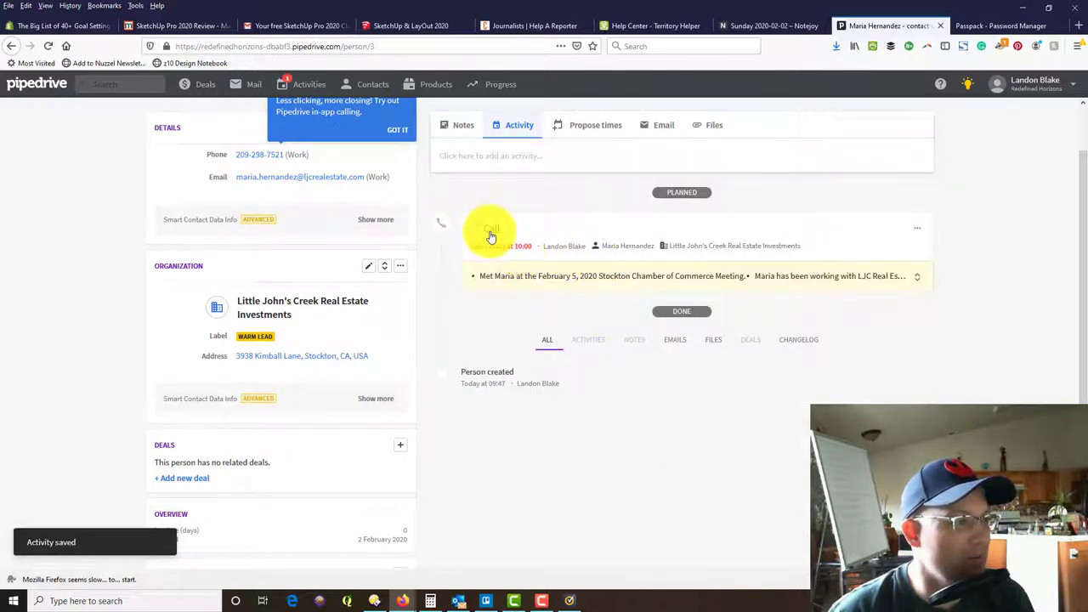
click(917, 231)
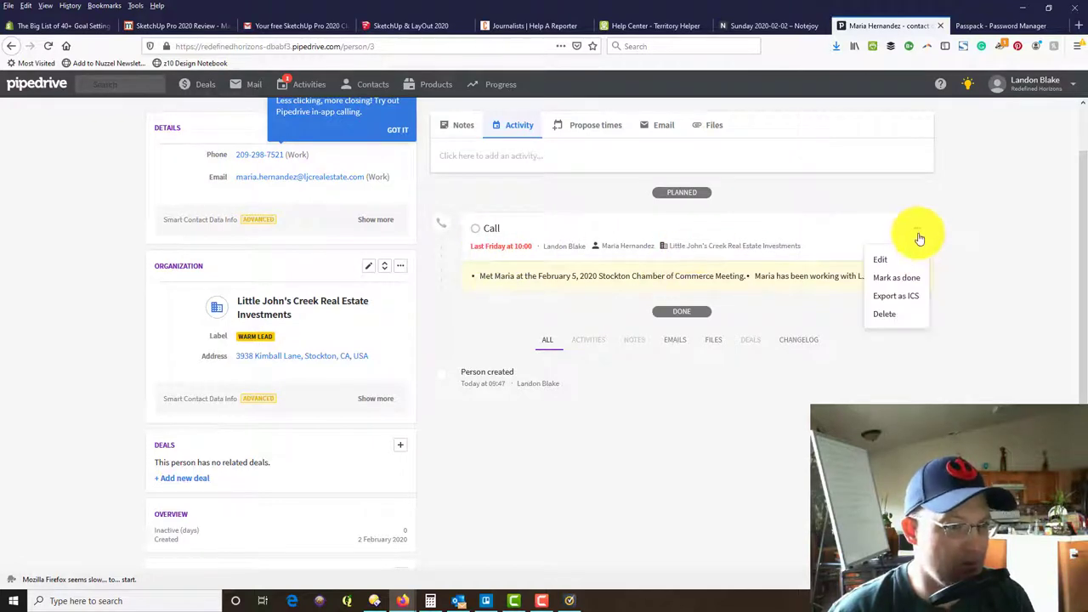
click(907, 279)
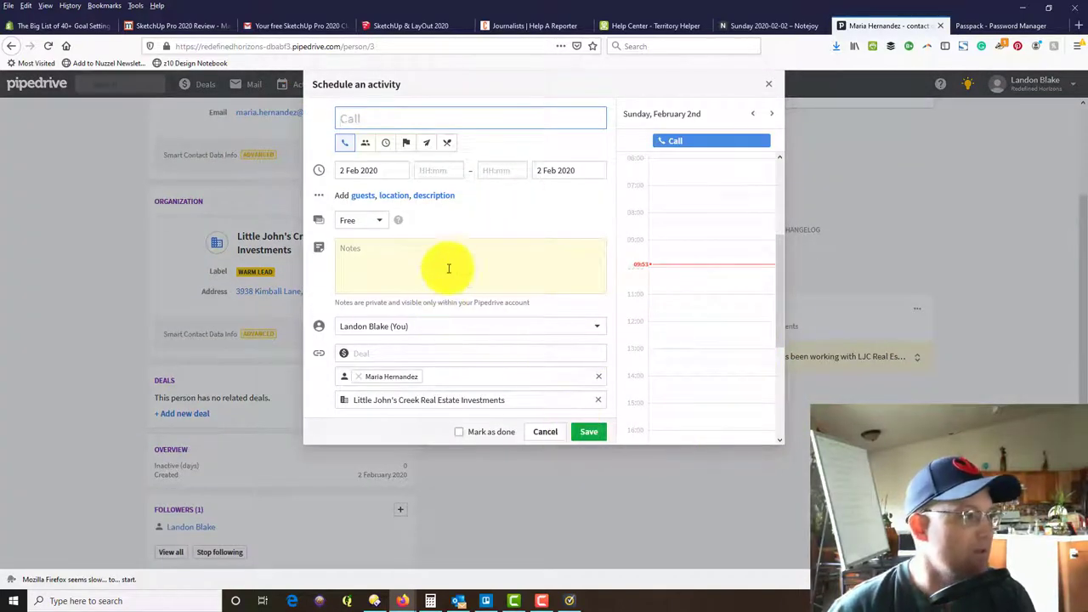
Write the follow-up note about the Chamber of Commerce introduction, her travel, and Stockton-area projects.
click(449, 268)
text(- Fo)
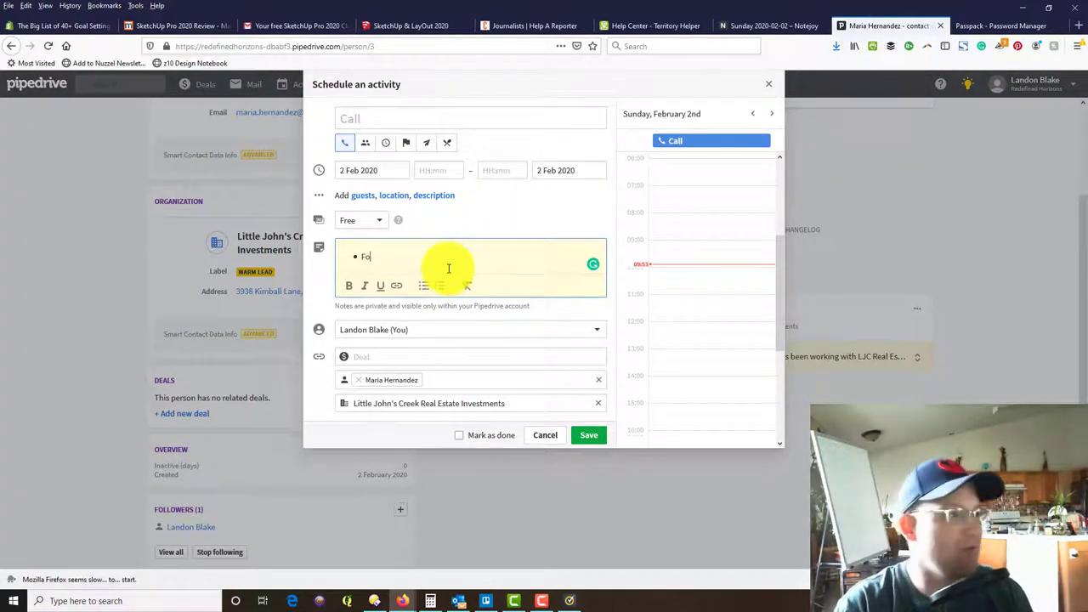
text(llowed up on int)
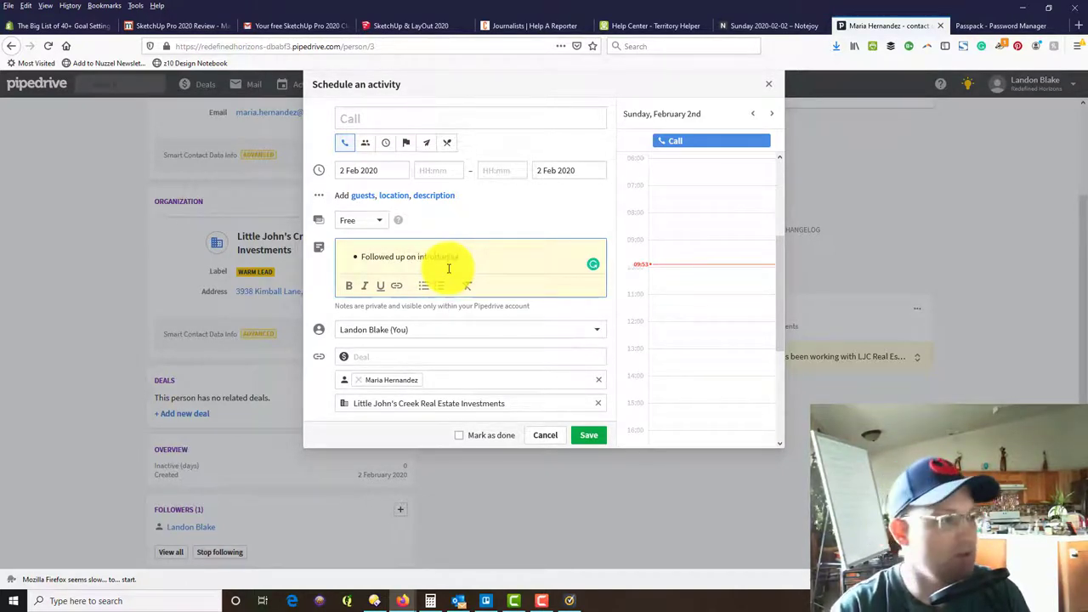
text(ockton Chamber of Comm)
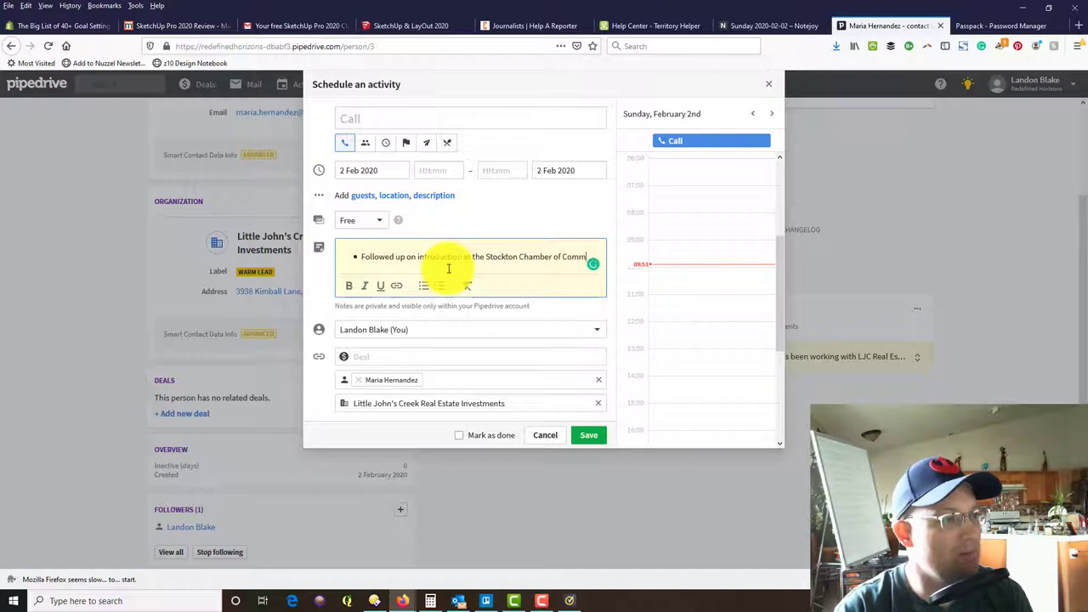
text(erce Meeting.)
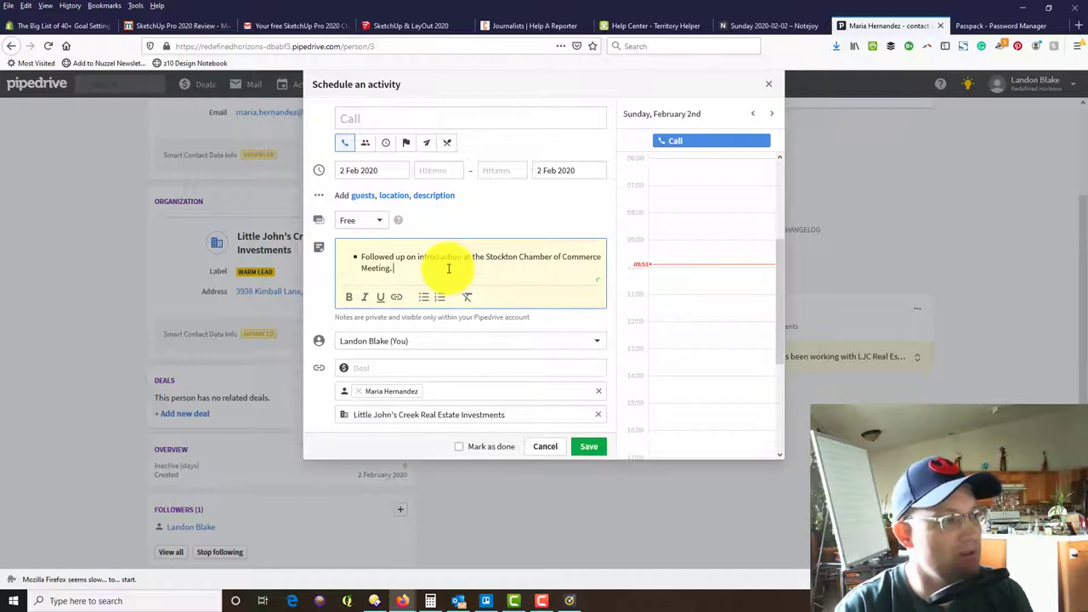
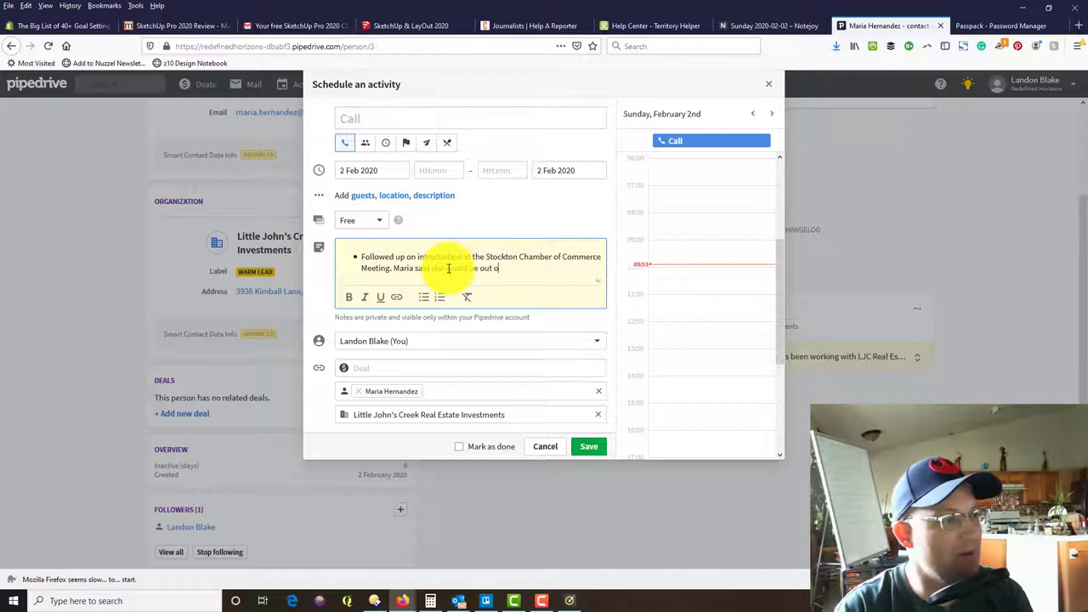
text(f town the first week of Fe)
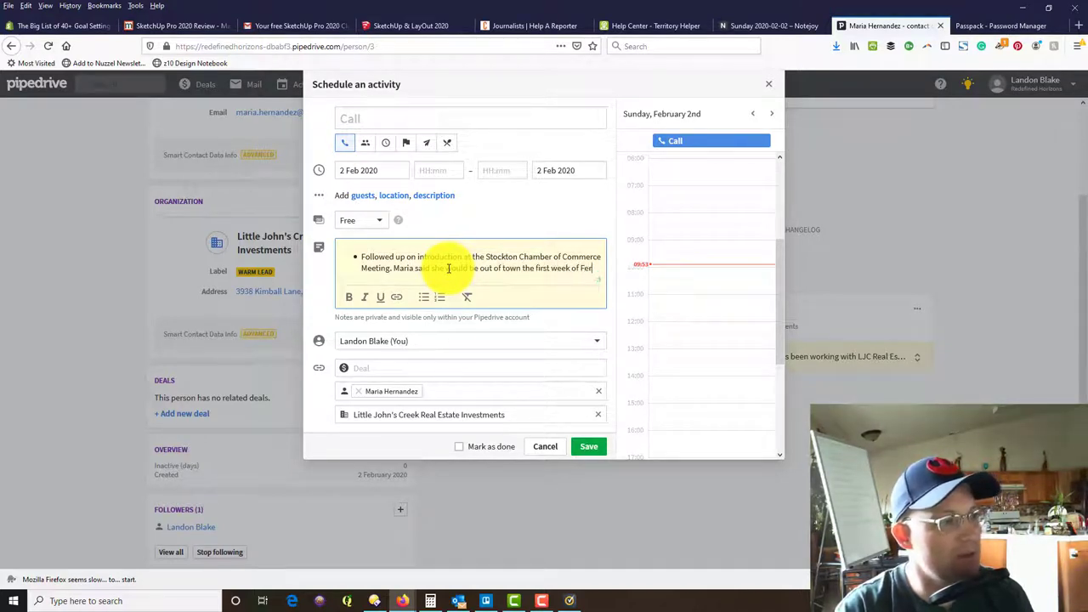
text(bruaer)
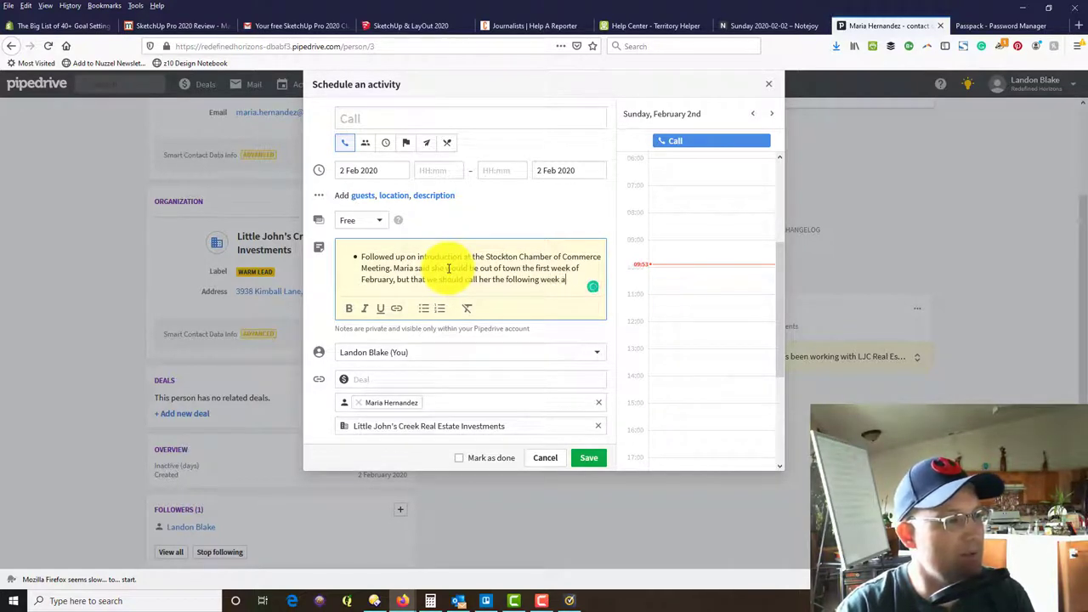
text(ort lunch meeting to discuss upcoming p)
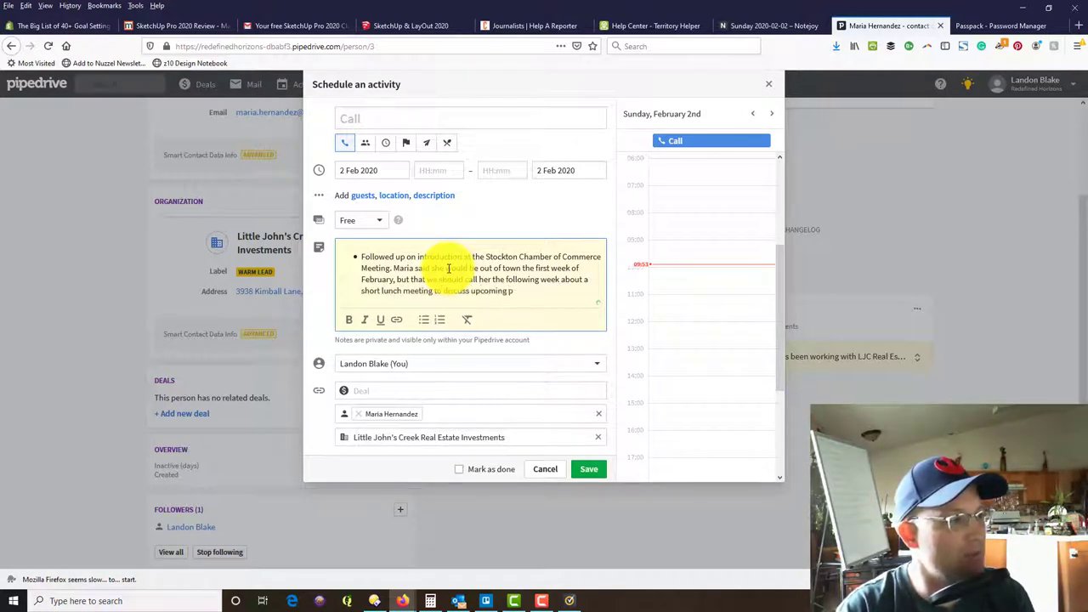
text(rojects in the Stock)
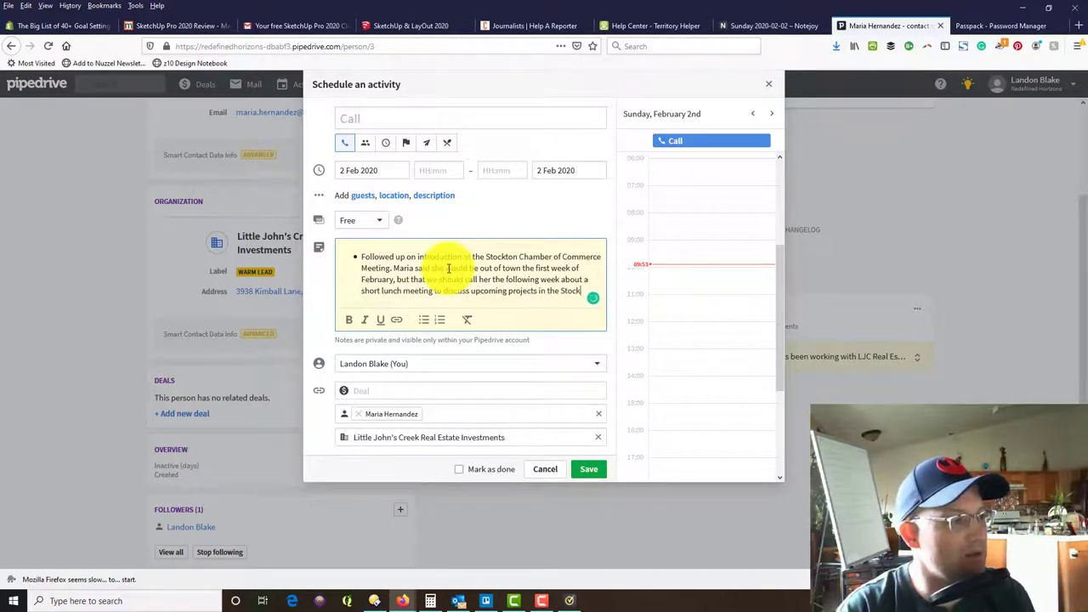
text(ton Area.)
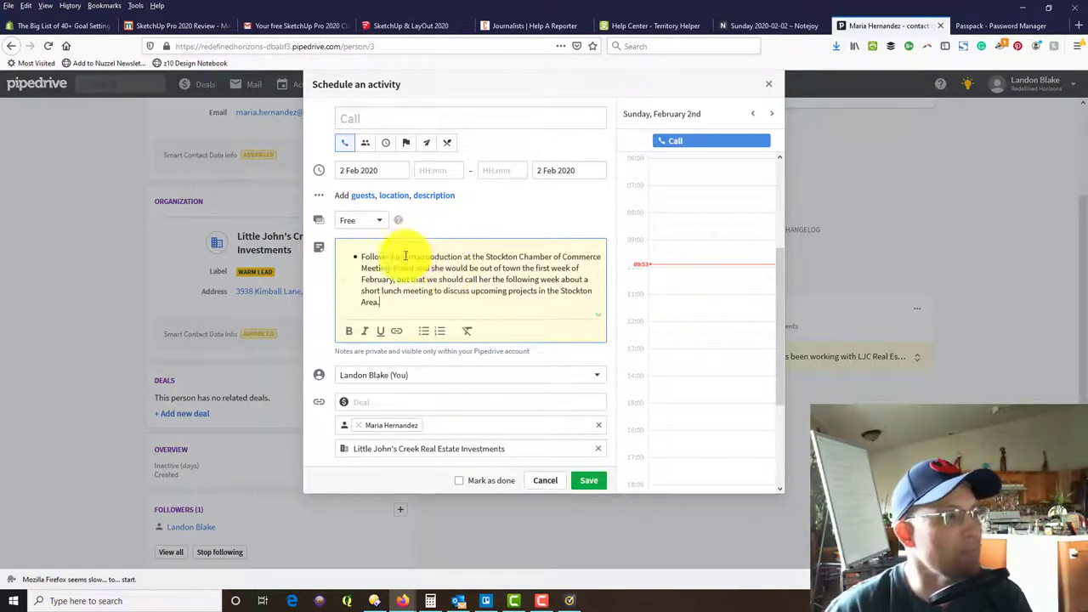
Save the follow-up call and review both calls in the contact's timeline.
click(590, 481)
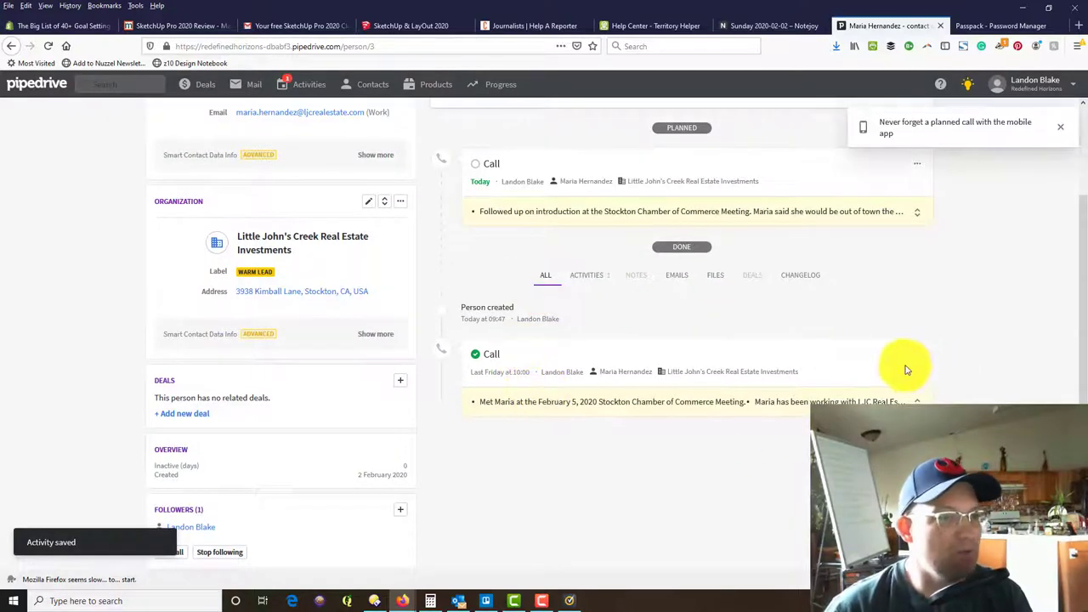
scroll(602, 304, down, 1)
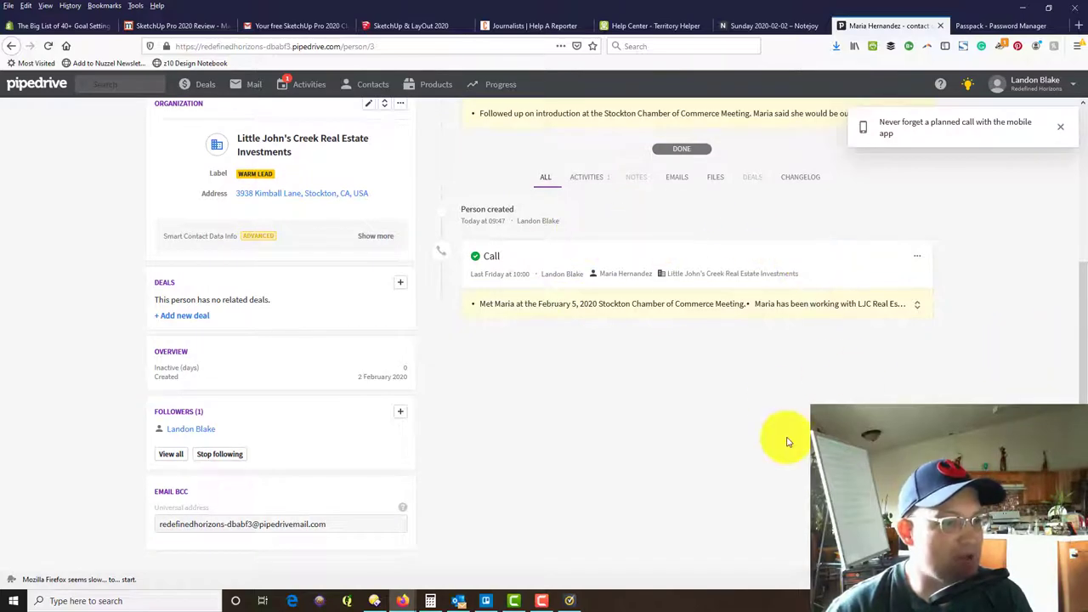
scroll(819, 362, up, 3)
scroll(813, 406, down, 1)
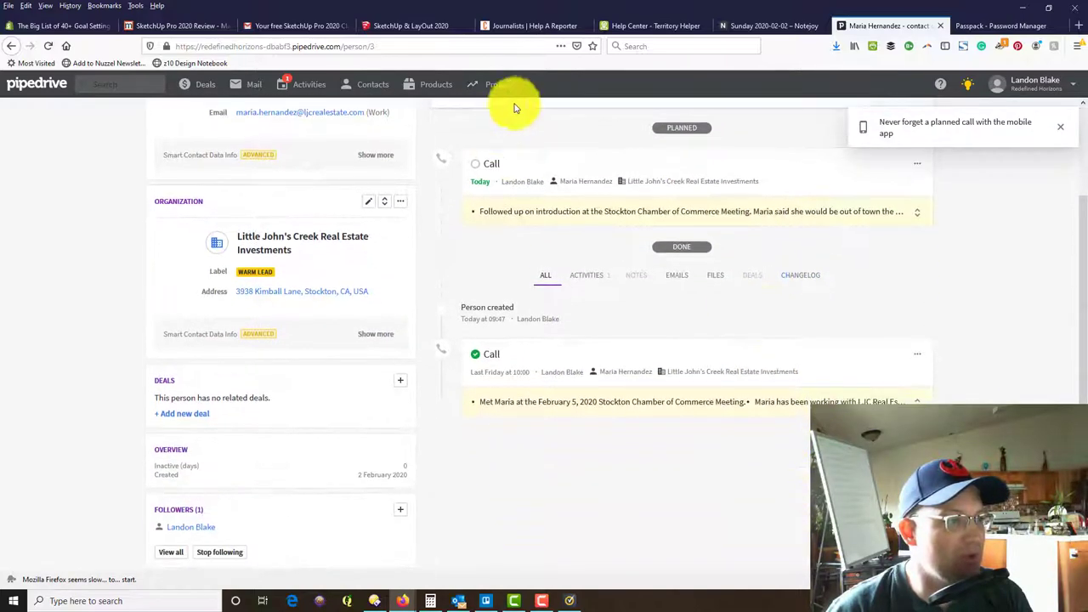
scroll(748, 451, up, 2)
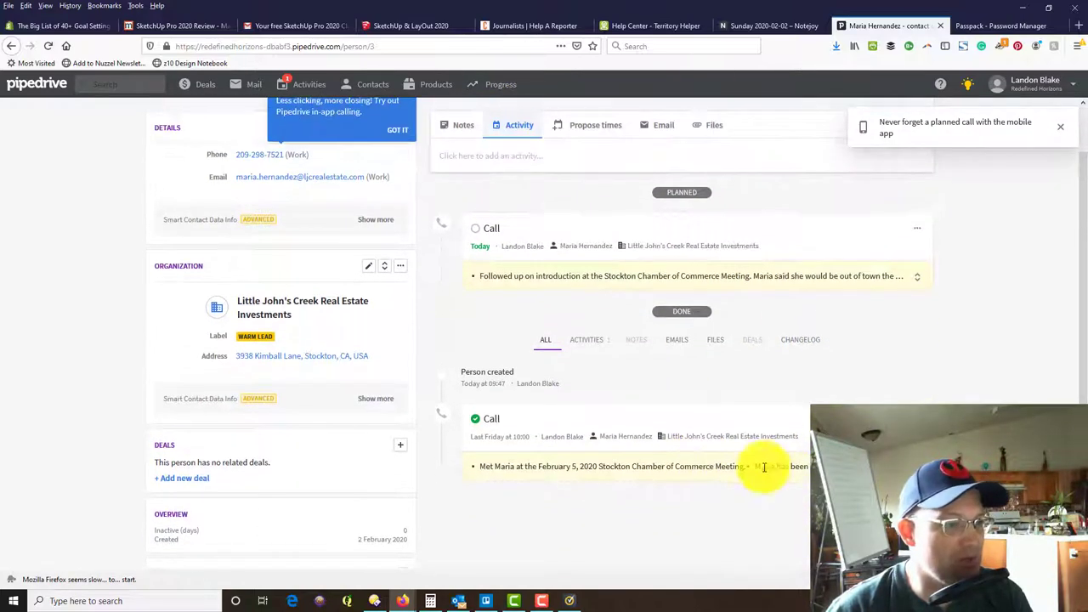
scroll(760, 467, down, 2)
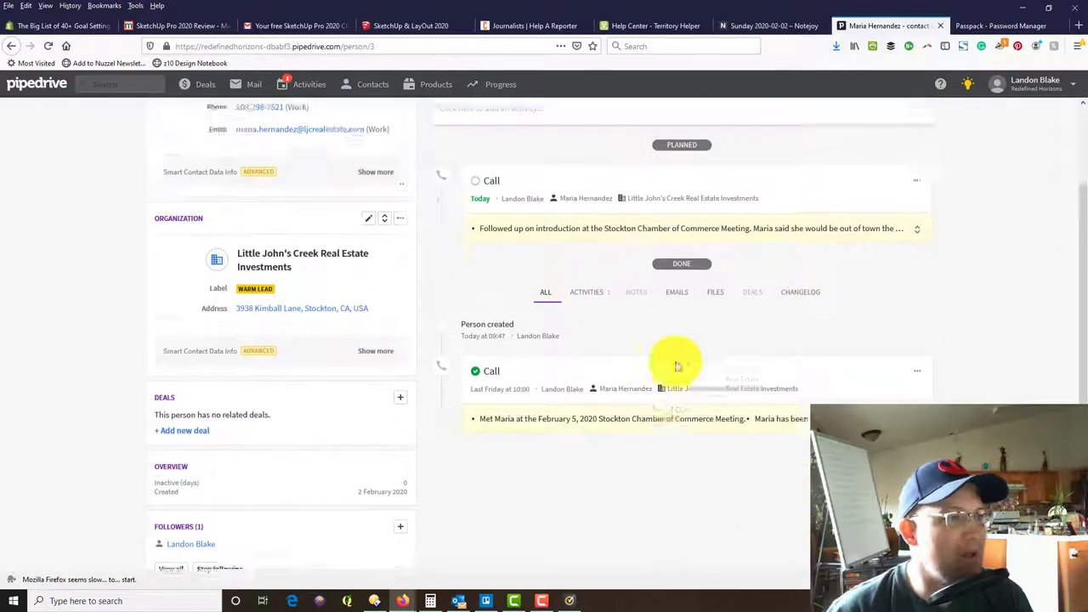
scroll(671, 366, up, 3)
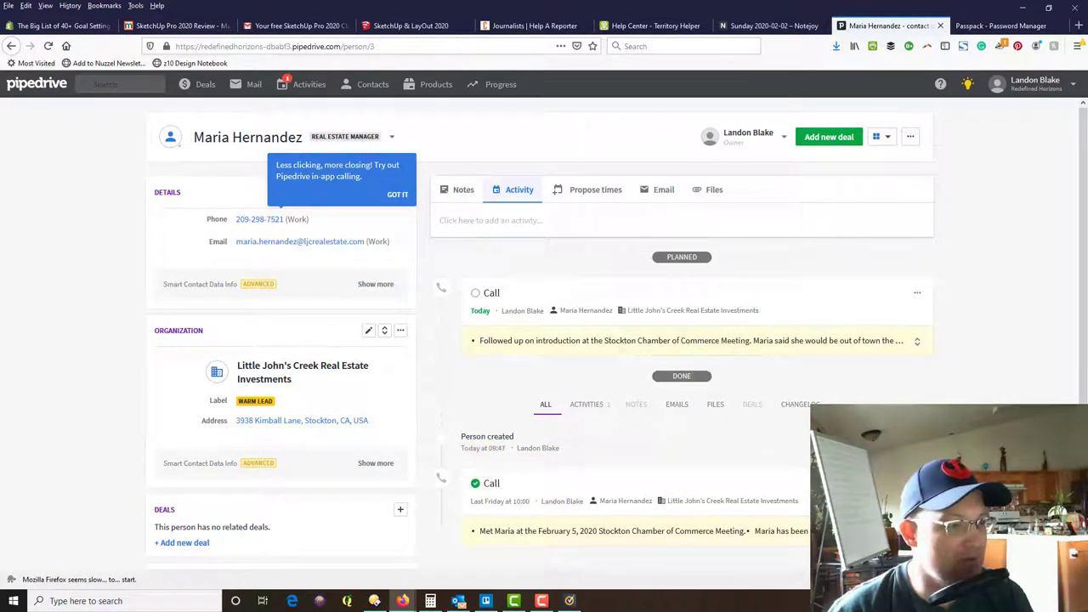
Rename last Friday's completed call to Introduction At Event and save it.
click(878, 398)
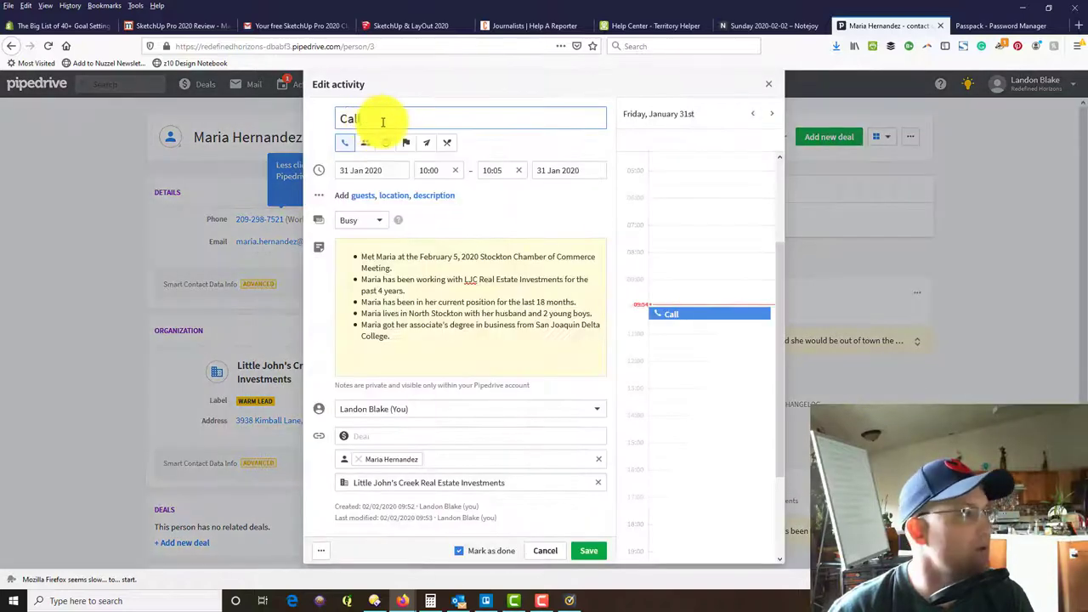
drag(382, 119, 301, 115)
text(Introduction)
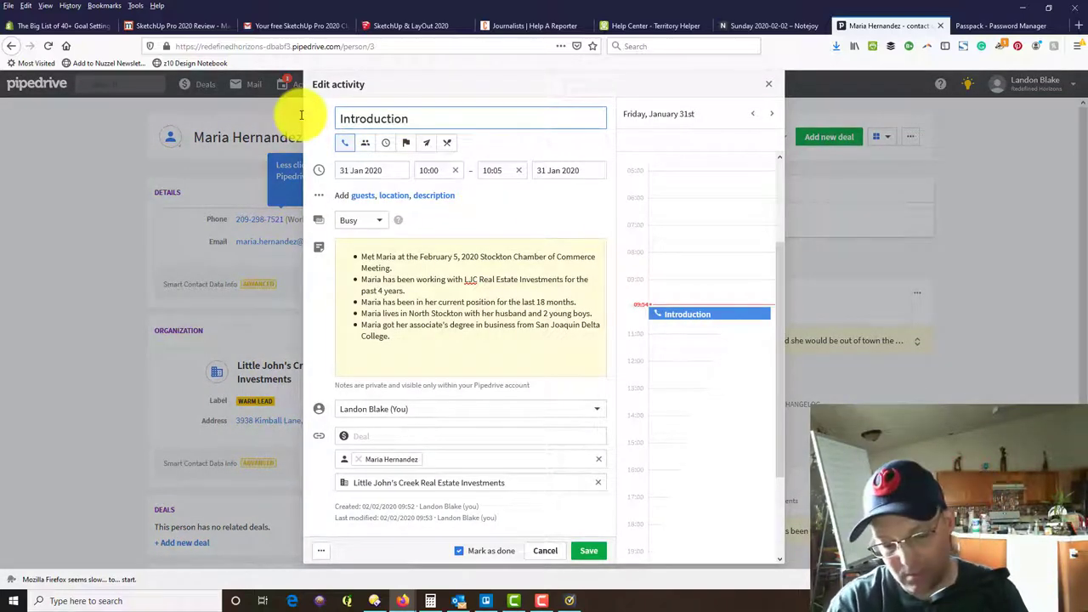
text( At Event)
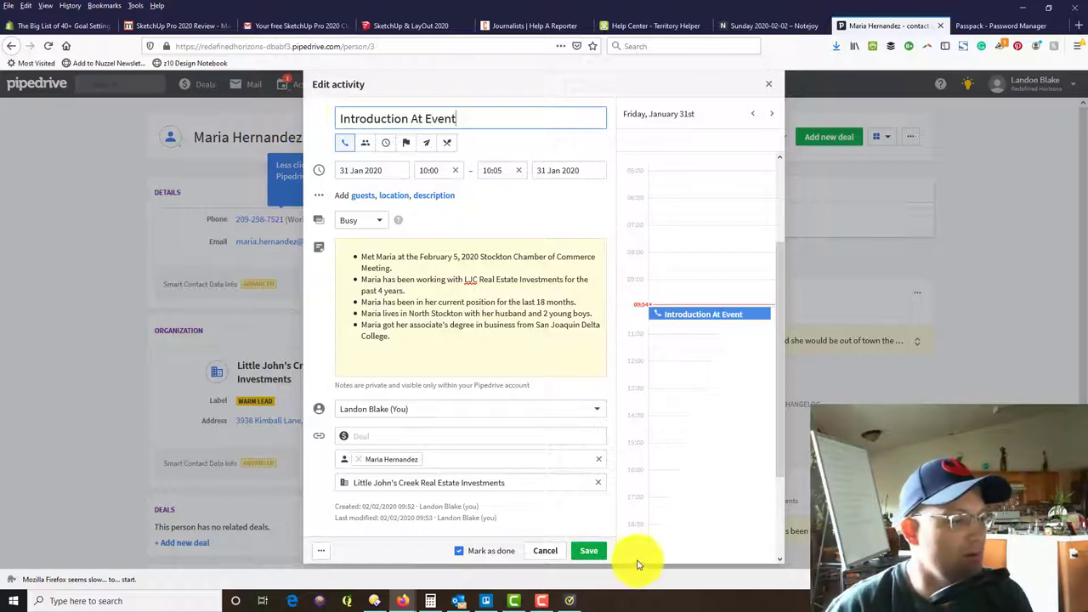
click(586, 552)
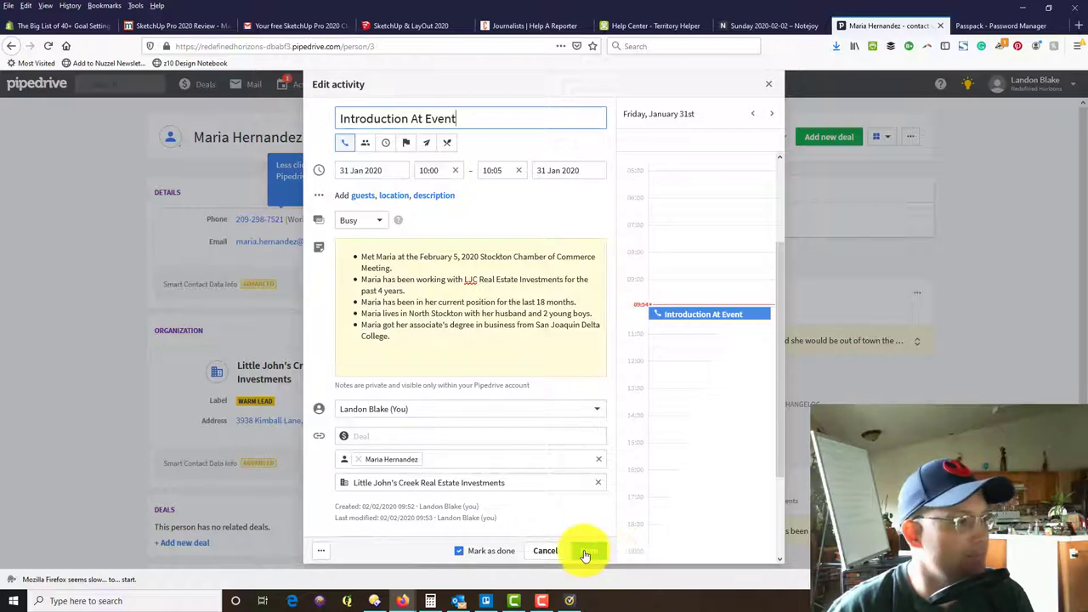
Mark today's planned Call as done and decline scheduling another activity.
scroll(843, 260, down, 3)
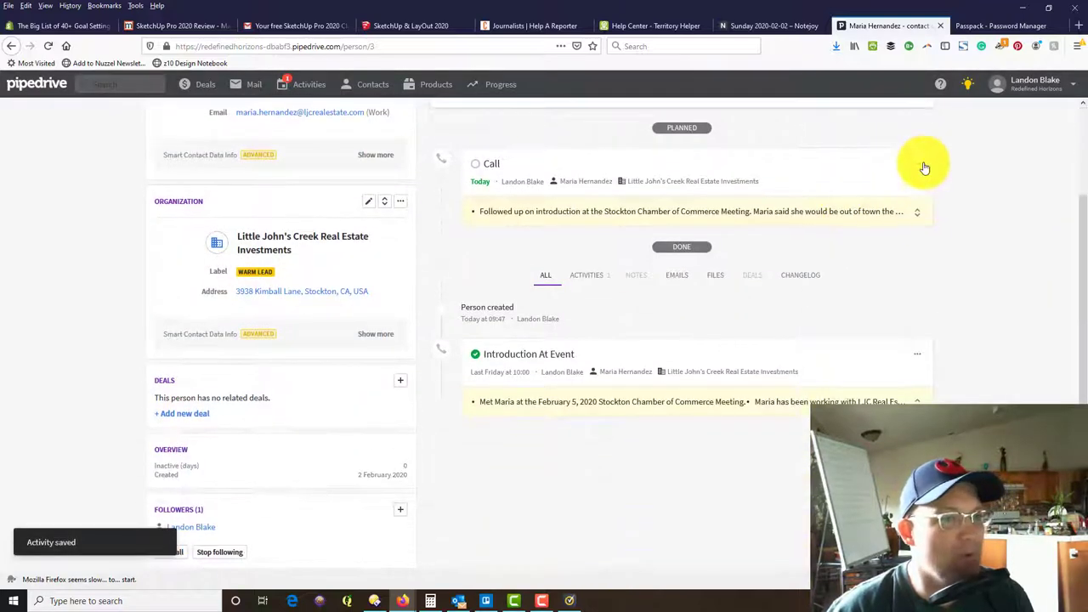
click(918, 164)
click(903, 213)
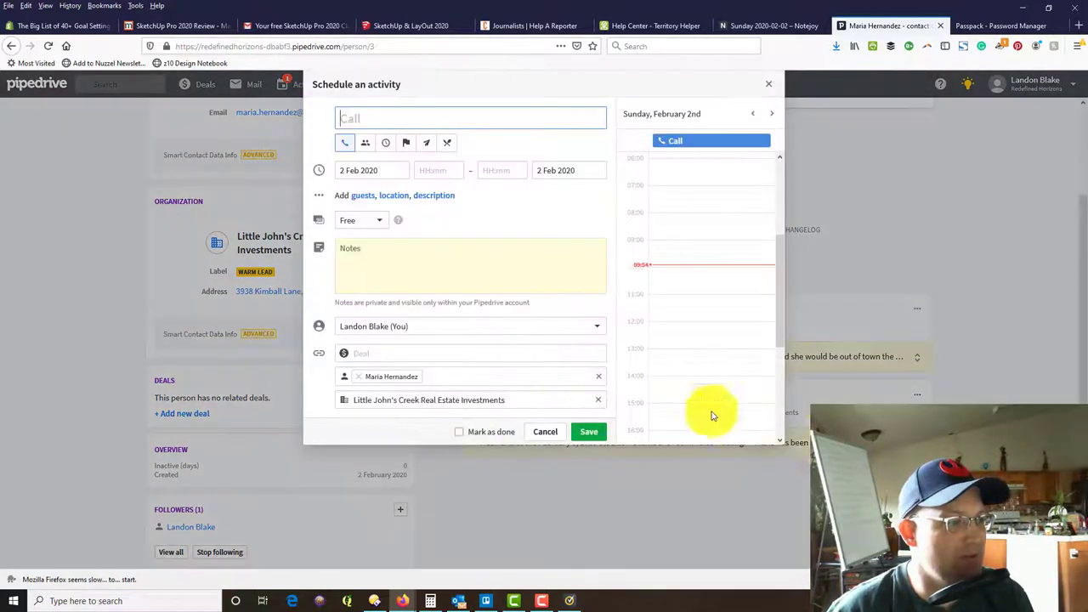
click(768, 85)
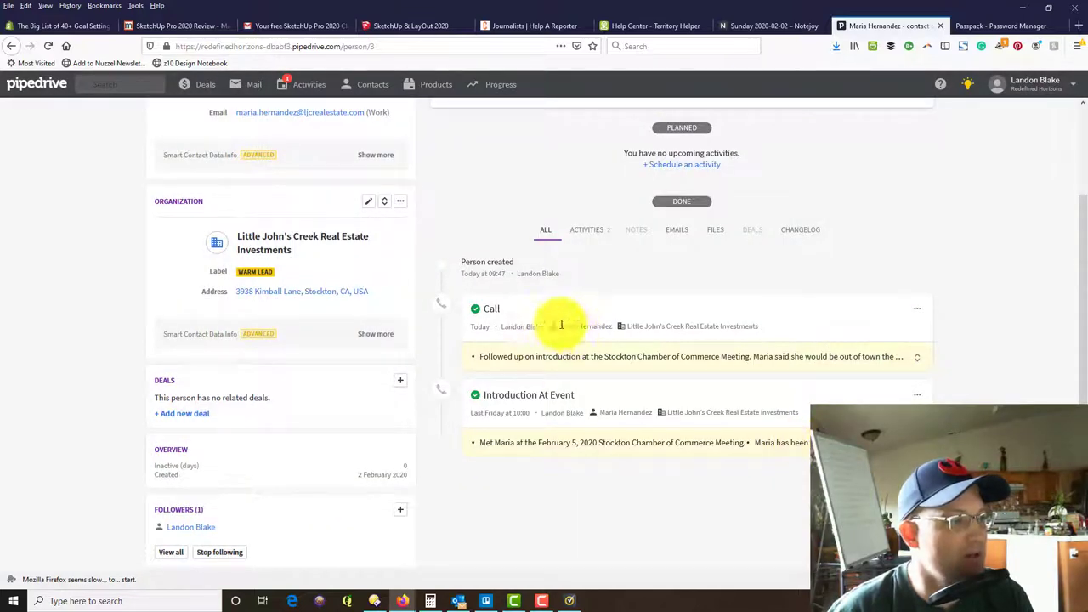
scroll(638, 315, up, 2)
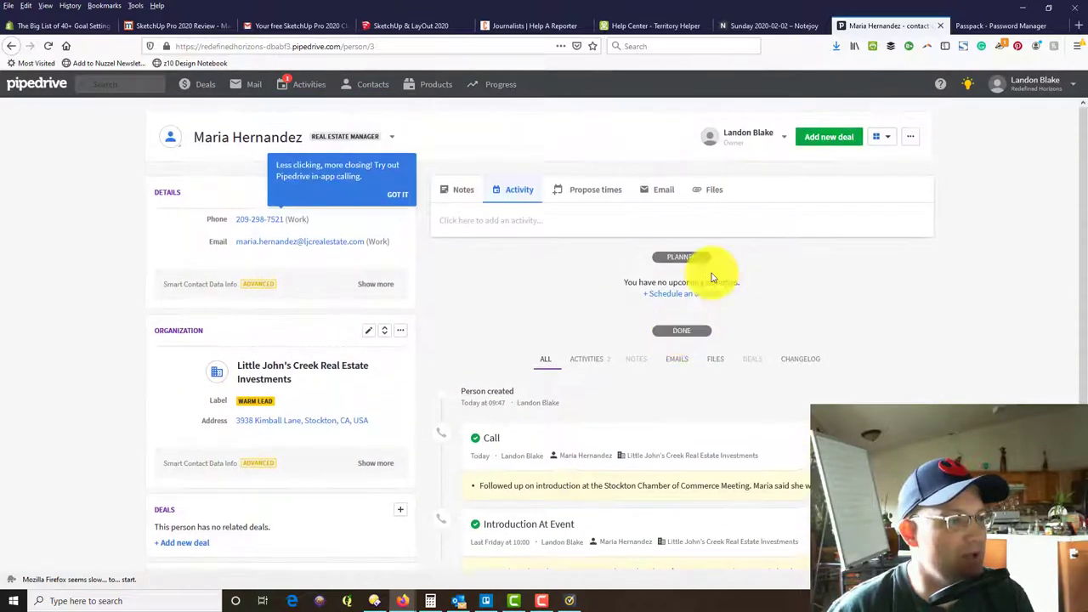
Start a new activity for the contact dated 12 February 2020.
click(700, 296)
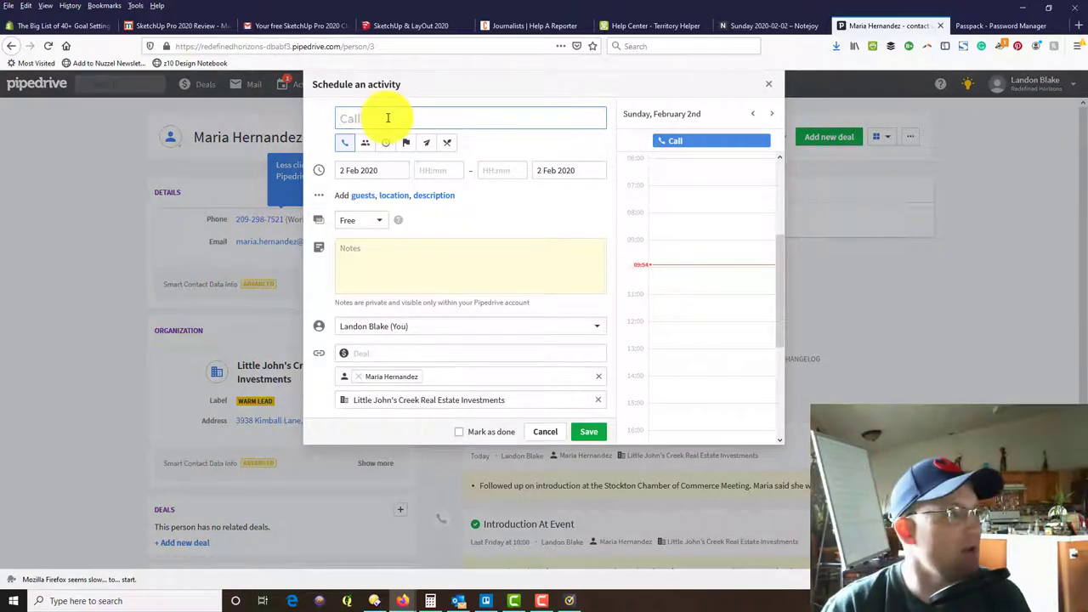
click(395, 170)
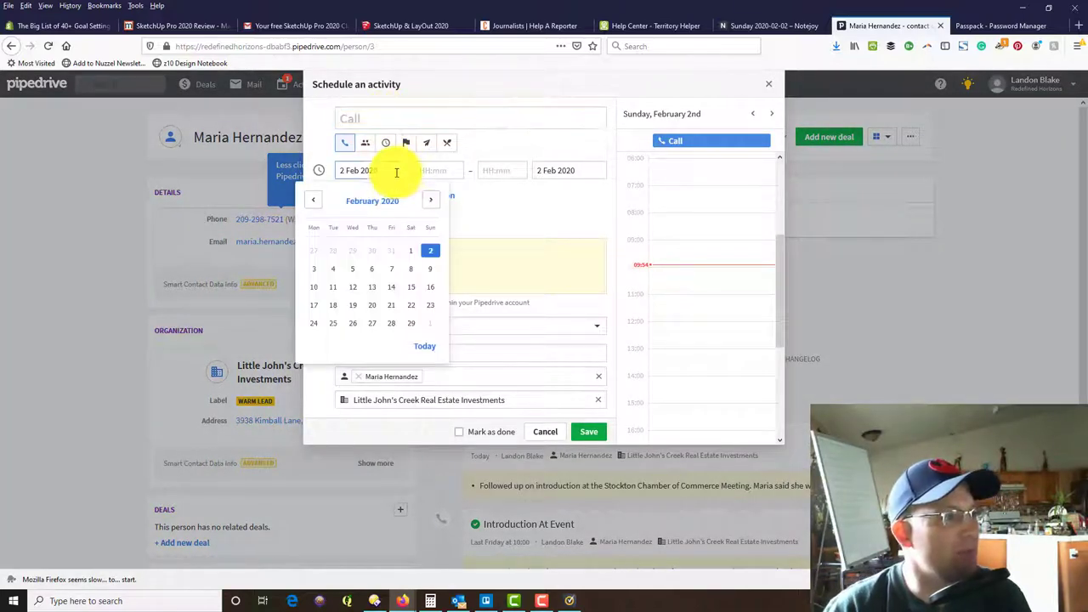
click(355, 287)
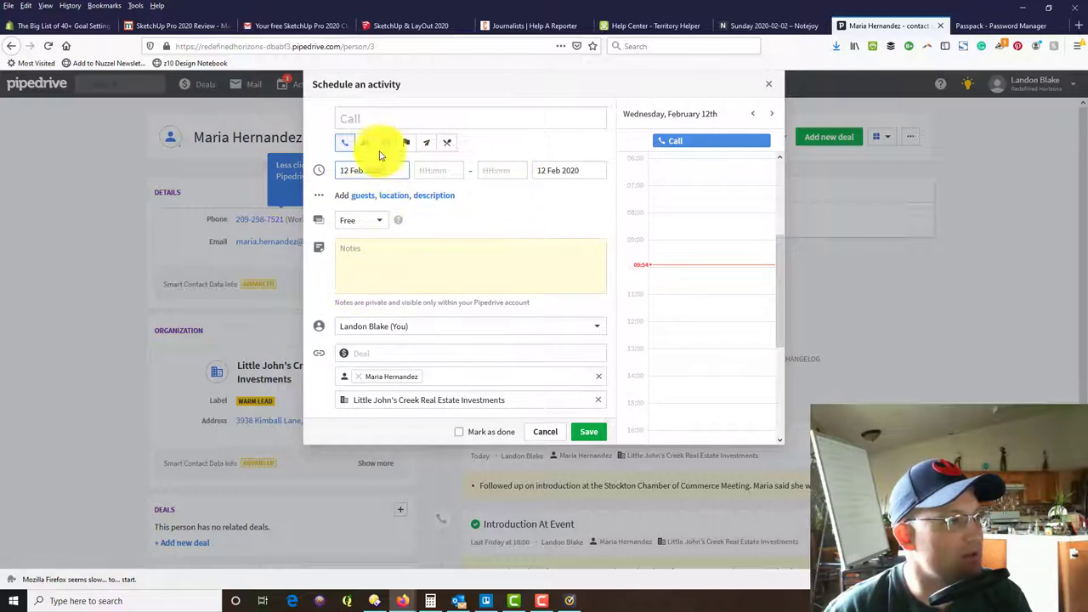
click(365, 115)
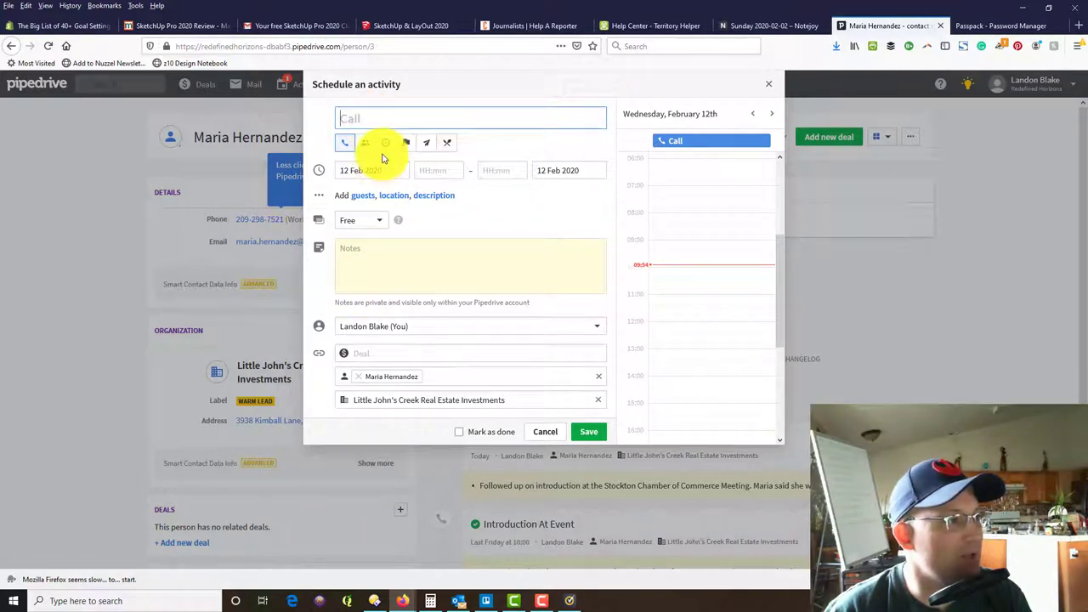
Add a bulleted note about calling the contact on a lunch-meeting request.
click(393, 259)
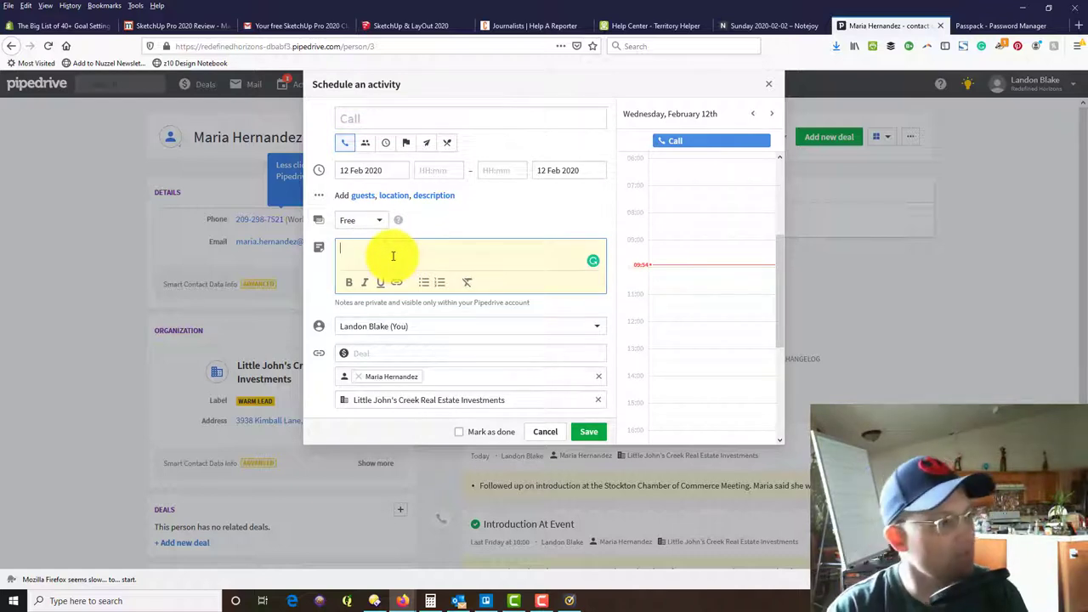
click(423, 282)
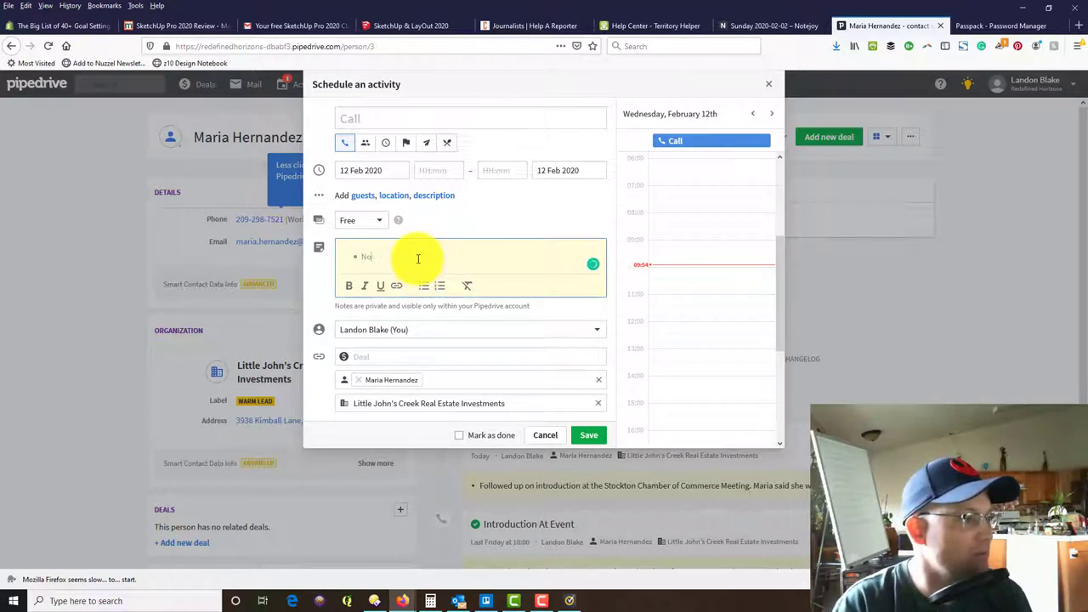
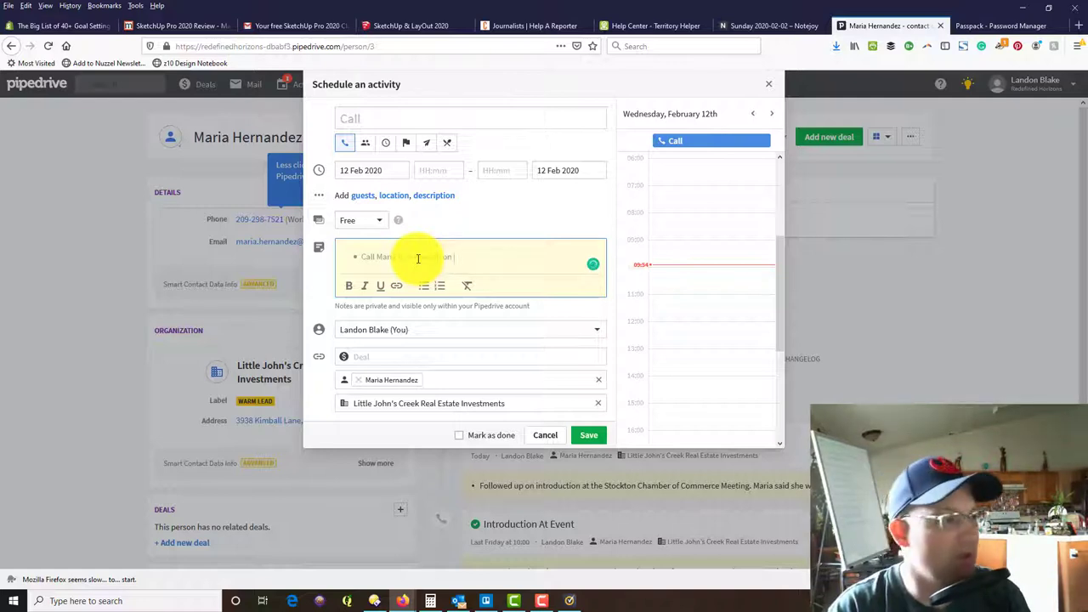
text( on a request for a lunch meeting to di)
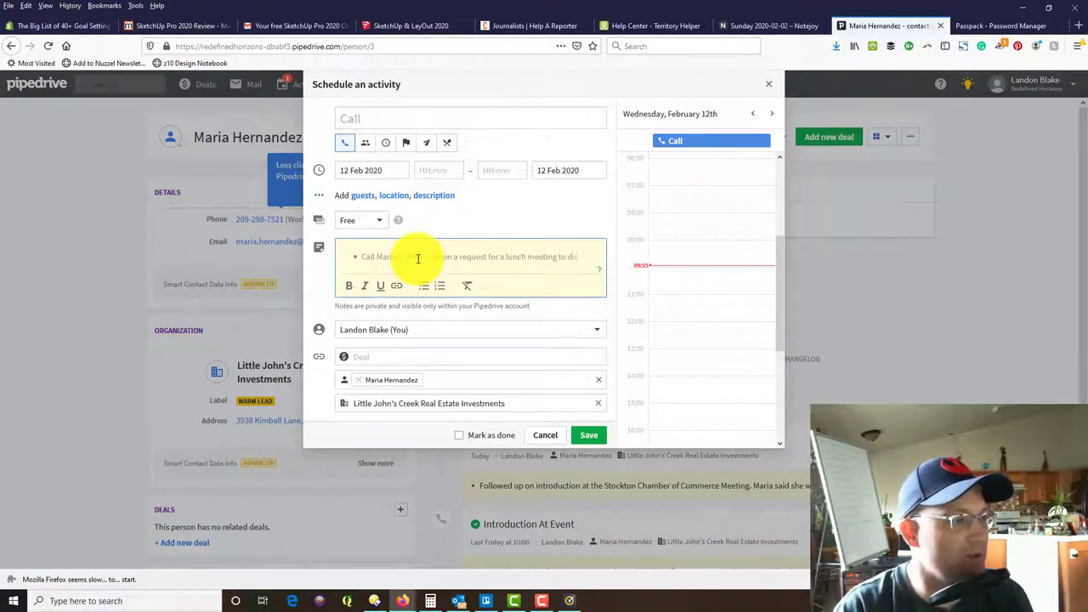
text(upcoming projects in Stockton.)
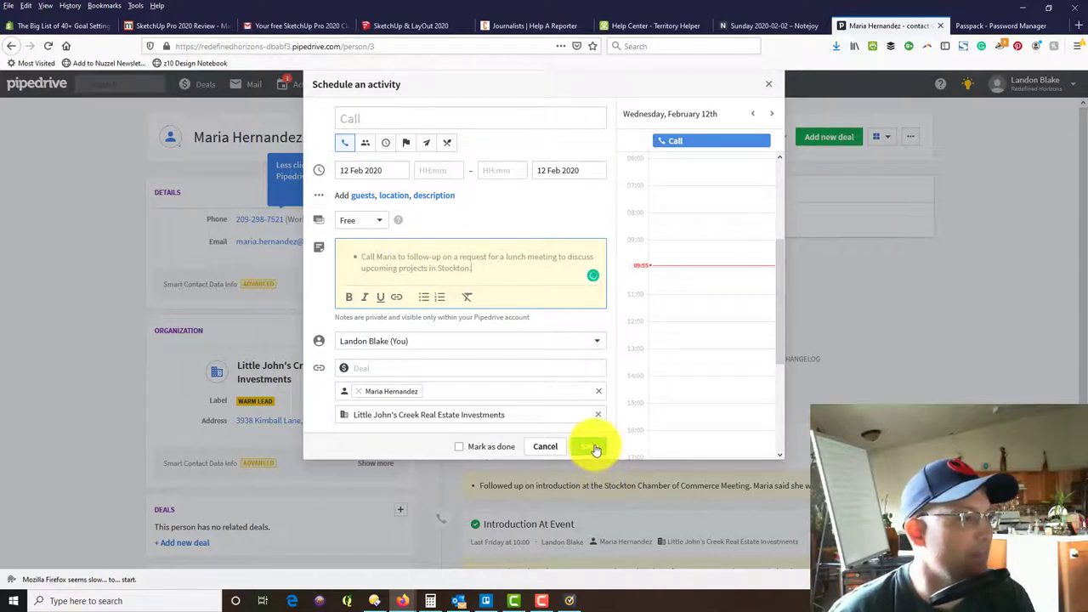
Save the 12 February call and view it in the Activities list.
click(595, 446)
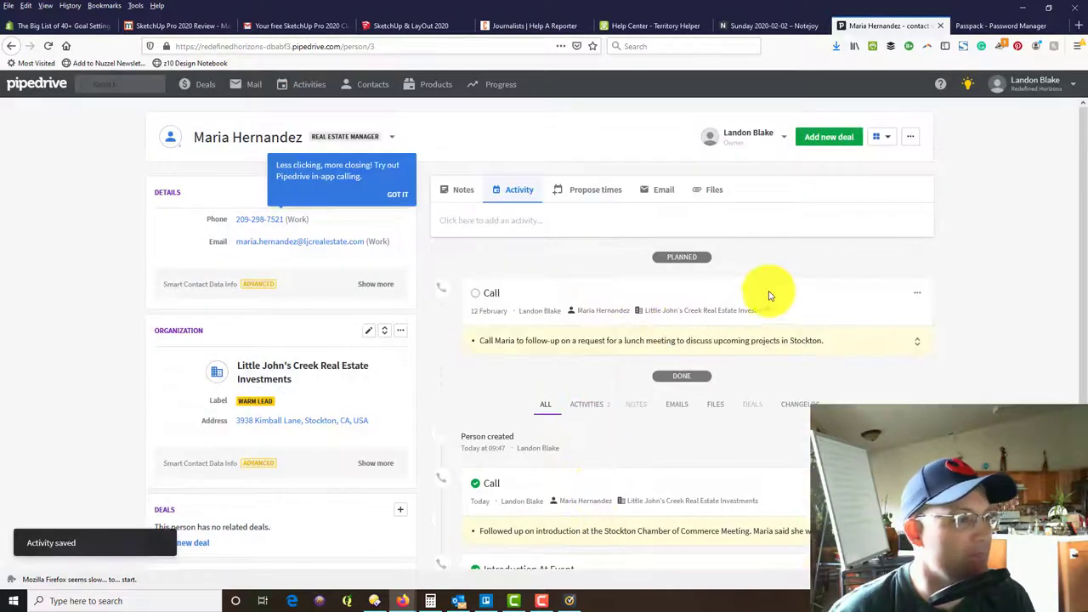
scroll(782, 309, down, 1)
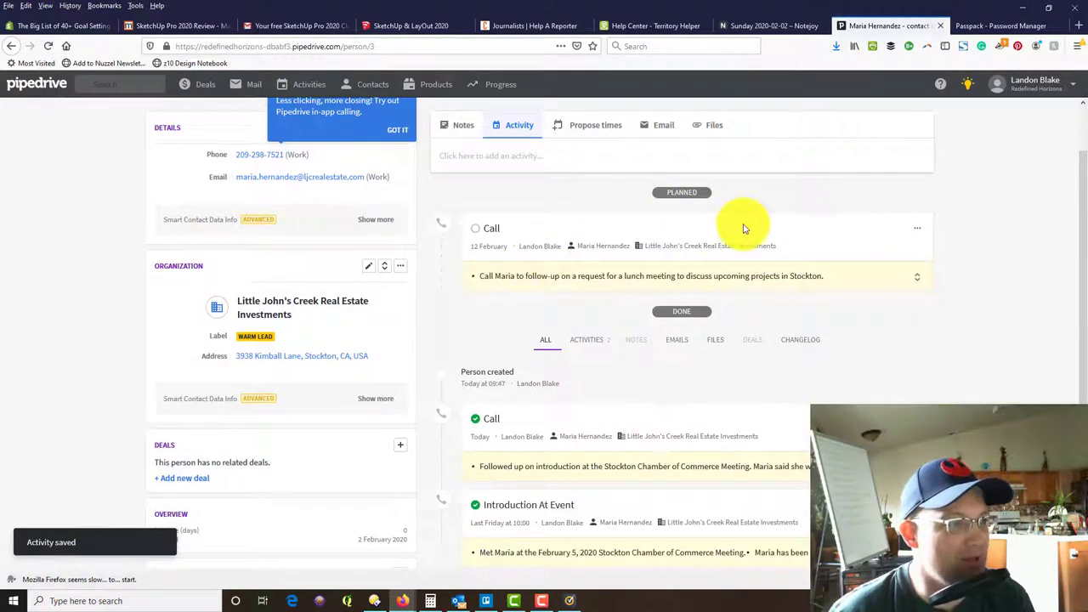
scroll(749, 365, down, 3)
scroll(748, 365, up, 4)
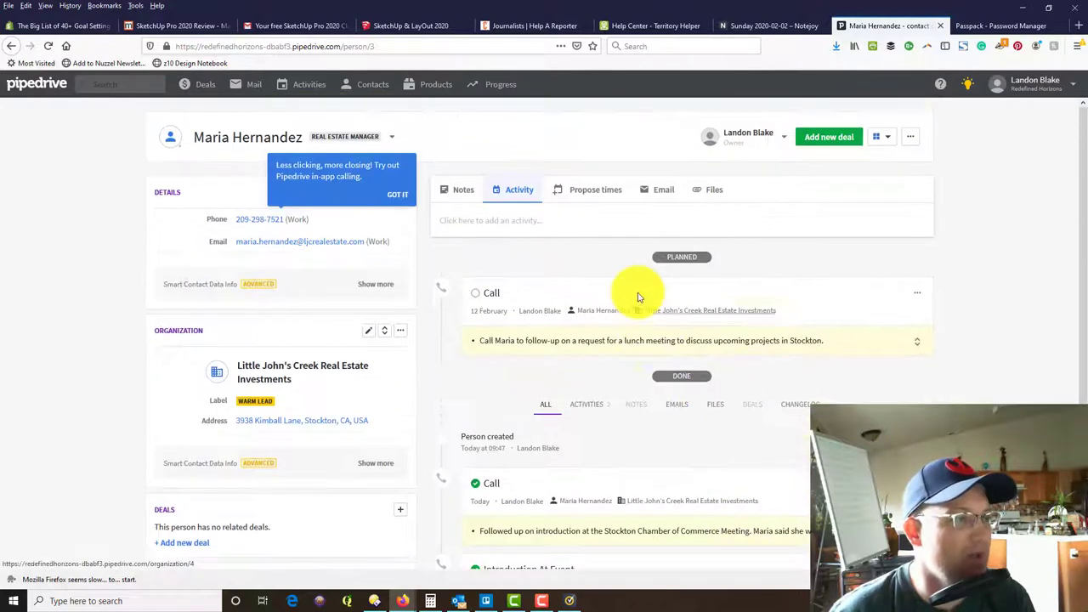
click(300, 94)
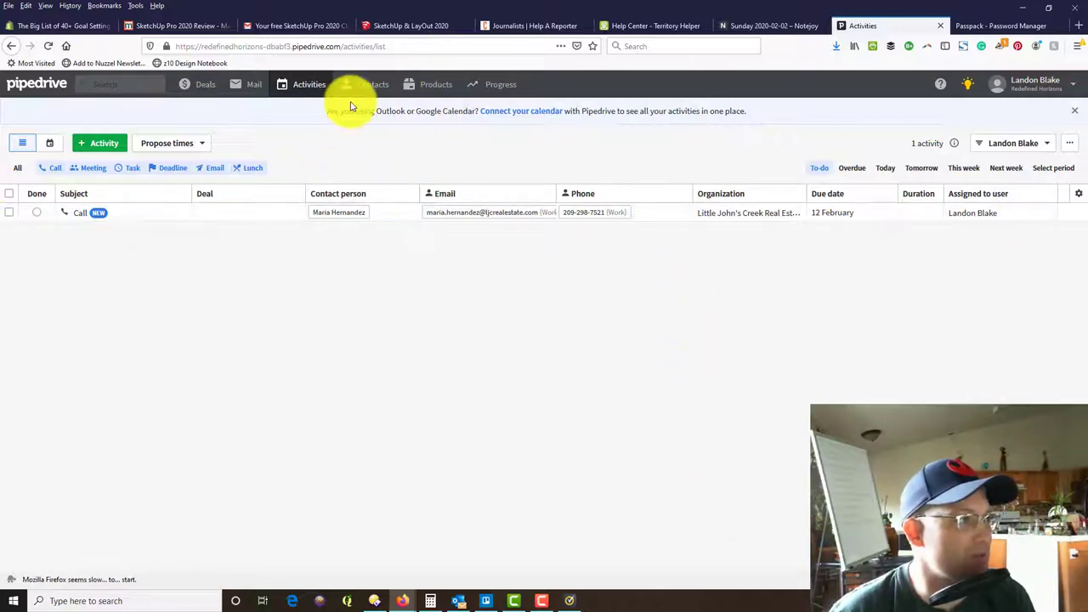
mouse_move(383, 90)
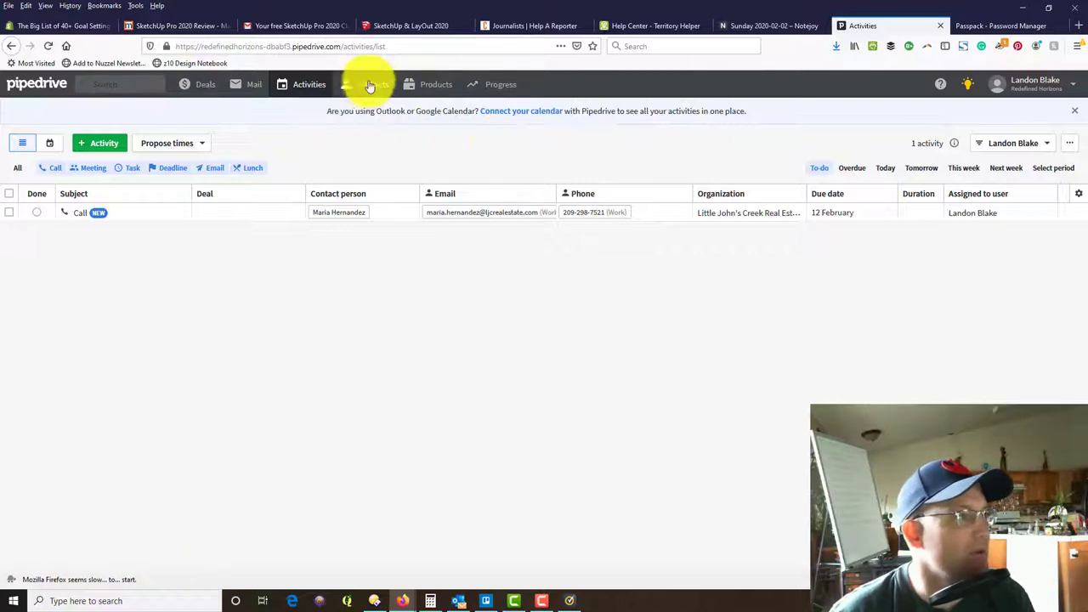
Open the Little John's Creek Real Estate Investments organization from the Organizations list.
mouse_move(348, 87)
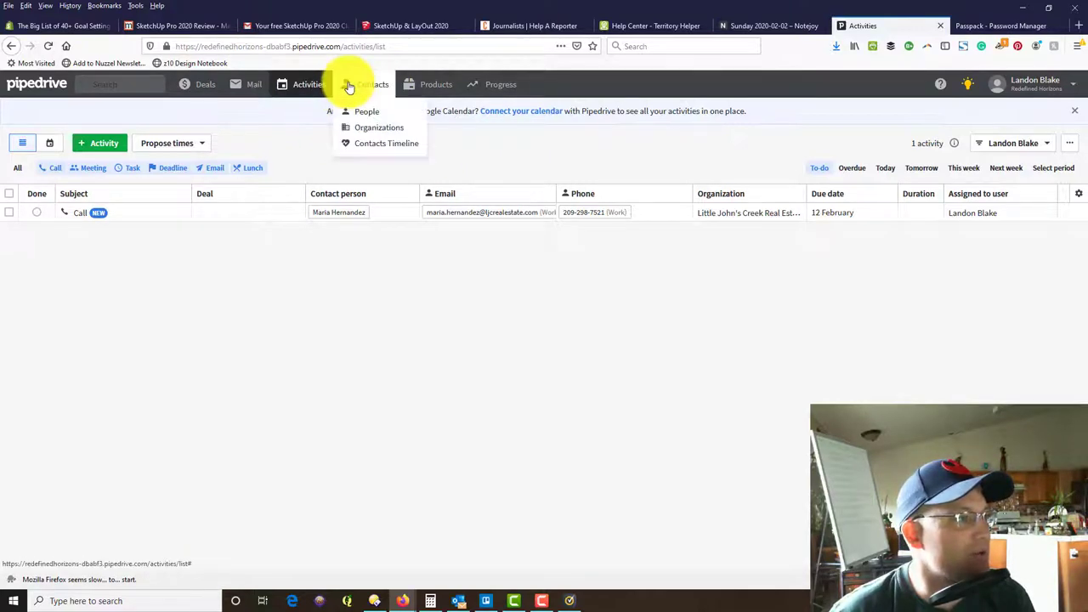
click(365, 126)
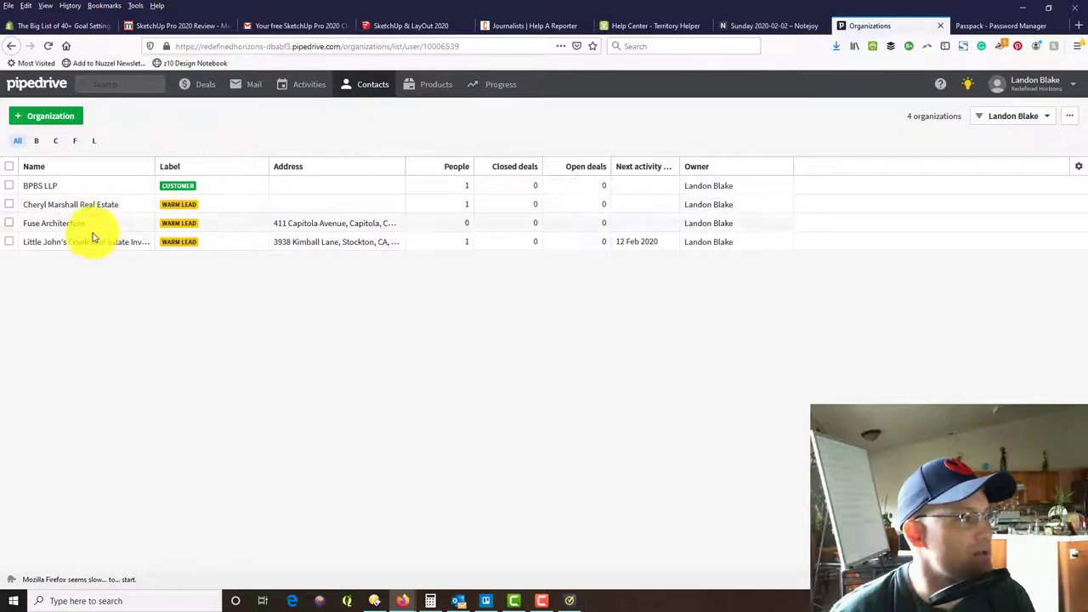
click(91, 244)
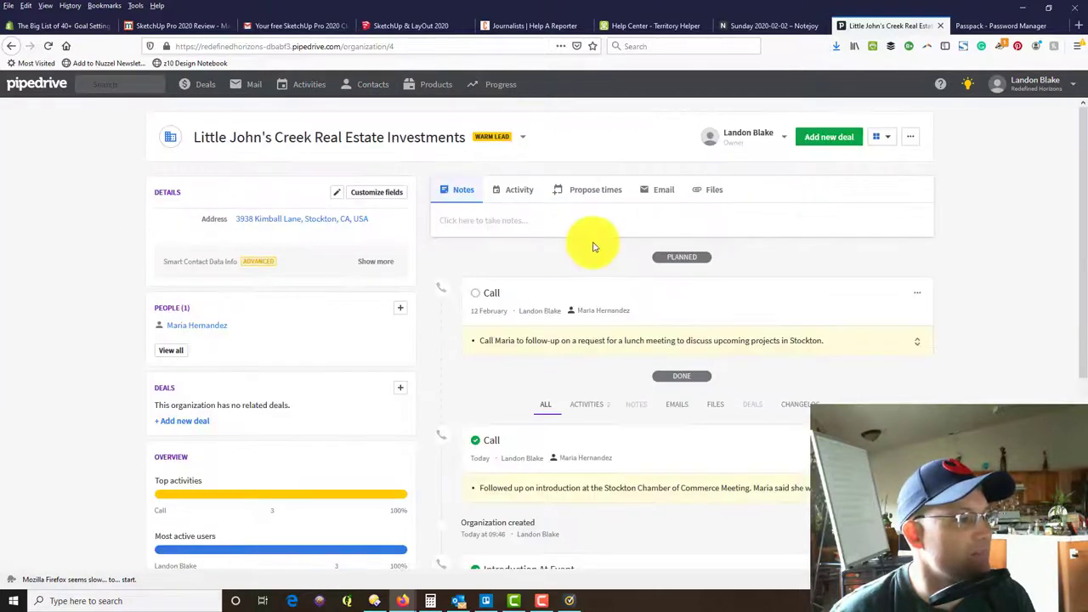
scroll(594, 246, down, 4)
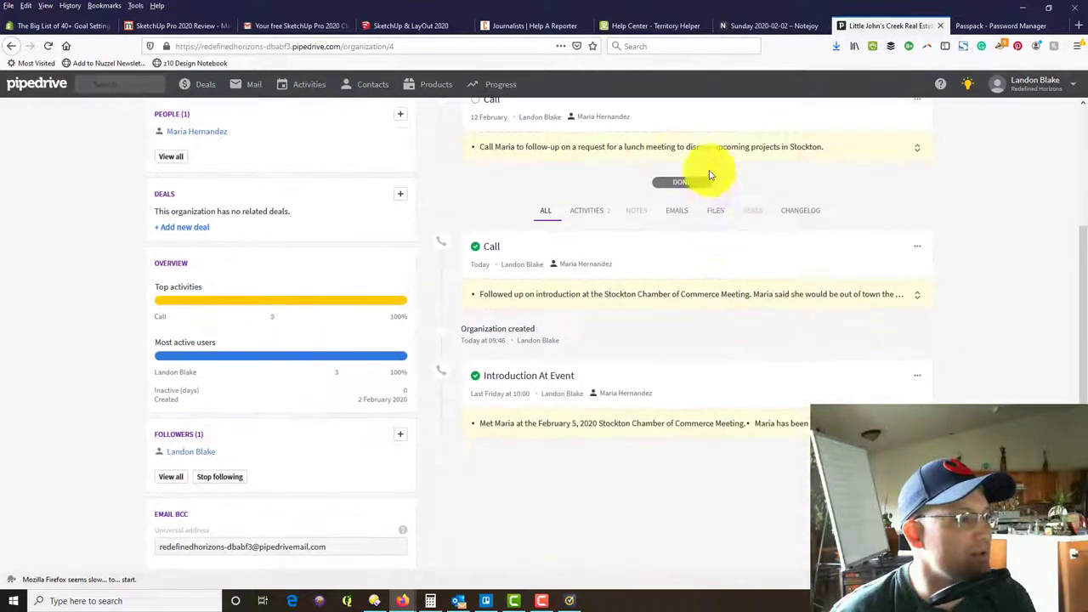
scroll(709, 382, up, 4)
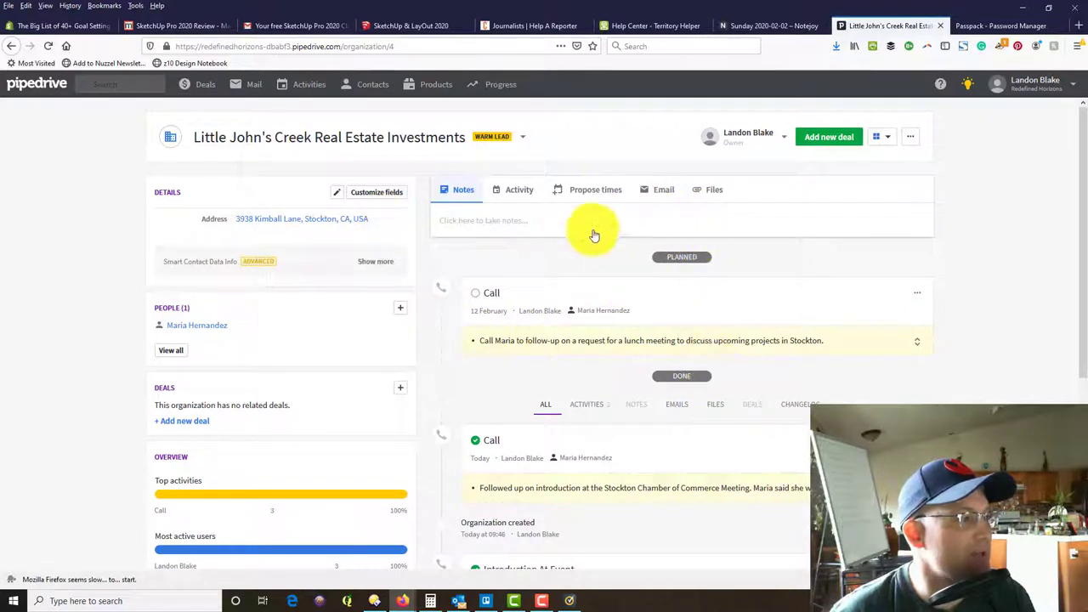
scroll(617, 221, down, 4)
scroll(663, 340, up, 4)
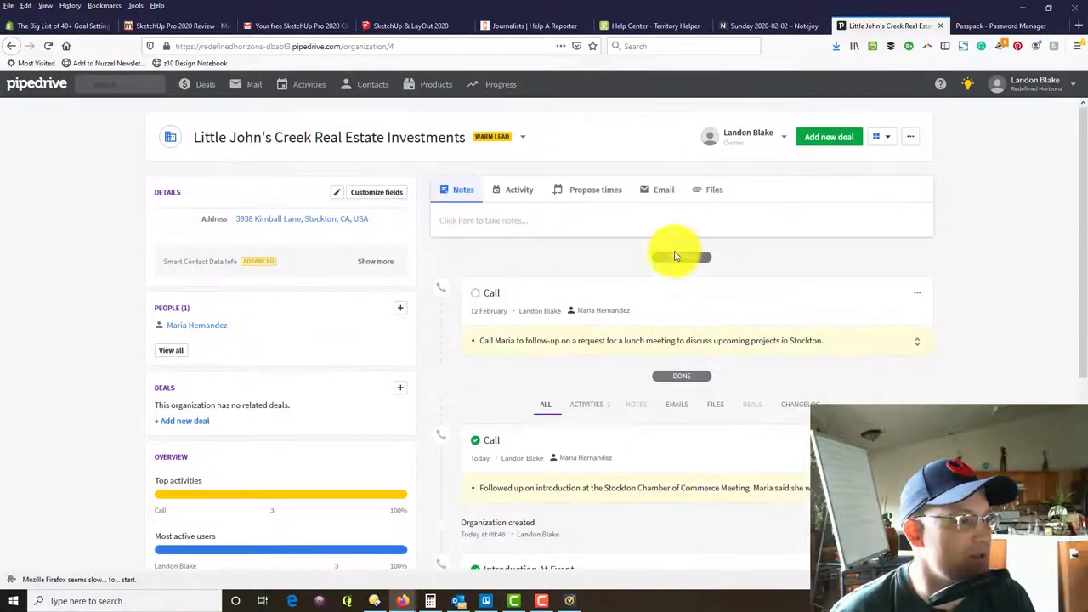
scroll(675, 255, down, 4)
scroll(710, 213, up, 4)
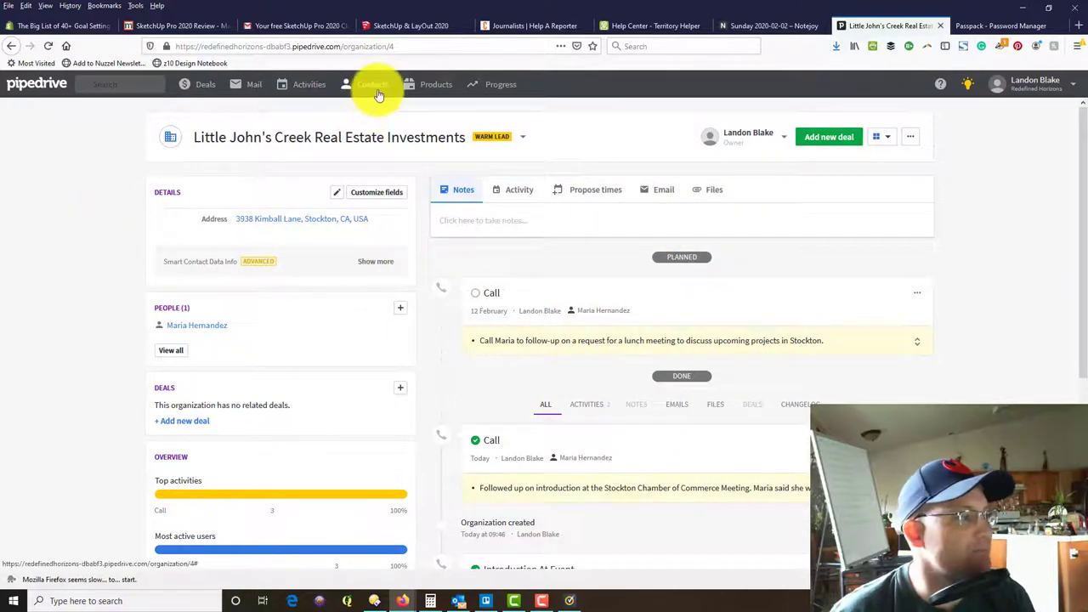
Open the contact's page from the organization and expand the Smart Contact Data info.
click(201, 328)
triple_click(296, 219)
click(312, 287)
click(376, 285)
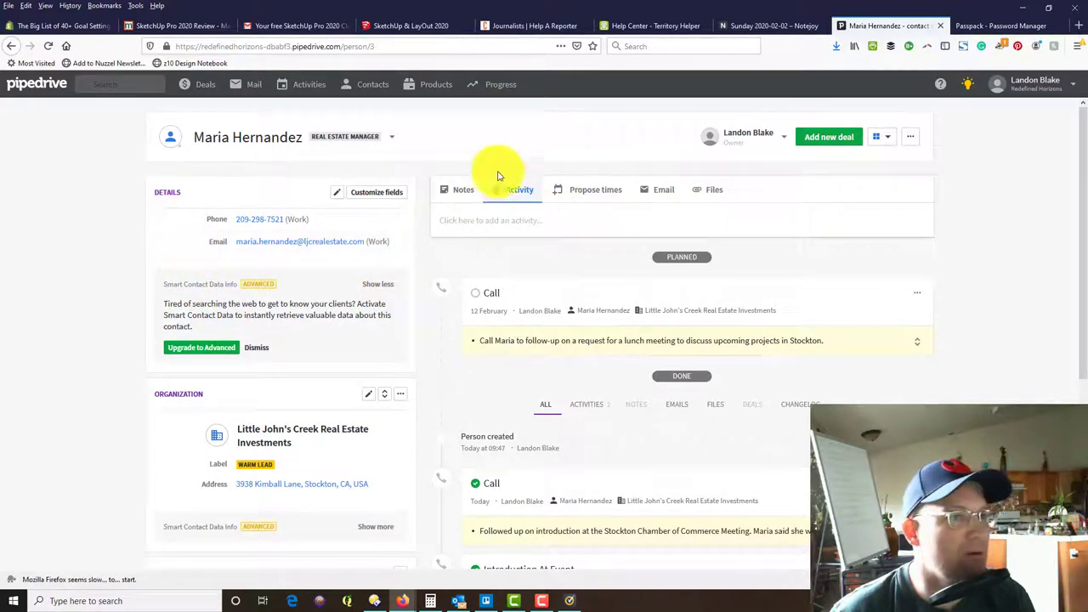
scroll(168, 353, down, 3)
scroll(115, 297, up, 3)
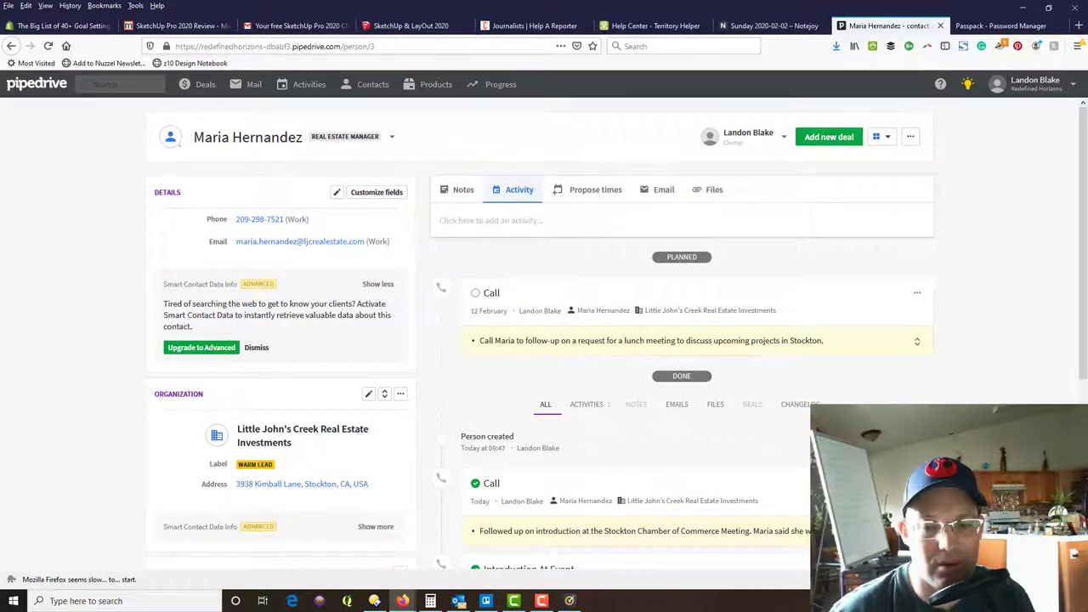
key(alt+Tab)
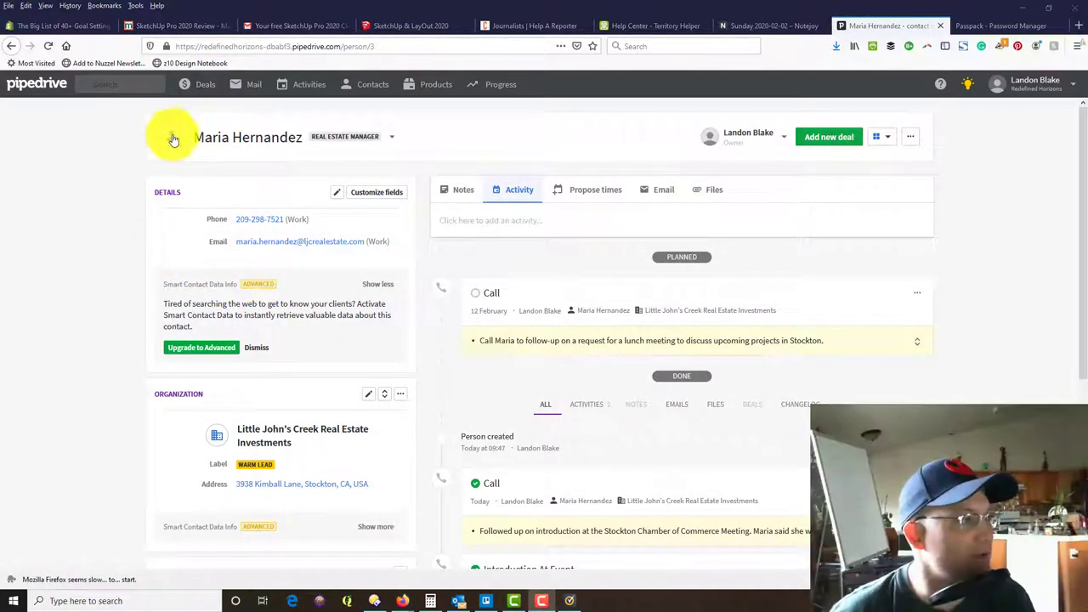
Upload the first JPEG in Downloads as the contact's profile photo, recentred in the crop.
click(170, 137)
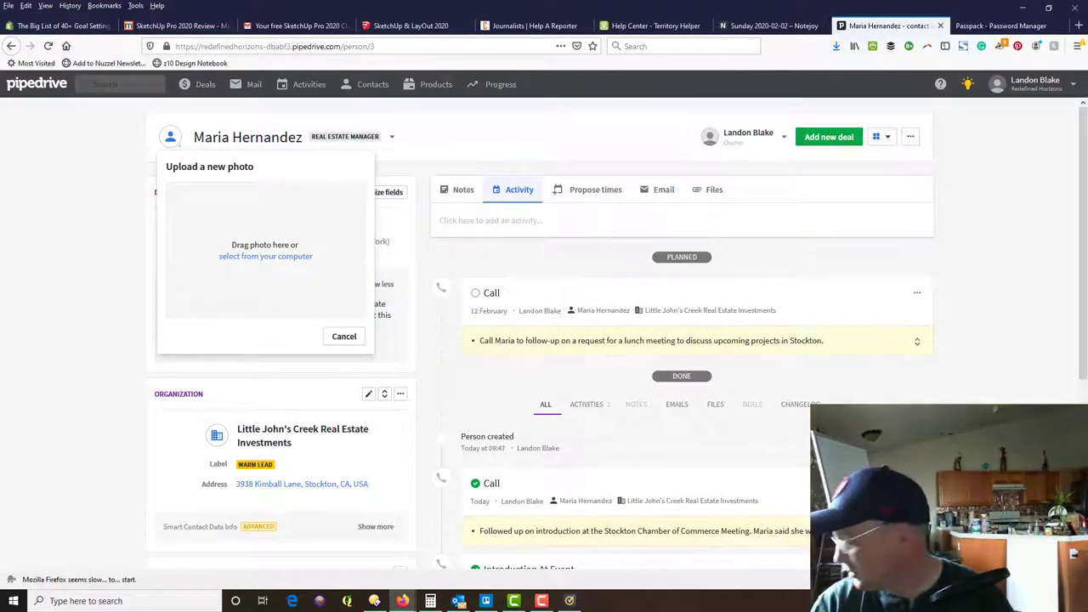
click(278, 257)
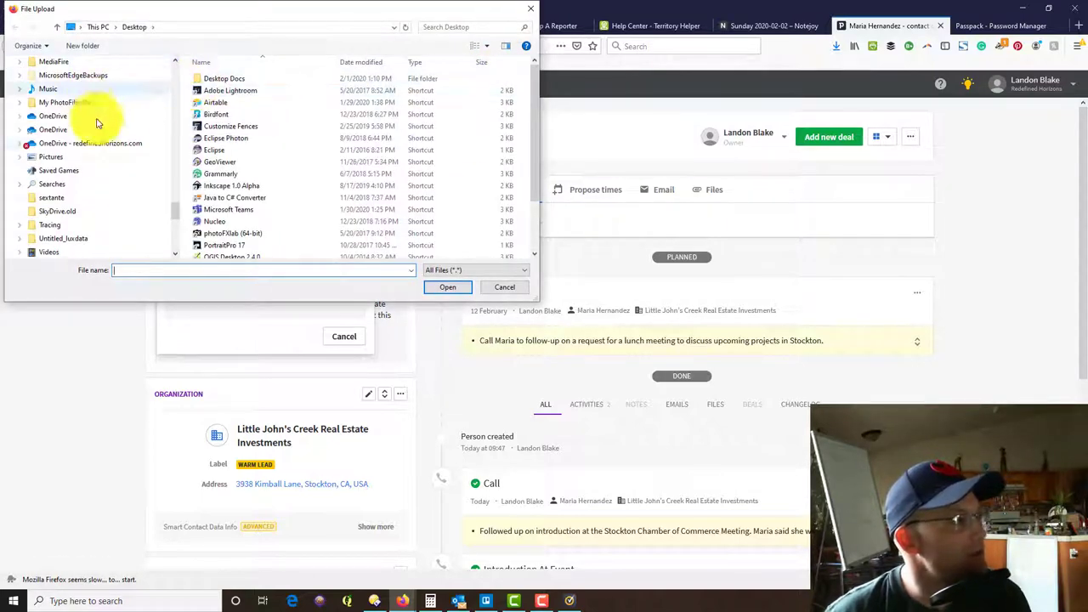
scroll(127, 162, up, 8)
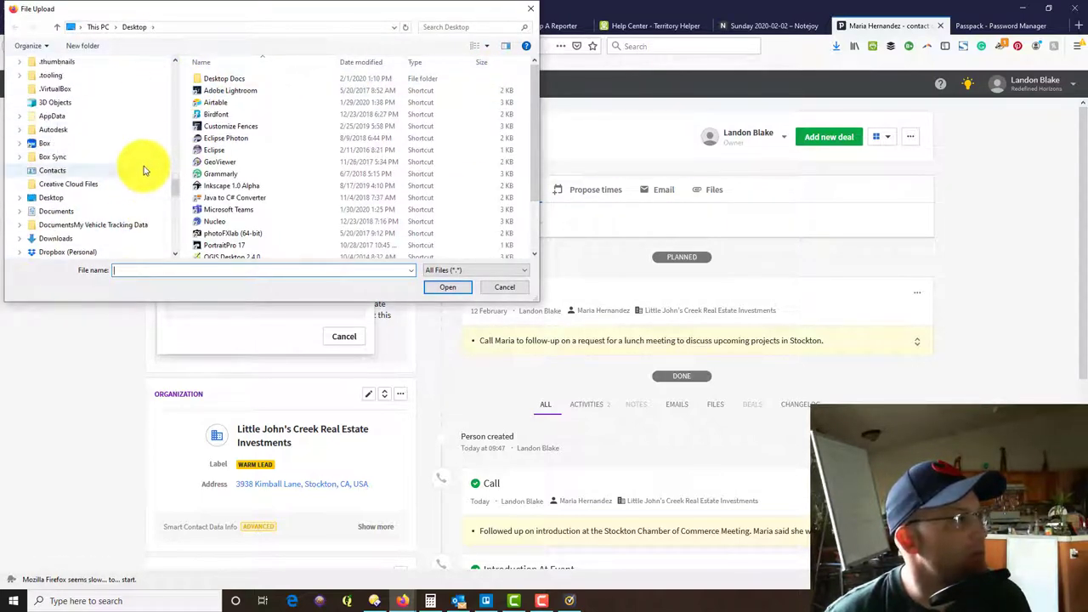
scroll(145, 170, up, 6)
scroll(172, 173, up, 10)
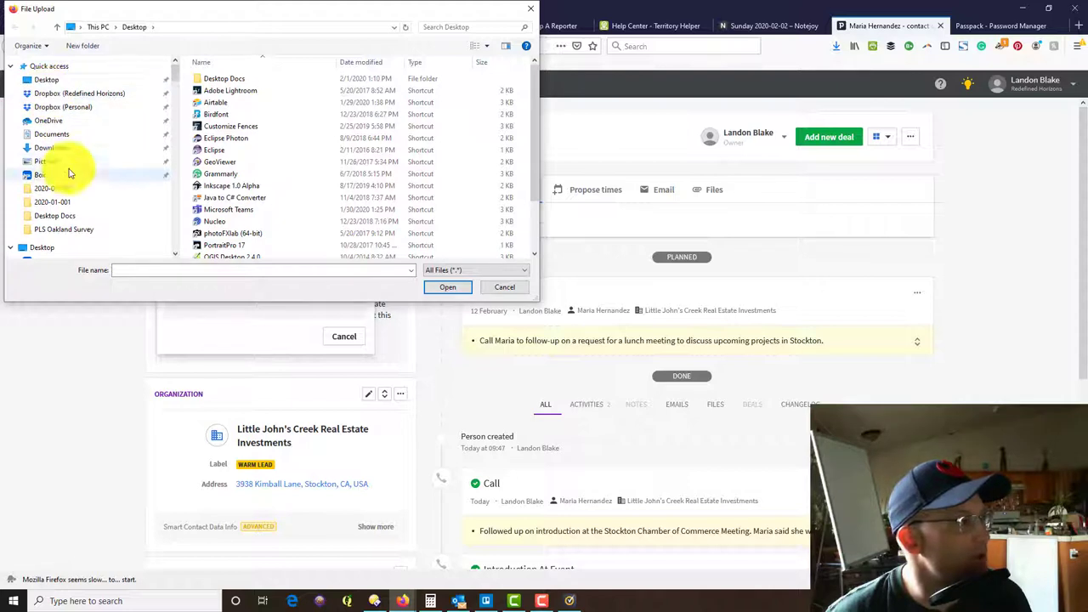
click(70, 163)
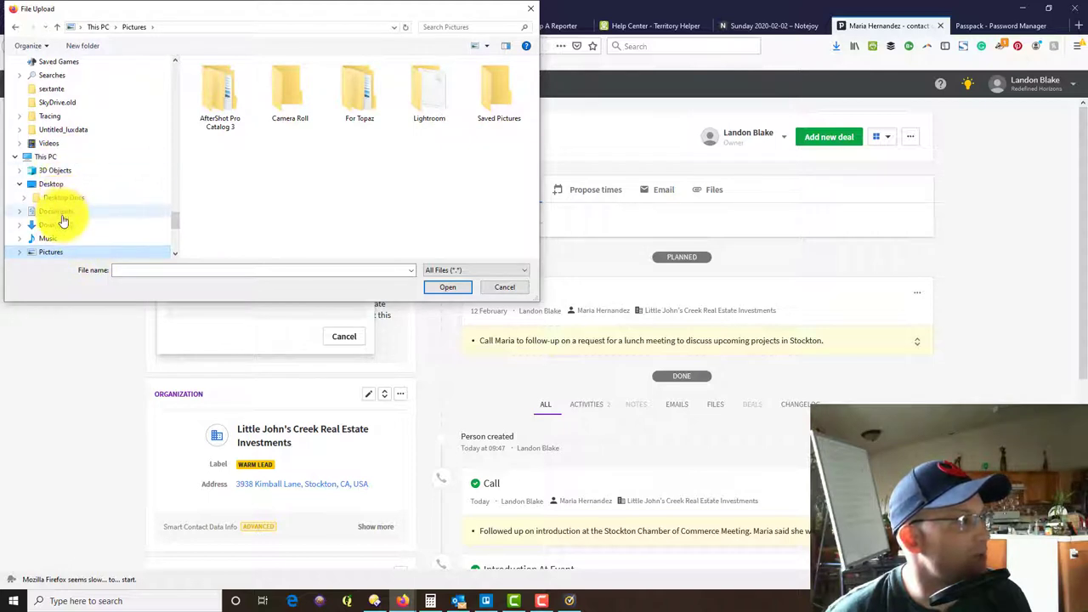
click(62, 225)
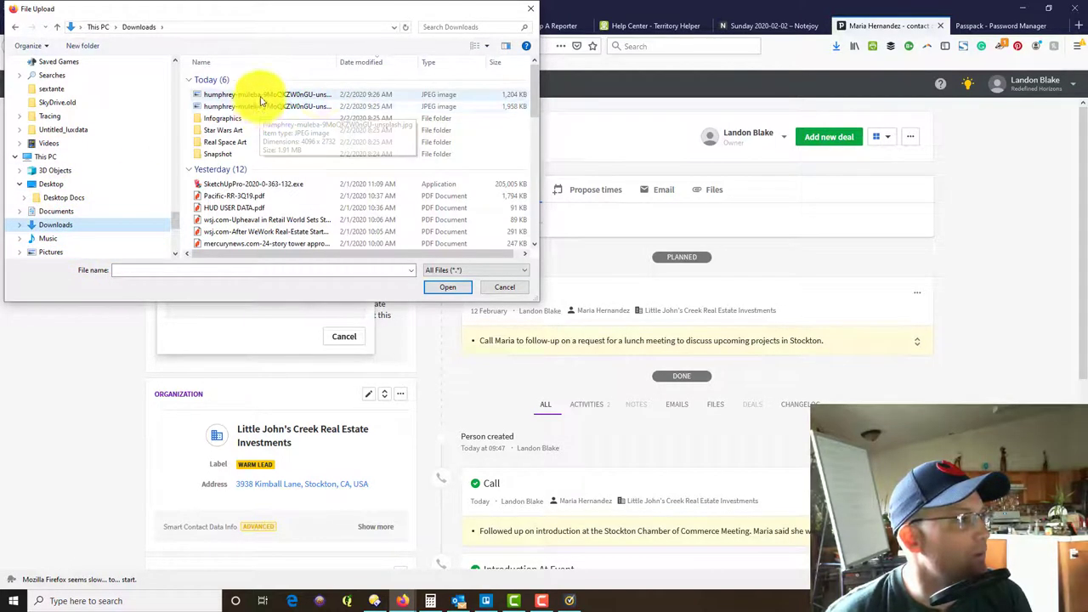
click(348, 95)
click(449, 287)
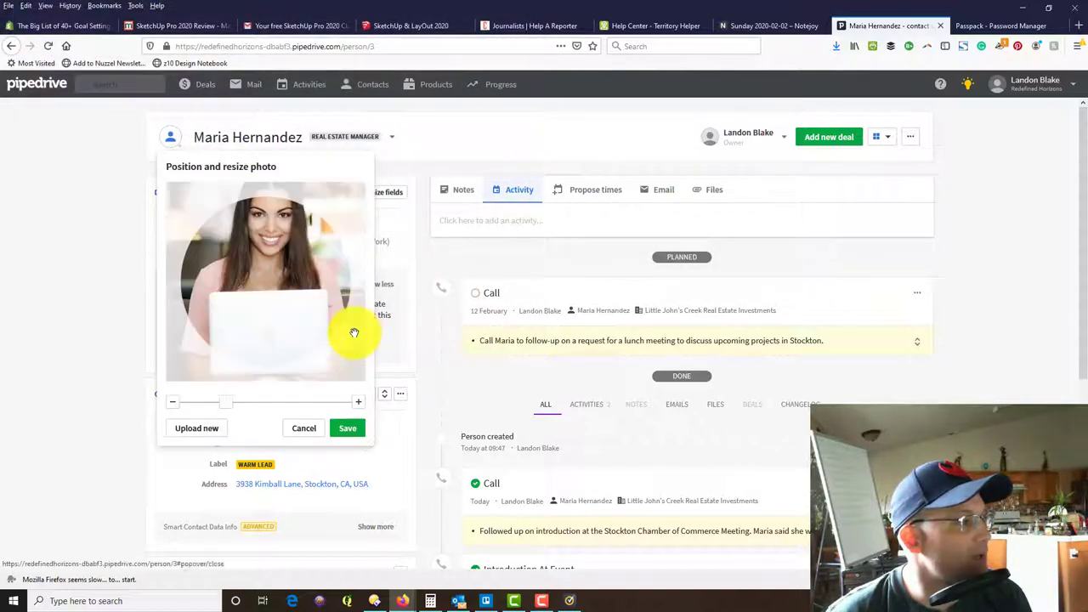
drag(267, 316, 272, 357)
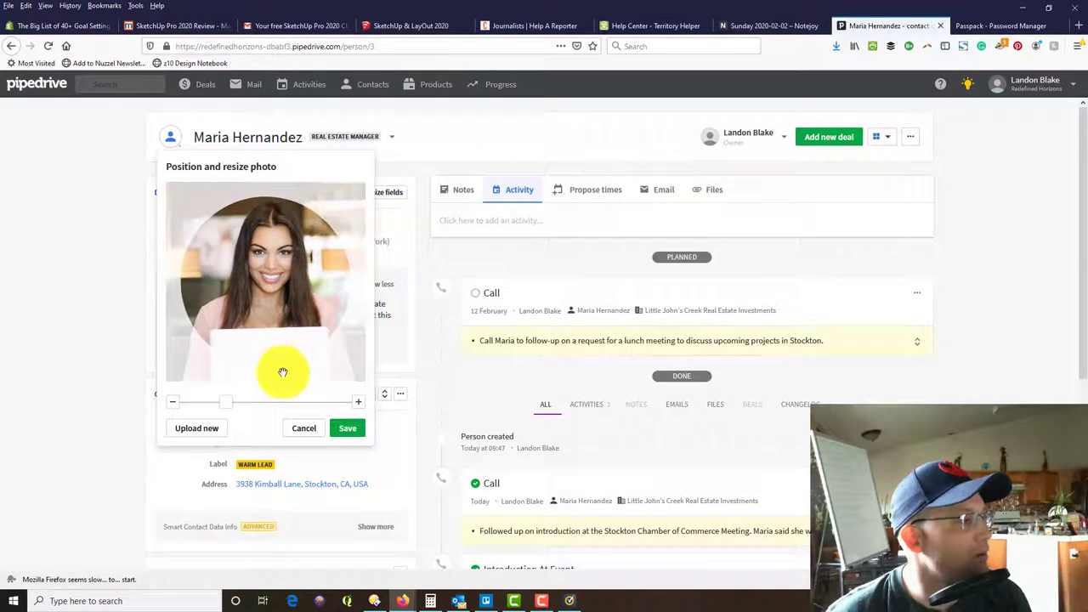
click(346, 430)
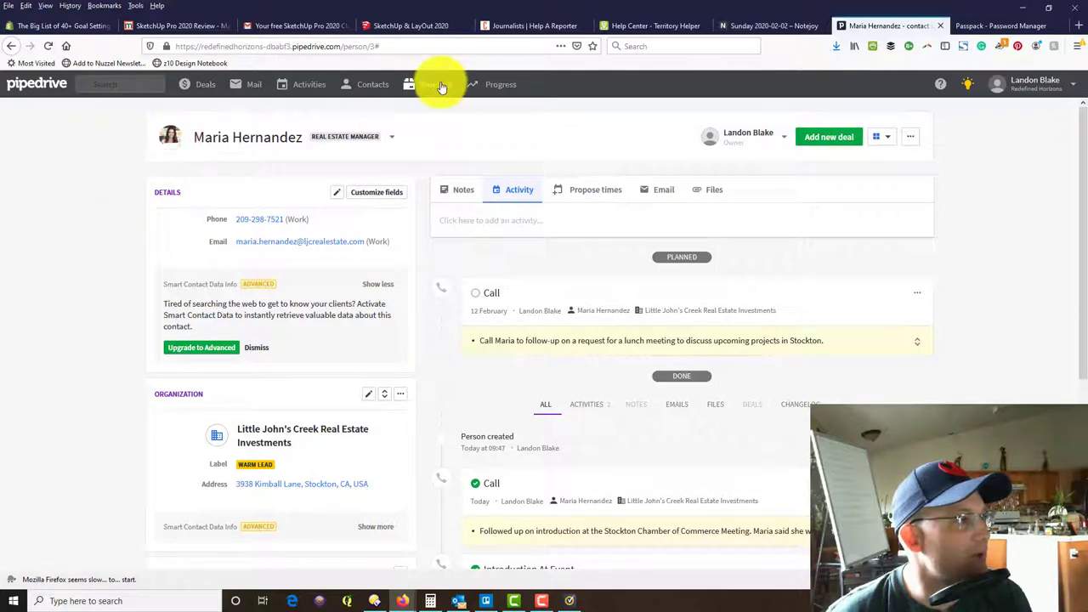
Check the contact's page from People, cancelling the Change photo popup unchanged.
click(385, 111)
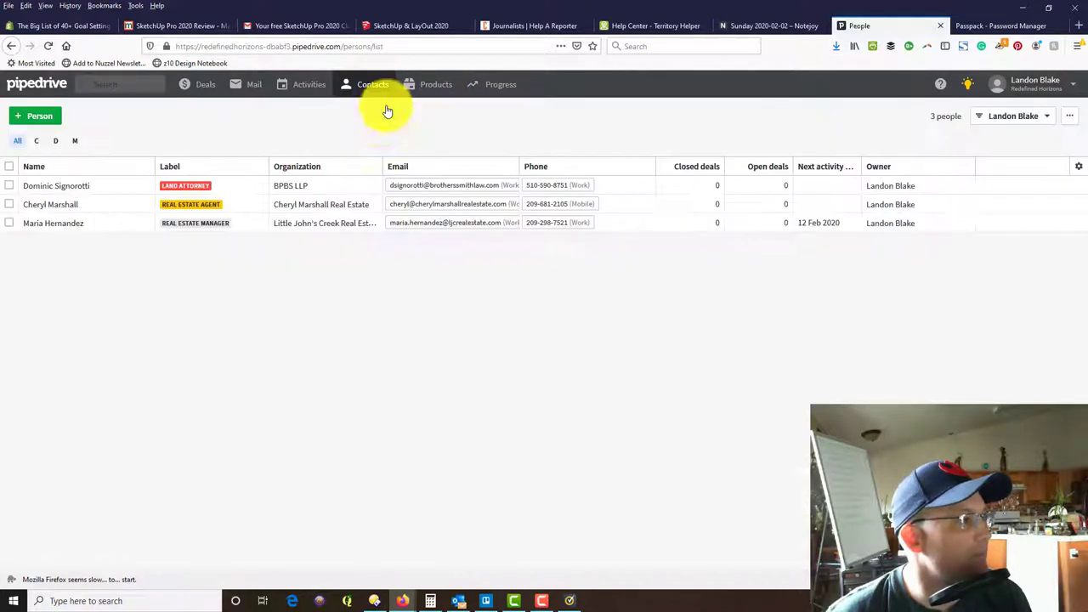
click(73, 227)
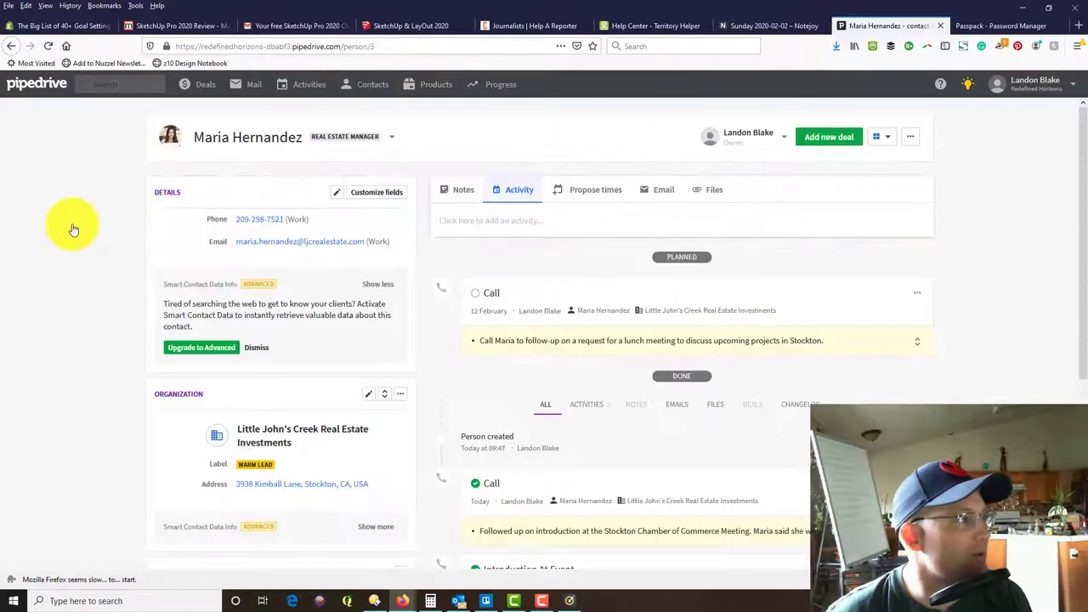
click(174, 141)
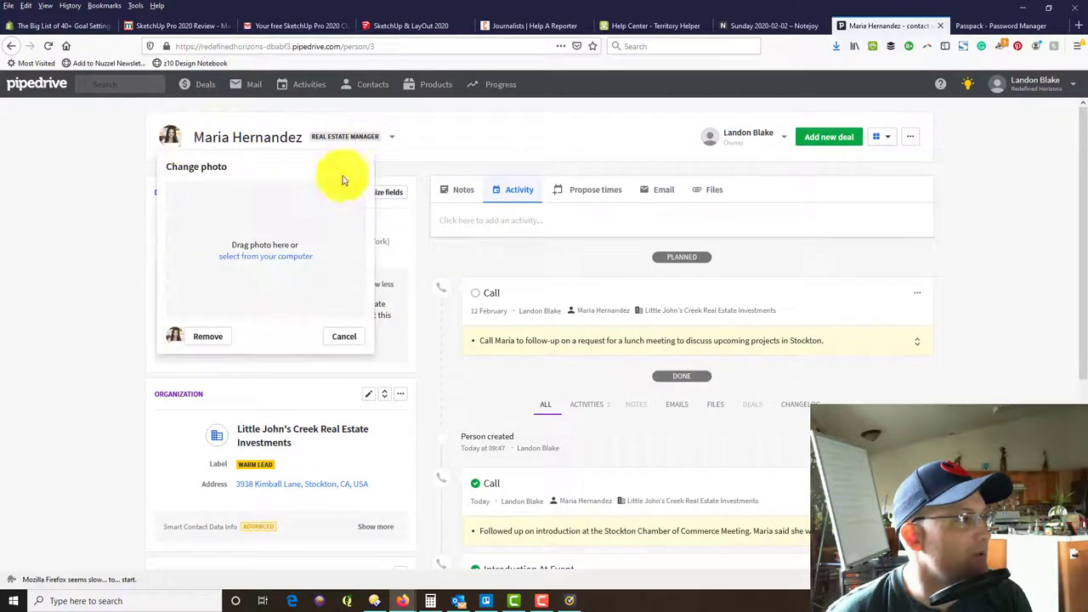
click(347, 342)
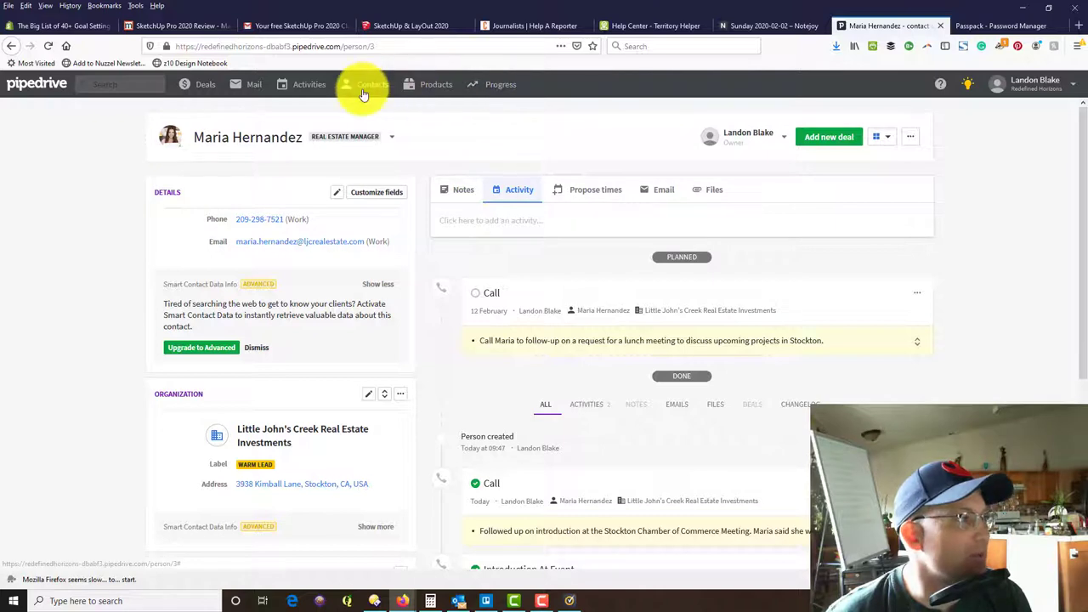
click(372, 117)
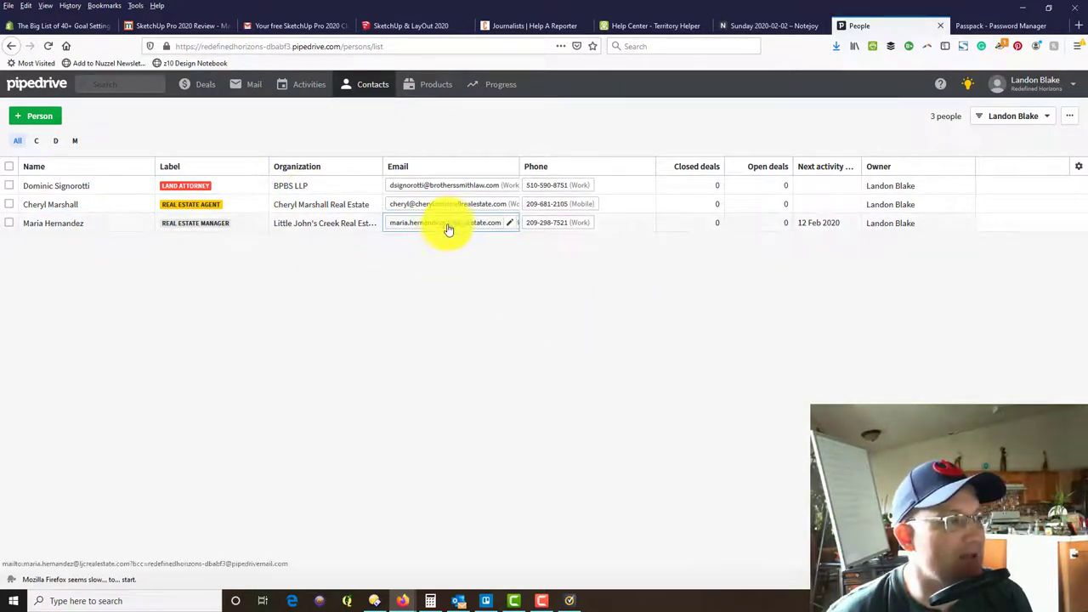
Revisit the contact's page via People, then return to the Activities list.
click(311, 86)
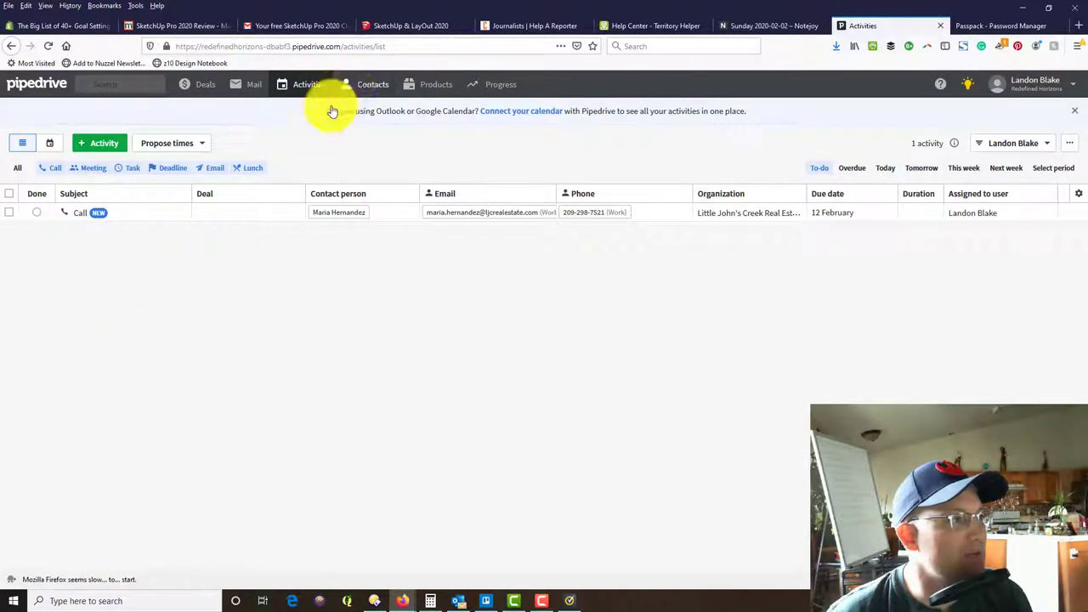
mouse_move(318, 89)
click(372, 86)
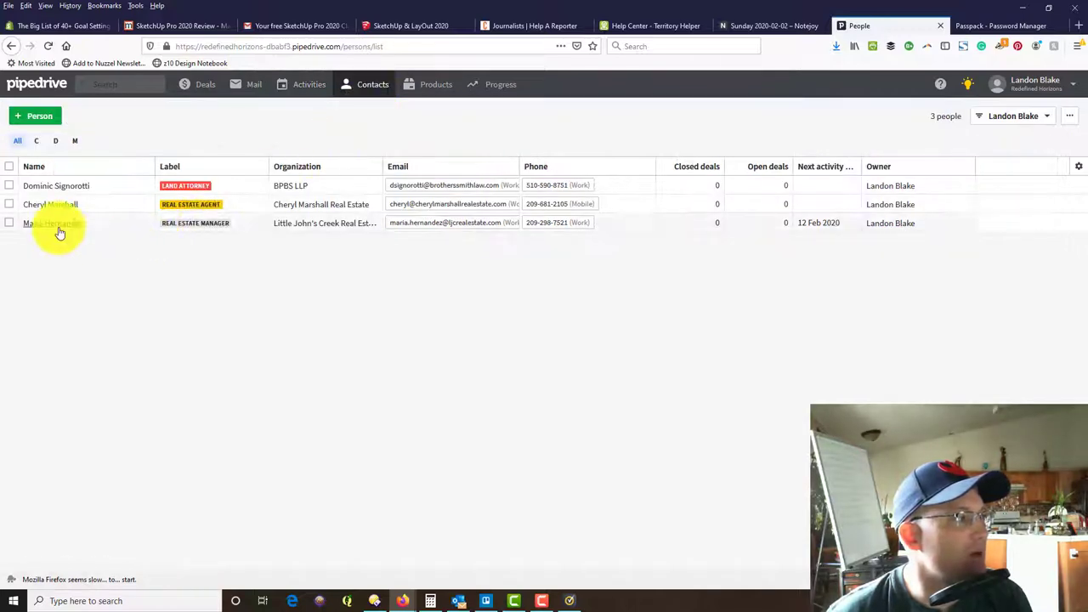
click(58, 226)
scroll(731, 321, down, 3)
scroll(669, 311, up, 3)
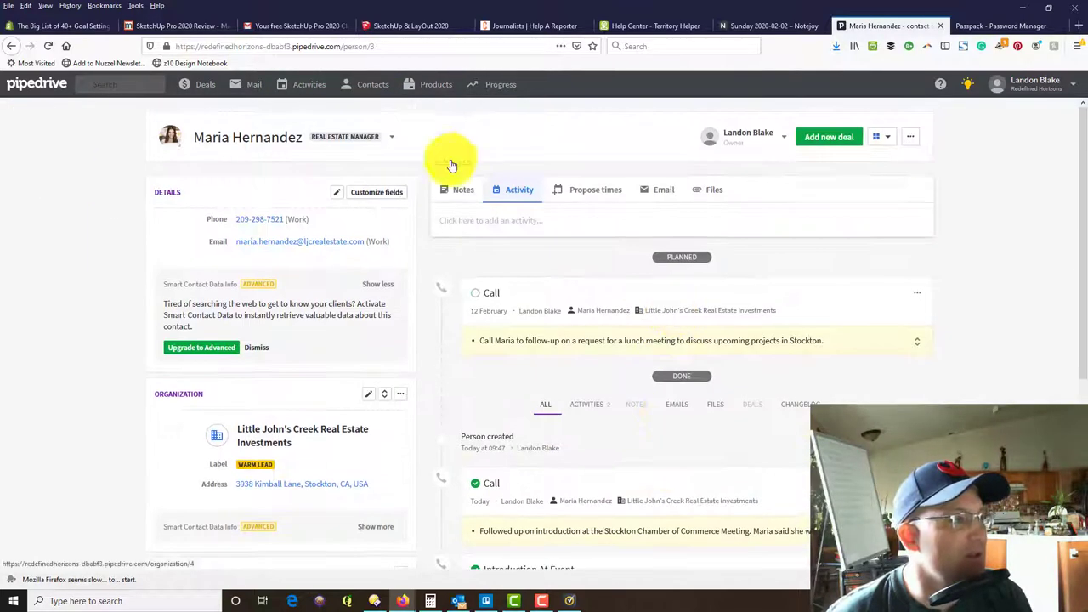
click(321, 87)
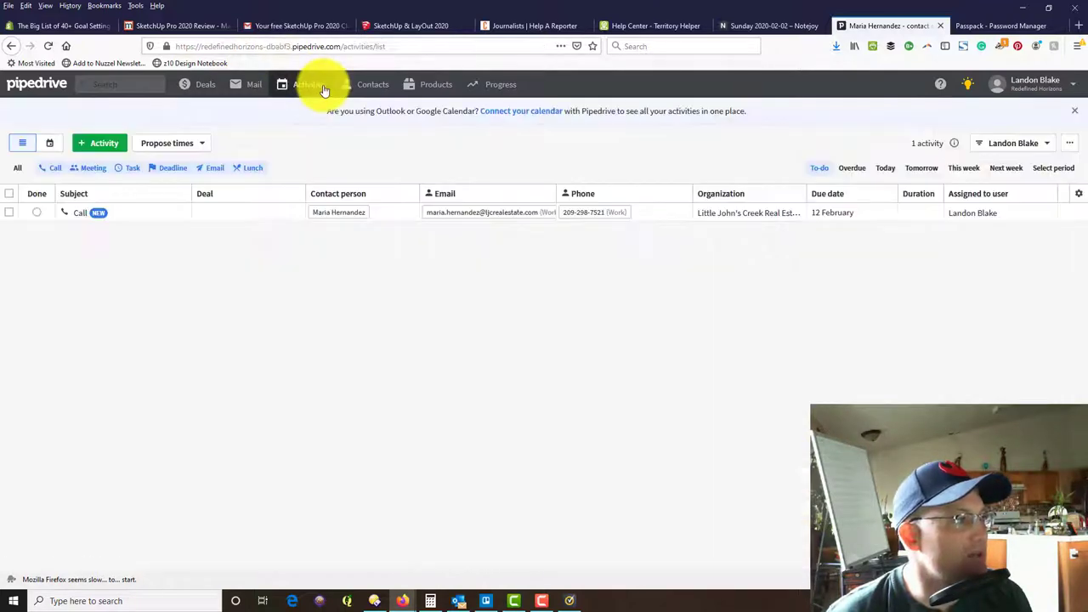